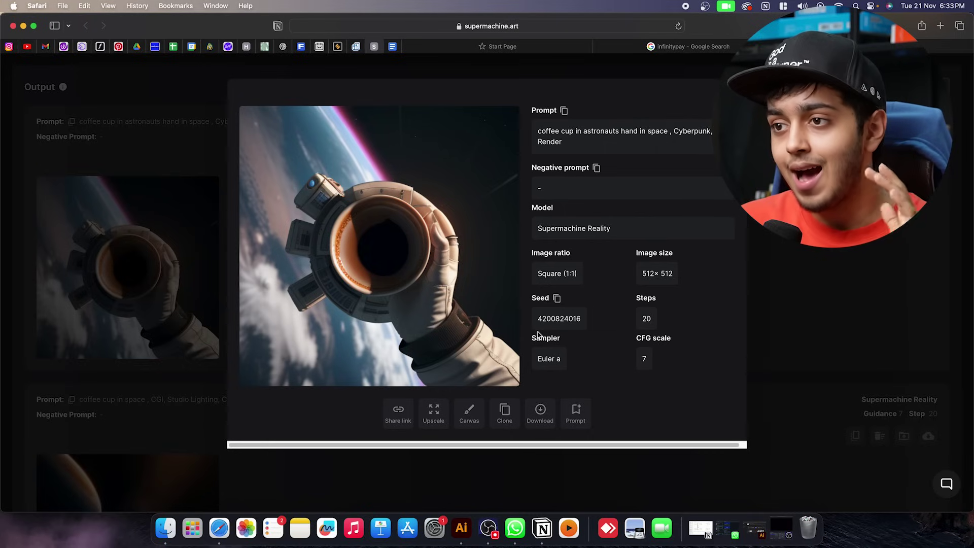
Download the generated astronaut coffee cup image, allowing downloads from supermachine.art, and open the downloaded file
{"action": "left_click", "coordinate": [550, 419]}
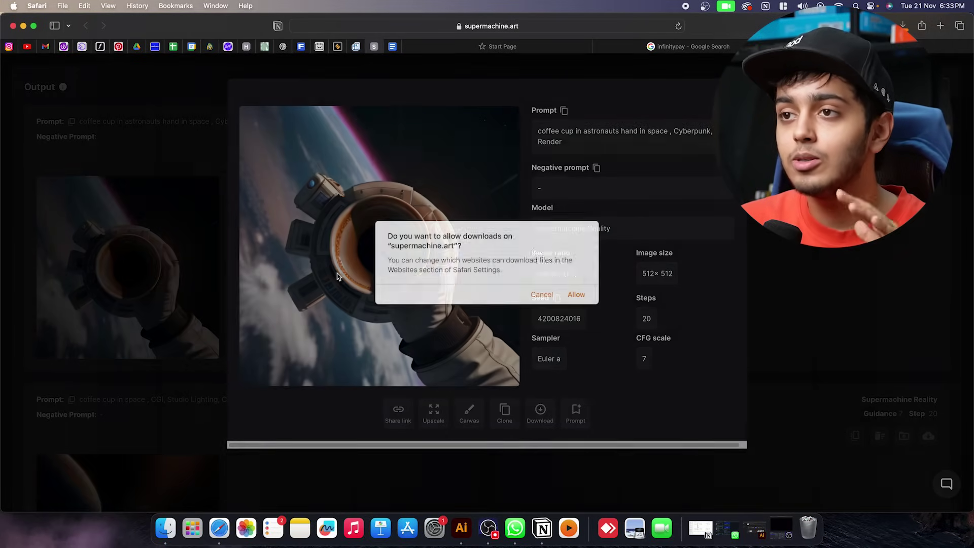
{"action": "left_click", "coordinate": [577, 296]}
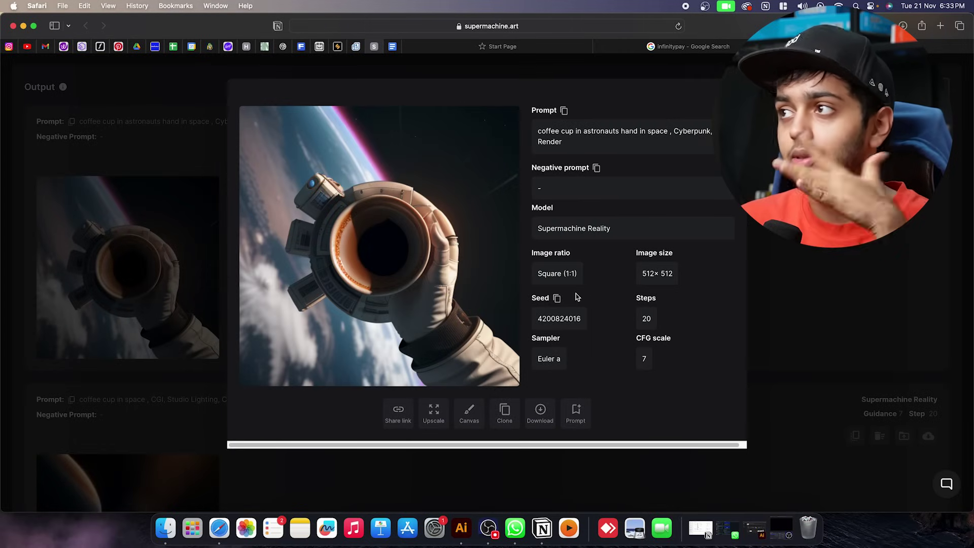
{"action": "left_click", "coordinate": [904, 25]}
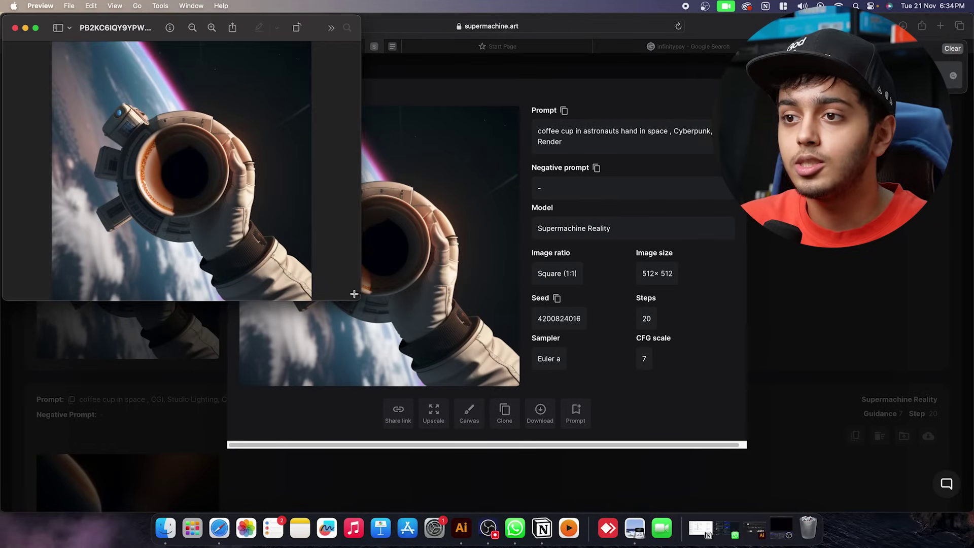
Inspect the downloaded coffee cup image close up in an enlarged preview window, and minimize the window
{"action": "left_click_drag", "start_coordinate": [366, 305], "coordinate": [744, 459]}
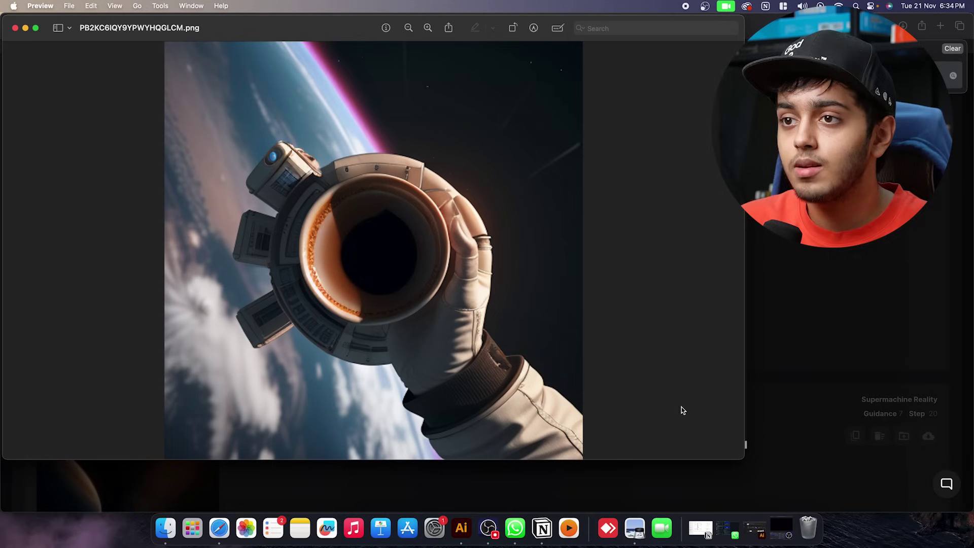
{"action": "left_click", "coordinate": [429, 28]}
{"action": "left_click", "coordinate": [428, 29]}
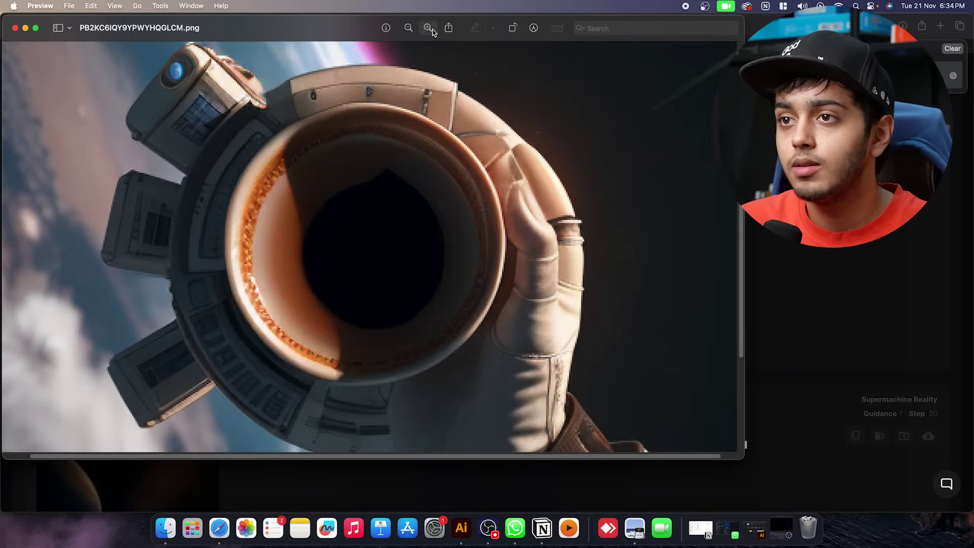
{"action": "left_click", "coordinate": [409, 27]}
{"action": "left_click", "coordinate": [409, 27]}
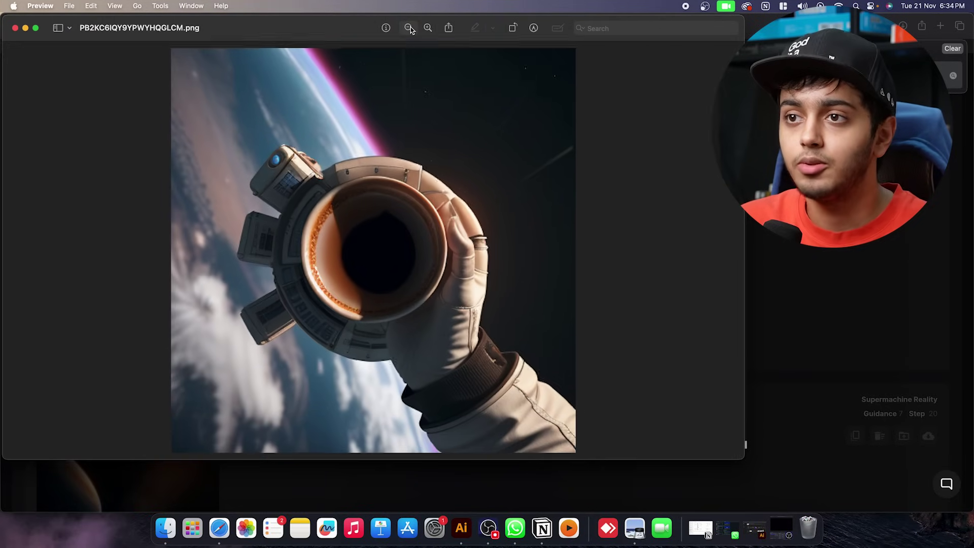
{"action": "left_click", "coordinate": [25, 27]}
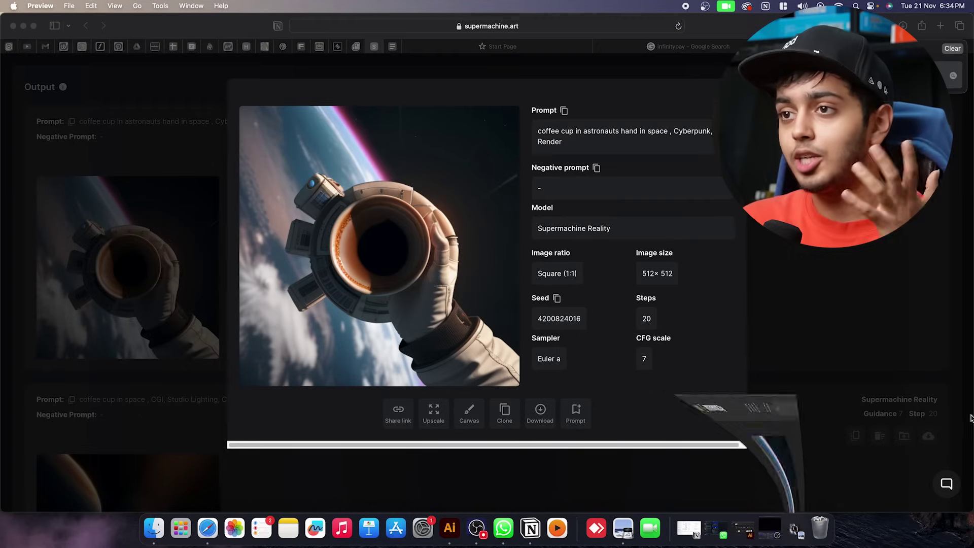
Close the image's details view and return to the Output list
{"action": "left_click", "coordinate": [224, 387]}
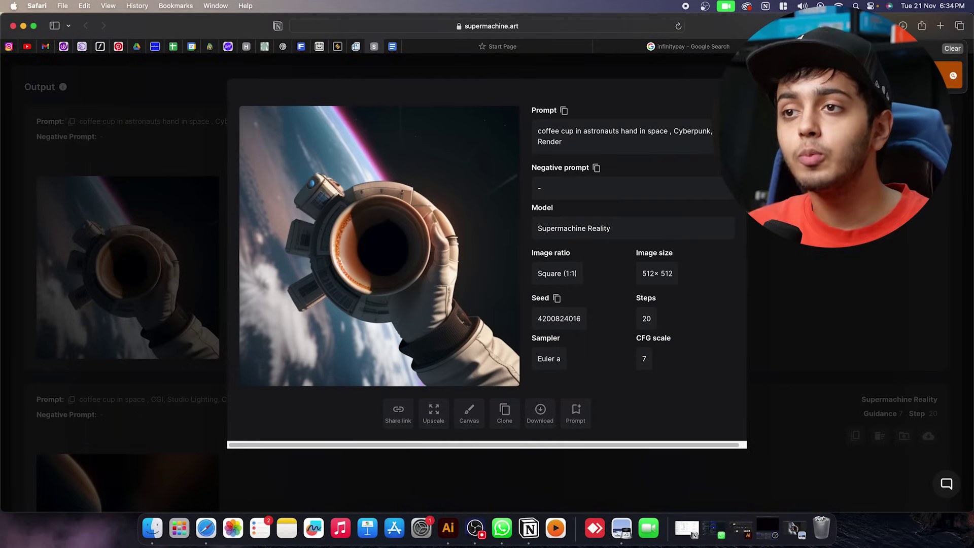
{"action": "left_click", "coordinate": [224, 387]}
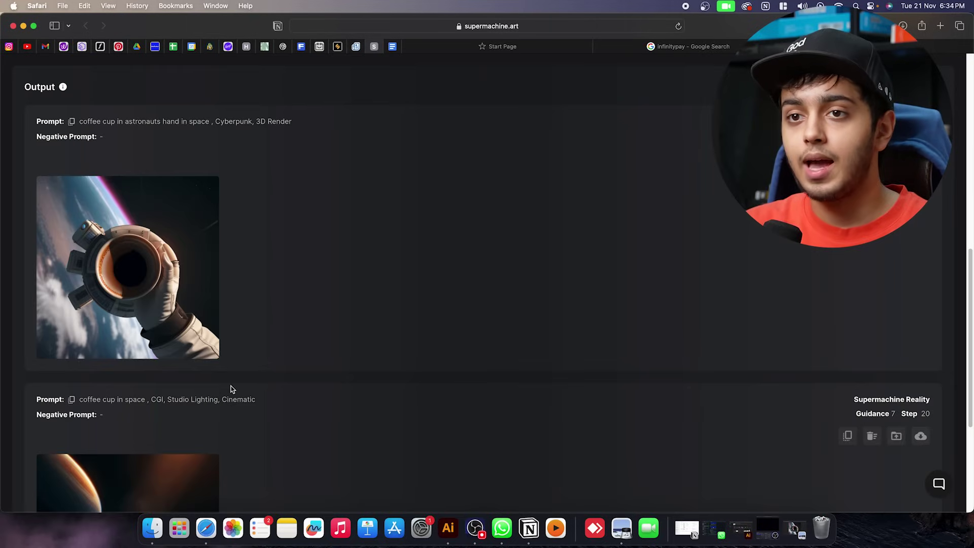
{"action": "scroll", "coordinate": [231, 389], "scroll_direction": "up", "scroll_amount": 4}
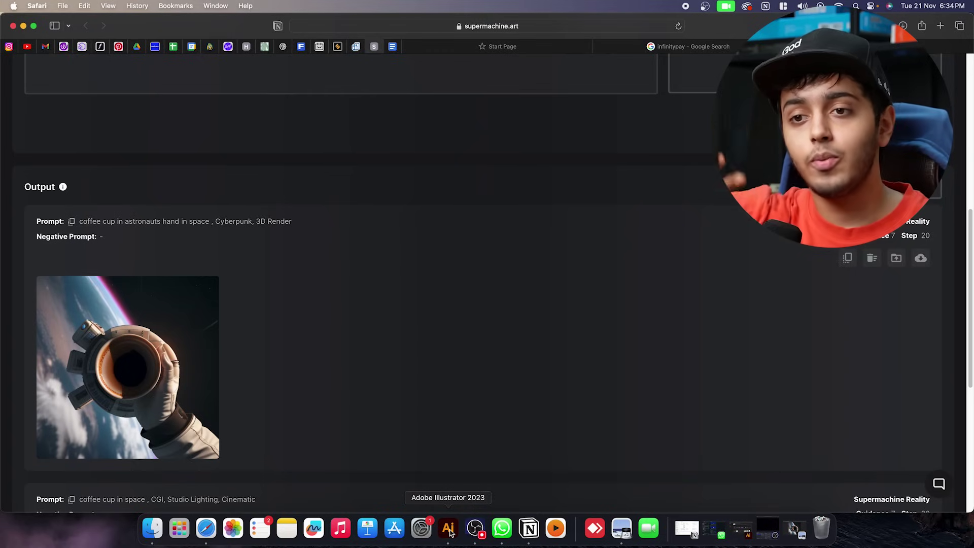
Switch to Adobe Illustrator and set the new document's width to 1080 px, keeping the units in pixels
{"action": "left_click", "coordinate": [448, 529]}
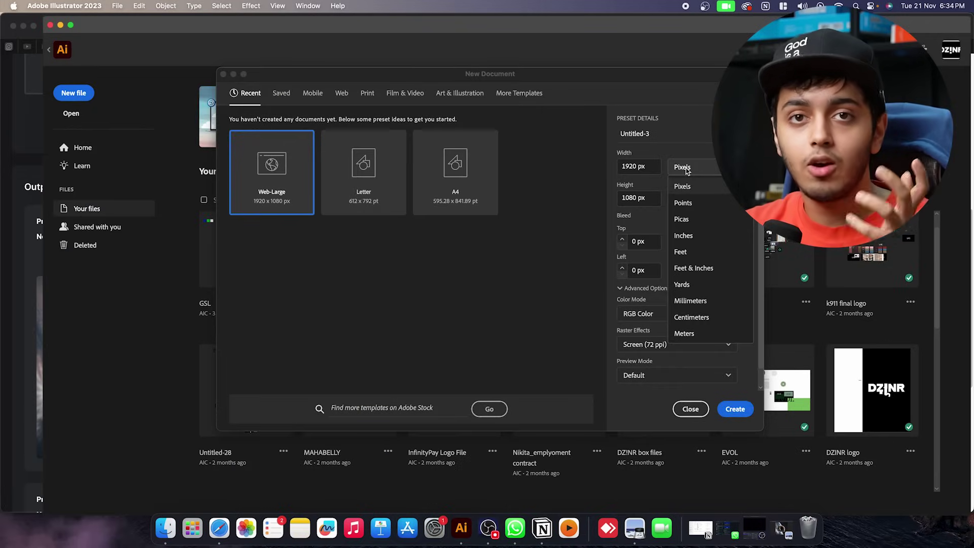
{"action": "left_click", "coordinate": [693, 153]}
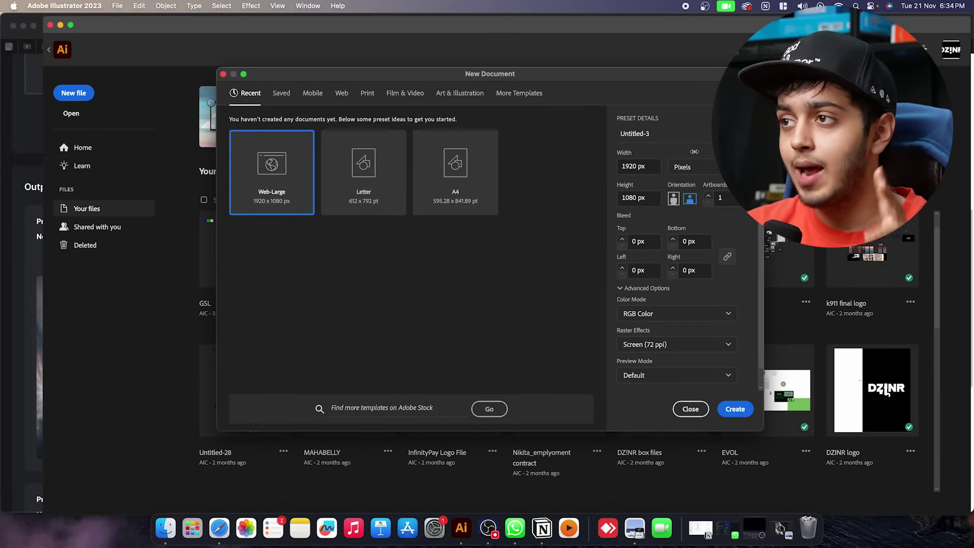
{"action": "left_click", "coordinate": [647, 165]}
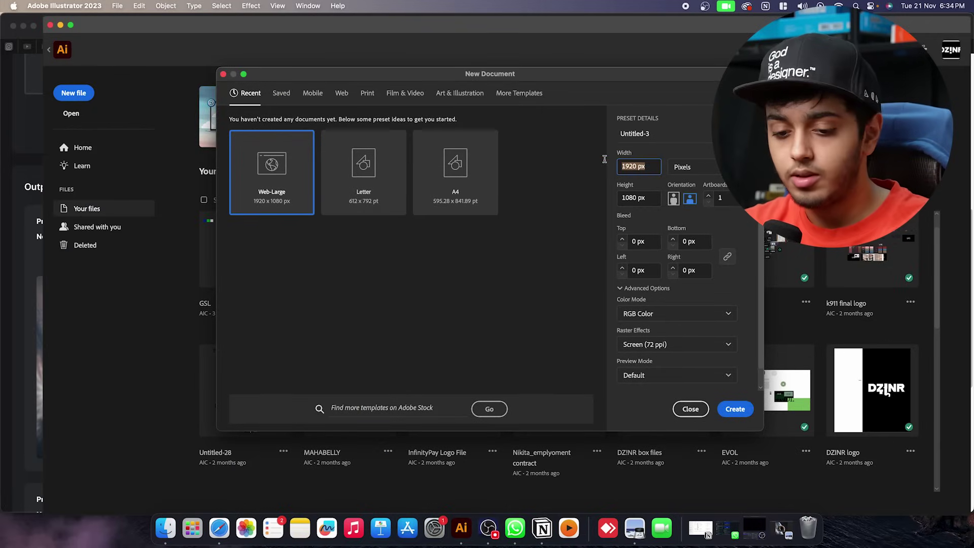
{"action": "type", "text": "1080"}
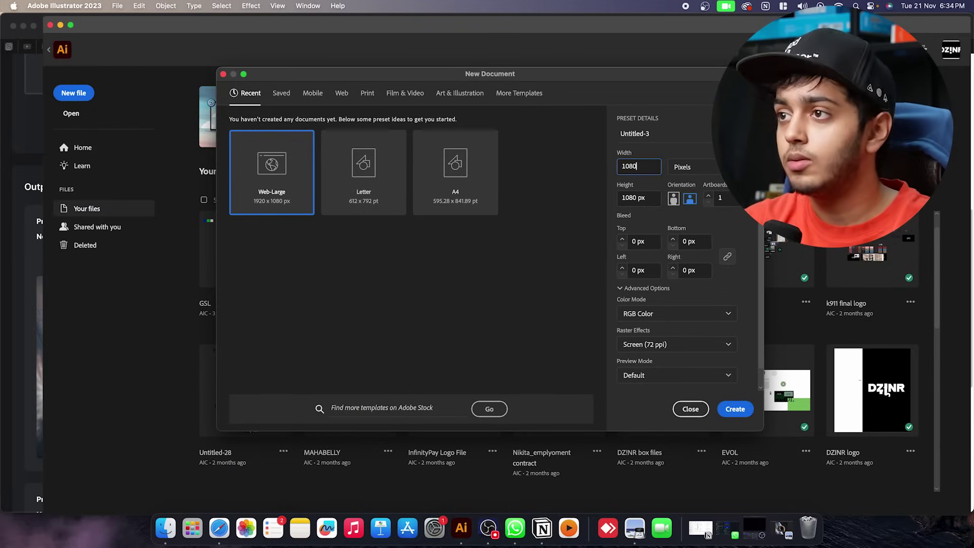
{"action": "key", "text": "Return"}
Name the new document ASTRO COFFEE and create it
{"action": "left_click", "coordinate": [645, 136]}
{"action": "type", "text": "ASTRO C"}
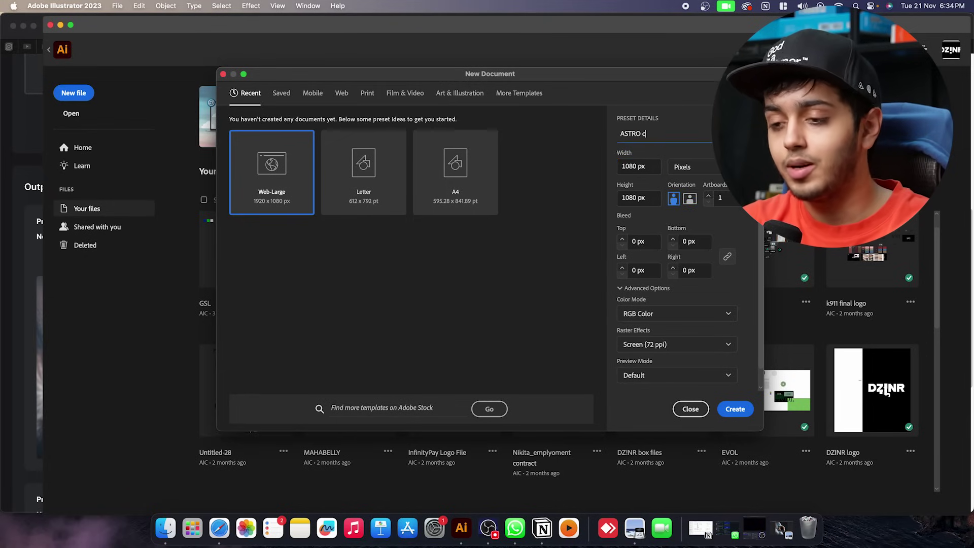
{"action": "type", "text": "OFFE"}
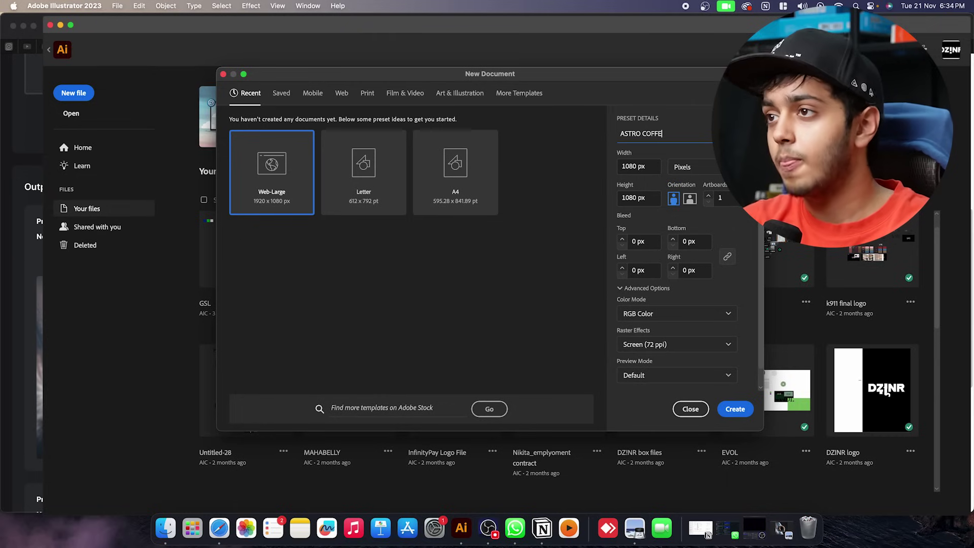
{"action": "type", "text": "E"}
{"action": "left_click", "coordinate": [735, 408]}
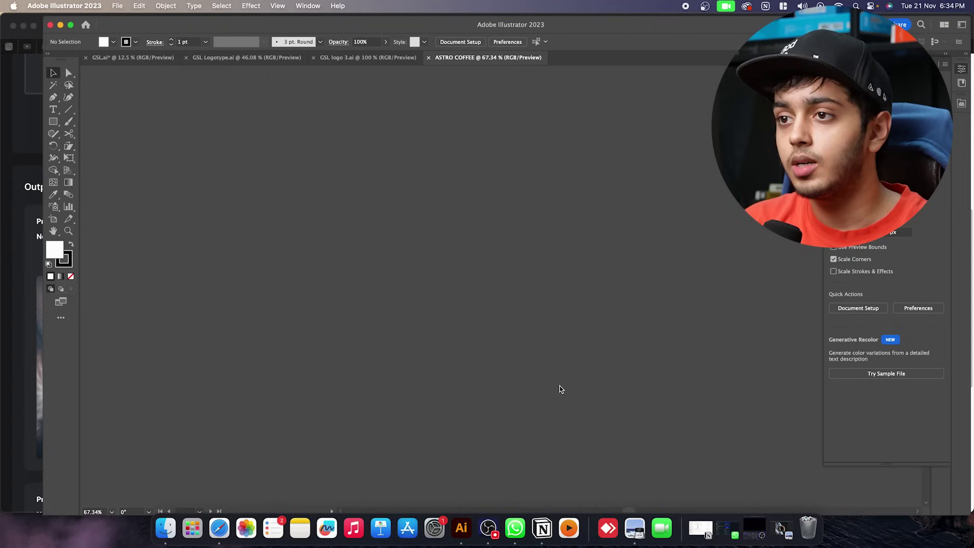
Place the image PB2KC6IQY9YPWYHQGLCM.png from Downloads on the upper part of the artboard
{"action": "scroll", "coordinate": [428, 345], "scroll_direction": "up", "scroll_amount": 1}
{"action": "scroll", "coordinate": [406, 306], "scroll_direction": "right", "scroll_amount": 3}
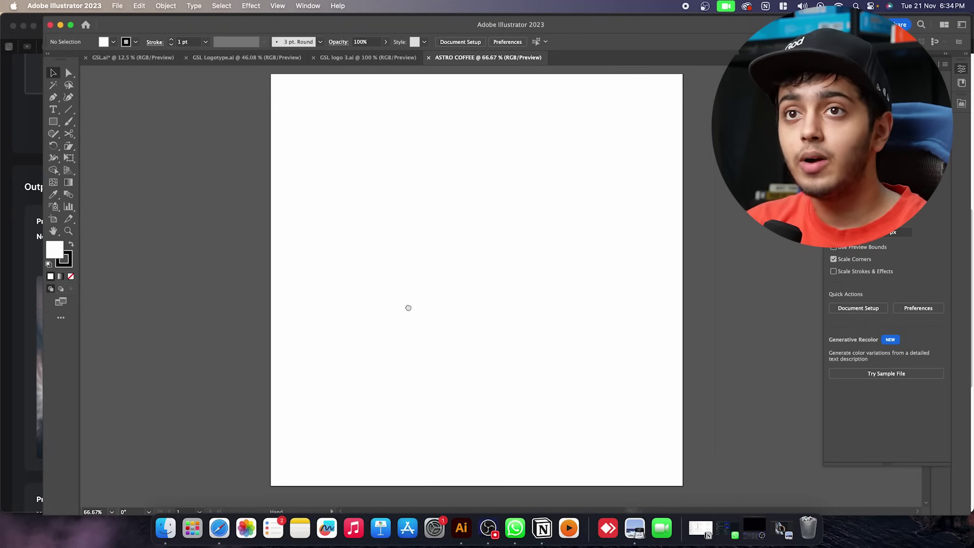
{"action": "left_click", "coordinate": [116, 6]}
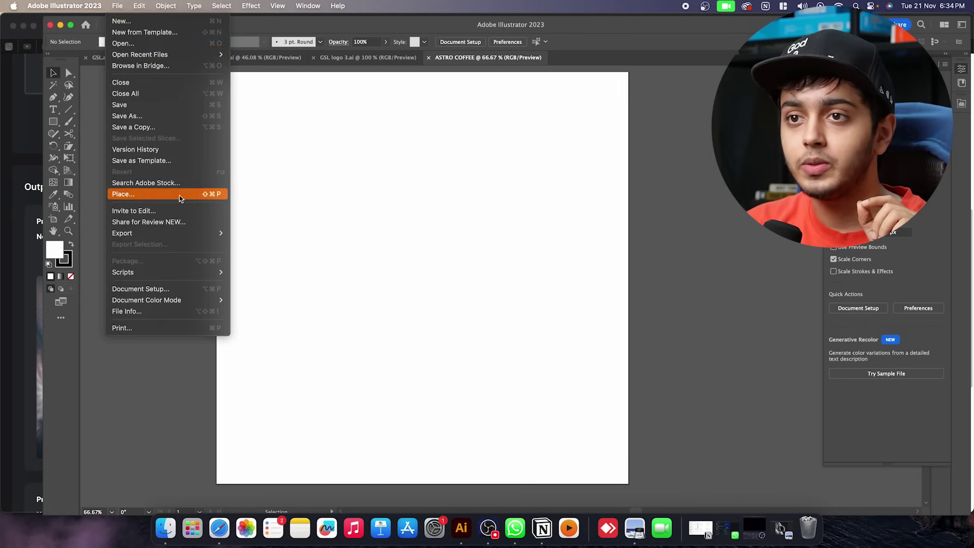
{"action": "left_click", "coordinate": [162, 194]}
{"action": "left_click", "coordinate": [322, 133]}
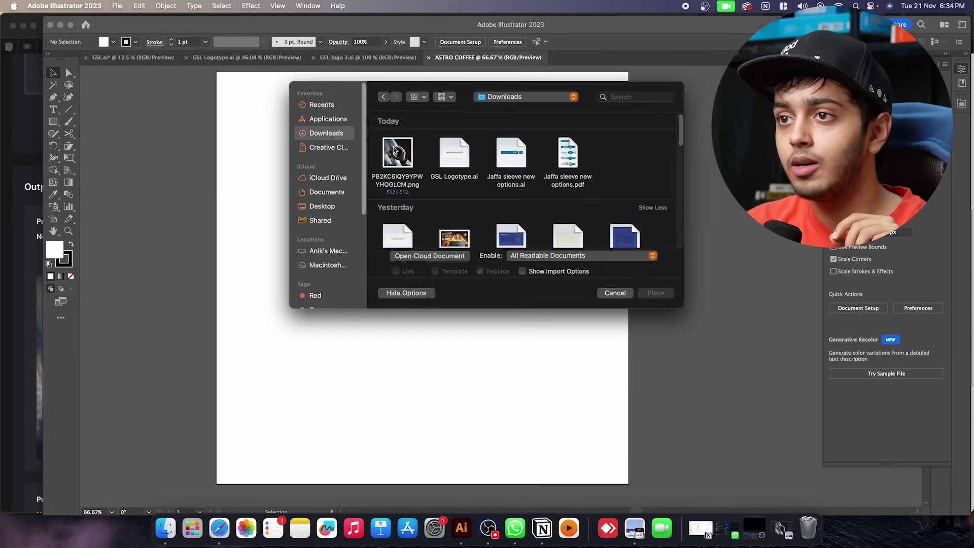
{"action": "double_click", "coordinate": [398, 152]}
{"action": "left_click_drag", "start_coordinate": [297, 120], "coordinate": [492, 316]}
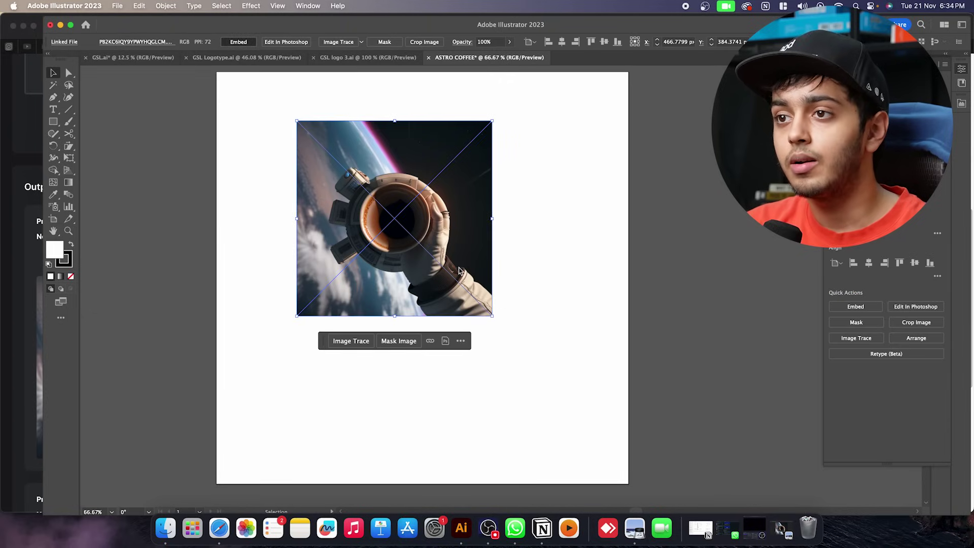
Move the placed image to the artboard's upper-left corner and scale it down to about 379 px square
{"action": "scroll", "coordinate": [460, 272], "scroll_direction": "down", "scroll_amount": 1}
{"action": "left_click_drag", "start_coordinate": [451, 265], "coordinate": [400, 239]}
{"action": "left_click", "coordinate": [458, 243]}
{"action": "left_click", "coordinate": [422, 262]}
{"action": "left_click_drag", "start_coordinate": [432, 275], "coordinate": [393, 237]}
{"action": "left_click", "coordinate": [437, 245]}
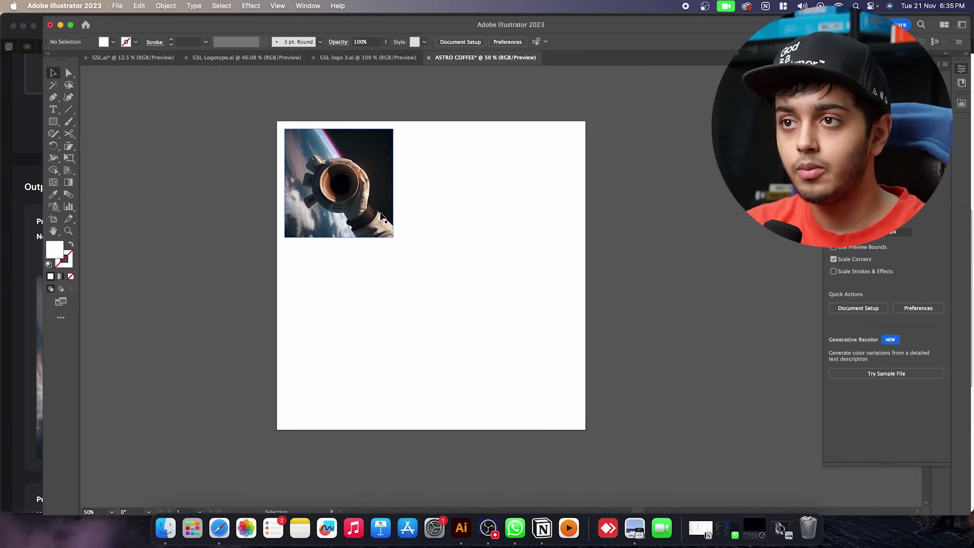
{"action": "left_click", "coordinate": [346, 210]}
{"action": "left_click", "coordinate": [450, 210]}
Draw a square of about 379 px matching the image and move it to the image's right side
{"action": "key", "text": "m"}
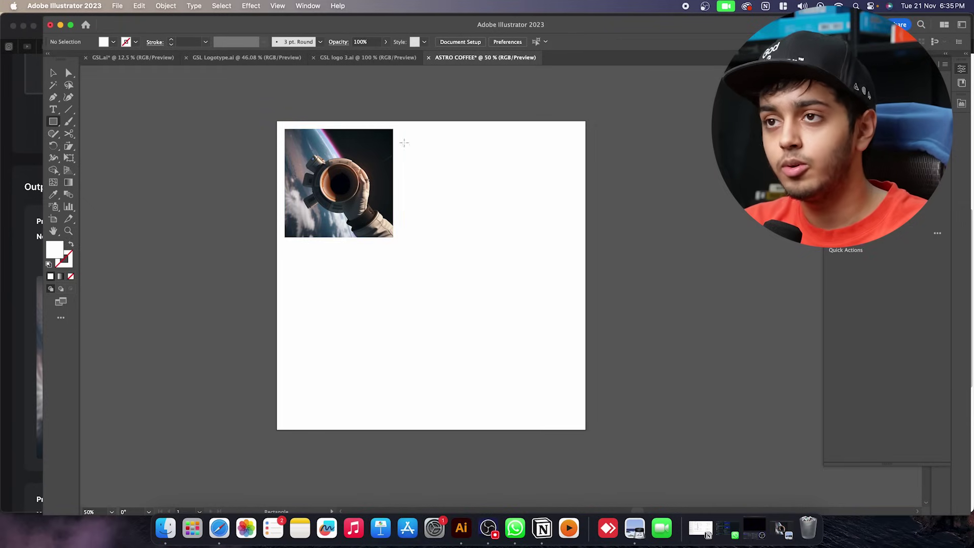
{"action": "mouse_move", "coordinate": [393, 129]}
{"action": "left_mouse_down"}
{"action": "mouse_move", "coordinate": [284, 211]}
{"action": "mouse_move", "coordinate": [285, 236]}
{"action": "left_mouse_up"}
{"action": "key", "text": "v"}
{"action": "left_click_drag", "start_coordinate": [328, 213], "coordinate": [450, 218]}
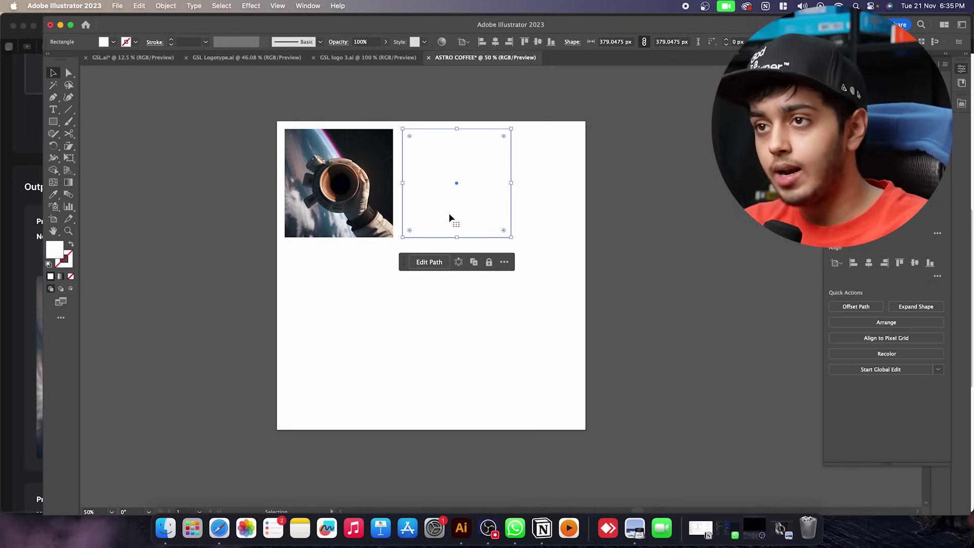
Scale the image and the square down together to about 312 px, and fill the square with mid grey
{"action": "key", "text": "super+a"}
{"action": "left_click_drag", "start_coordinate": [513, 237], "coordinate": [471, 218]}
{"action": "left_click", "coordinate": [424, 191]}
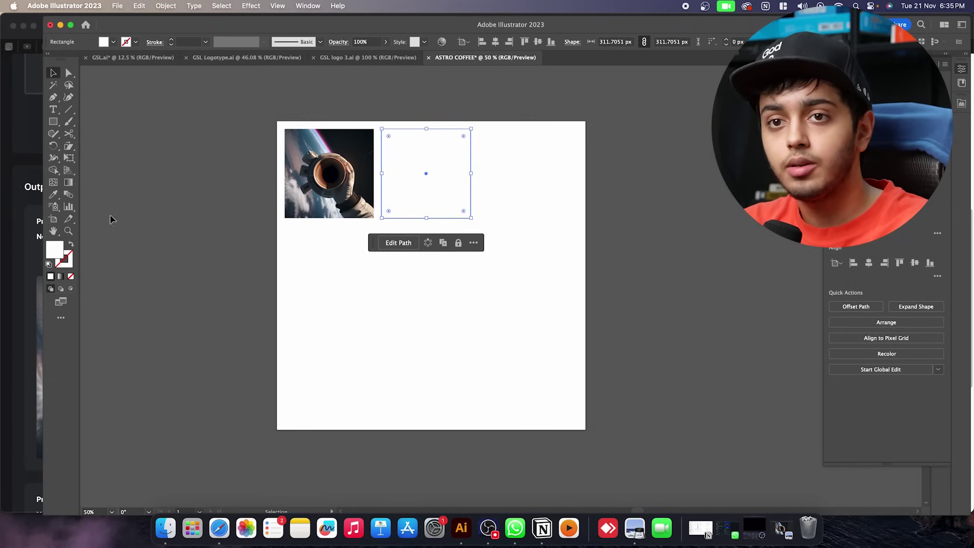
{"action": "double_click", "coordinate": [56, 251]}
{"action": "left_click_drag", "start_coordinate": [664, 173], "coordinate": [637, 200]}
{"action": "left_click", "coordinate": [885, 133]}
Copy the grey square to the artboard's right margin and centre the original square horizontally on the artboard
{"action": "left_click_drag", "start_coordinate": [434, 185], "coordinate": [545, 186]}
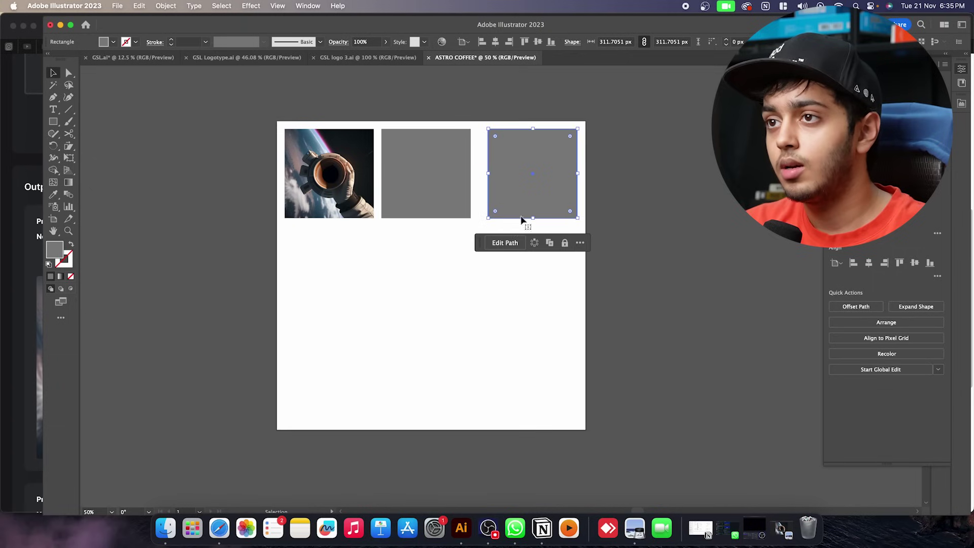
{"action": "left_click", "coordinate": [430, 198]}
{"action": "left_click", "coordinate": [871, 268]}
{"action": "left_click", "coordinate": [578, 311]}
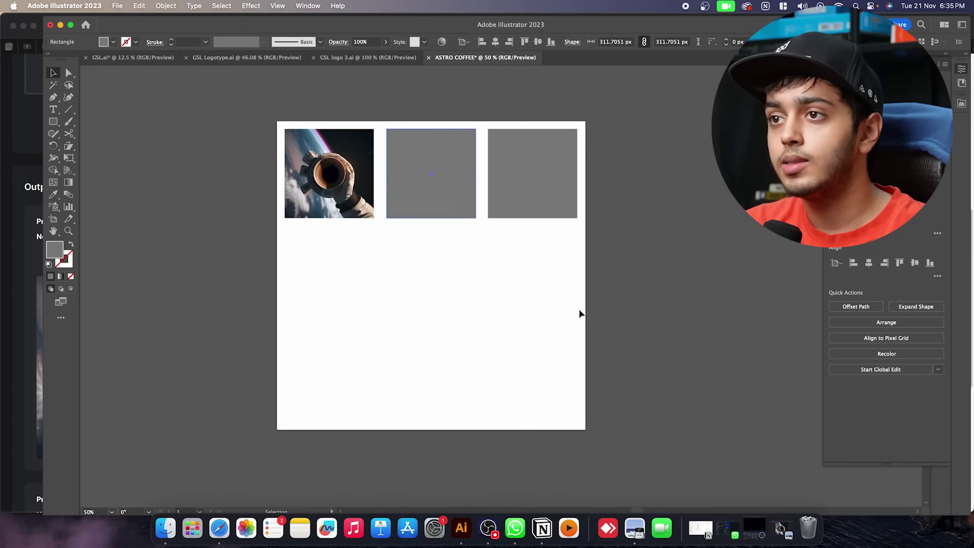
Nudge the coffee cup image slightly to the right to even out its margin
{"action": "left_click", "coordinate": [329, 173]}
{"action": "left_click_drag", "start_coordinate": [352, 174], "coordinate": [352, 174]}
{"action": "left_click", "coordinate": [509, 265]}
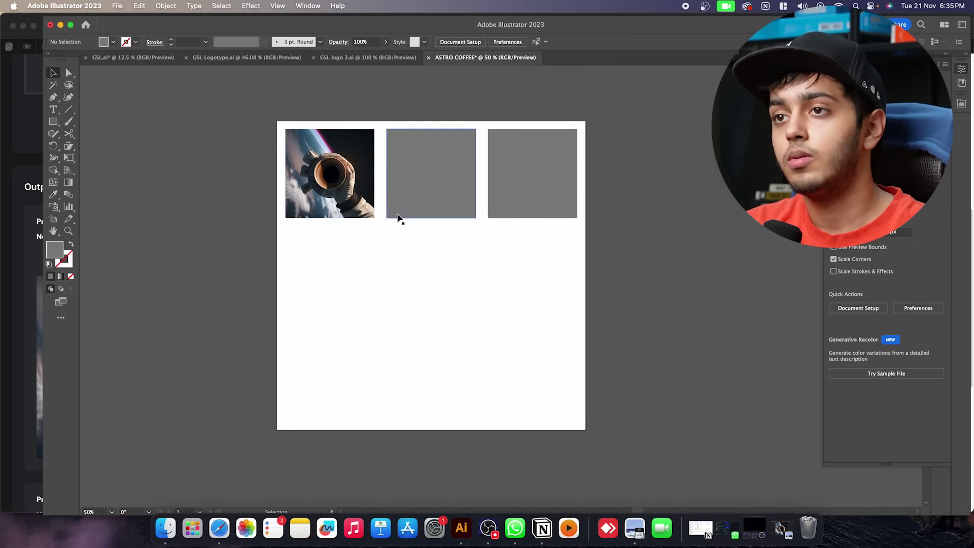
Enlarge the top row's image and grey squares slightly to about 322 px, leaving narrower, even gaps between them
{"action": "left_click", "coordinate": [370, 202]}
{"action": "scroll", "coordinate": [373, 211], "scroll_direction": "up", "scroll_amount": 1}
{"action": "left_click_drag", "start_coordinate": [375, 221], "coordinate": [379, 225]}
{"action": "left_click", "coordinate": [531, 217]}
{"action": "scroll", "coordinate": [519, 223], "scroll_direction": "up", "scroll_amount": 4}
{"action": "left_click_drag", "start_coordinate": [520, 224], "coordinate": [530, 230]}
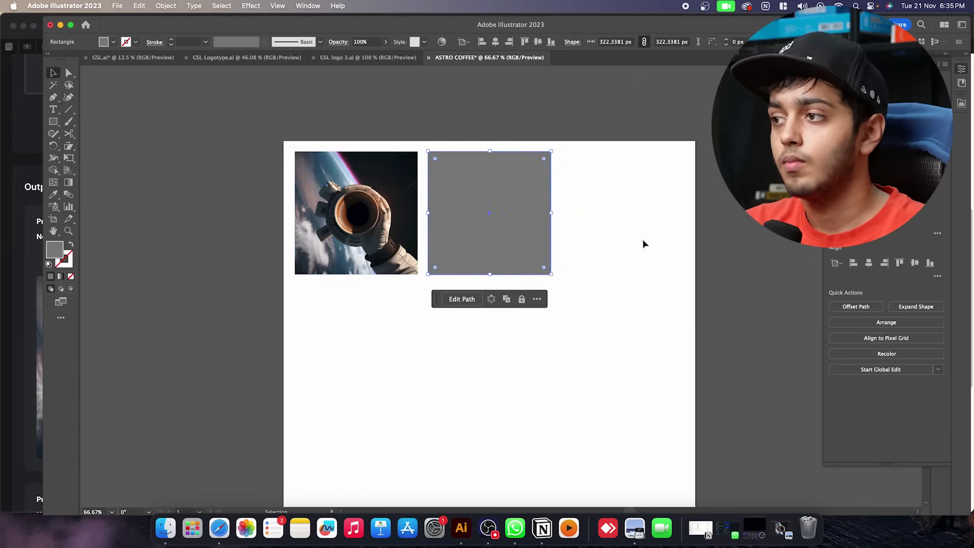
{"action": "left_click_drag", "start_coordinate": [467, 232], "coordinate": [600, 233]}
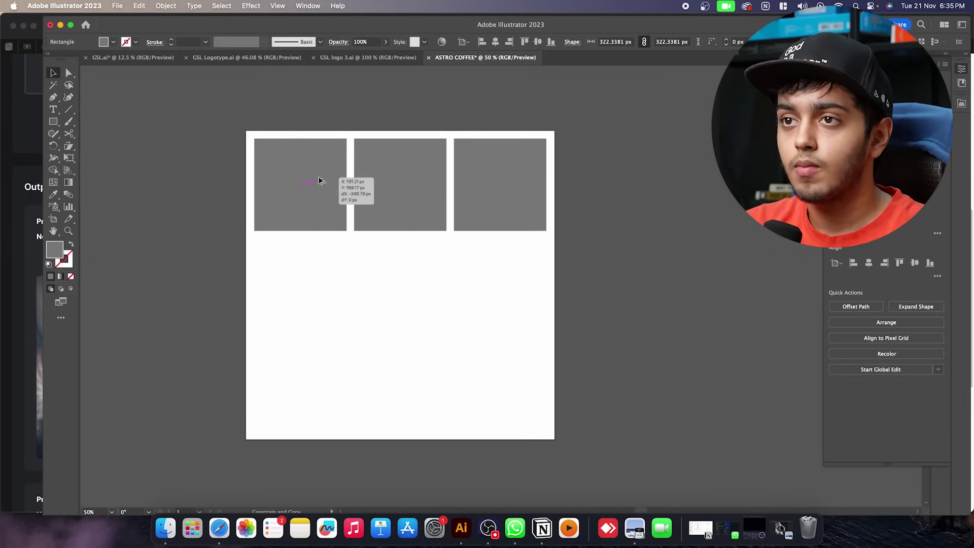
Copy the top row of three grey squares downward and repeat the copy to complete a 3 × 3 grid
{"action": "left_click", "coordinate": [324, 181]}
{"action": "left_click", "coordinate": [396, 182], "text": "shift"}
{"action": "left_click", "coordinate": [483, 183], "text": "shift"}
{"action": "left_click_drag", "start_coordinate": [483, 182], "coordinate": [508, 278]}
{"action": "key", "text": "super+d"}
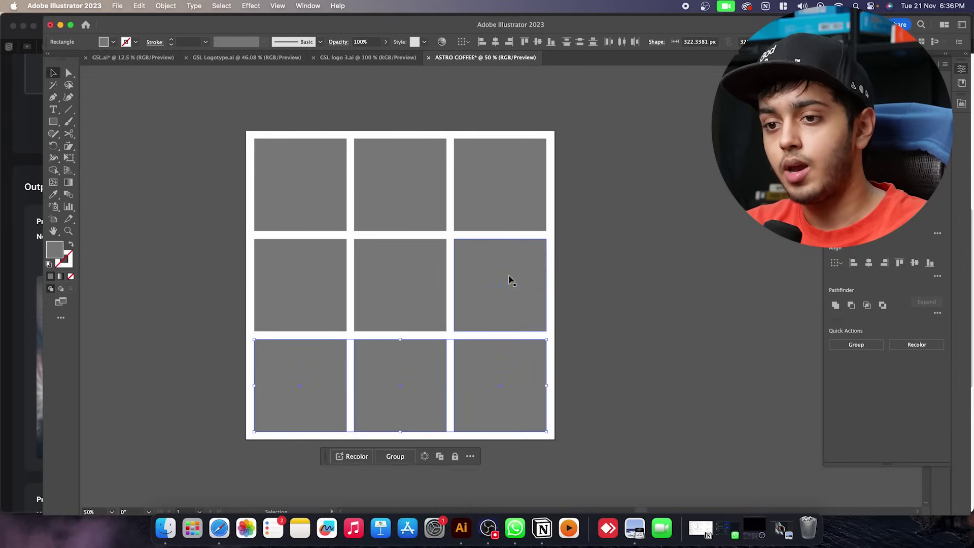
{"action": "left_click", "coordinate": [615, 287]}
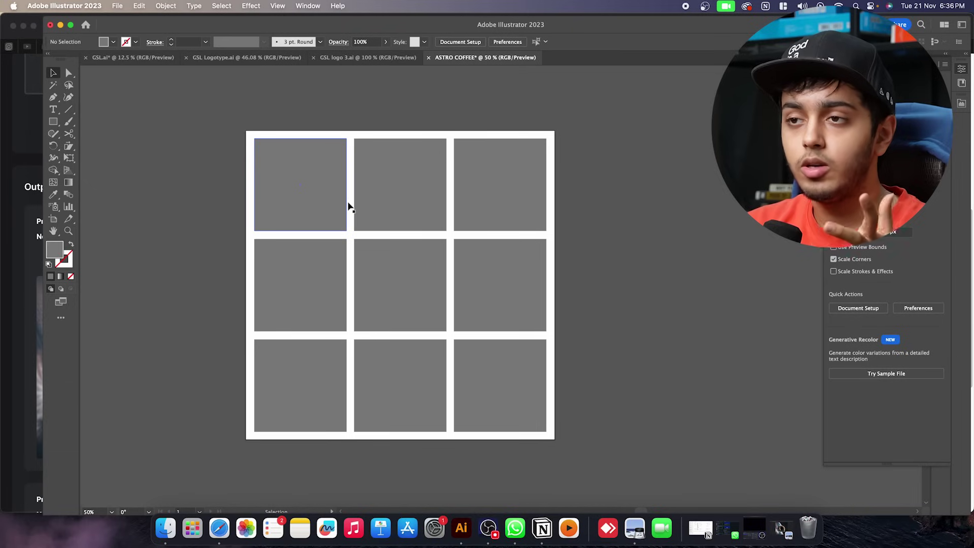
Send the upper-left grey square behind the coffee cup image and move the image to the grid's centre cell
{"action": "scroll", "coordinate": [674, 238], "scroll_direction": "left", "scroll_amount": 2}
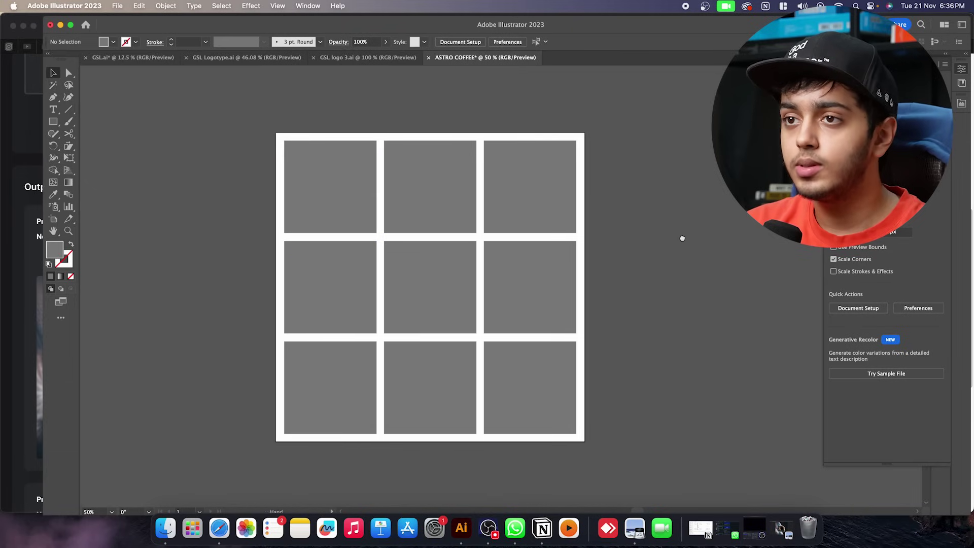
{"action": "left_click", "coordinate": [347, 204]}
{"action": "key", "text": "super+v"}
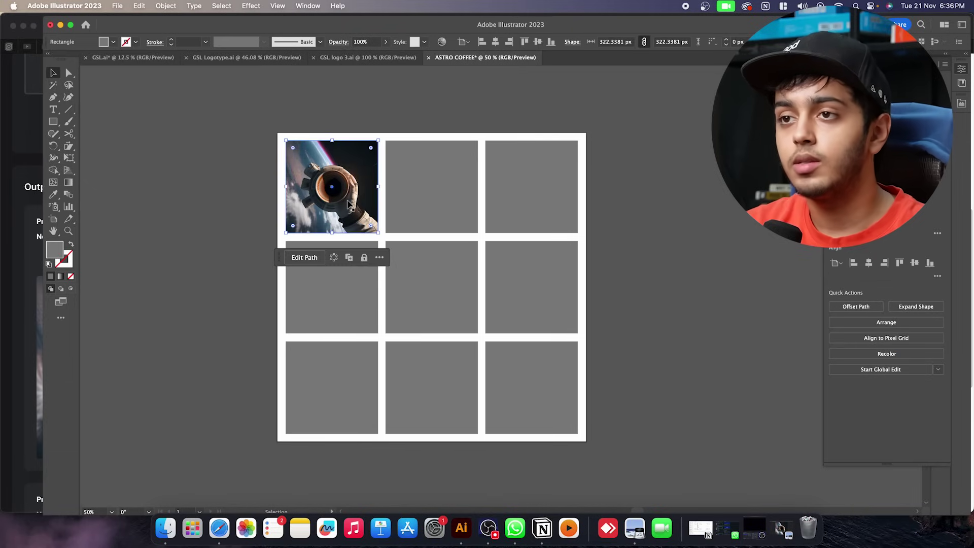
{"action": "left_click_drag", "start_coordinate": [344, 207], "coordinate": [441, 311]}
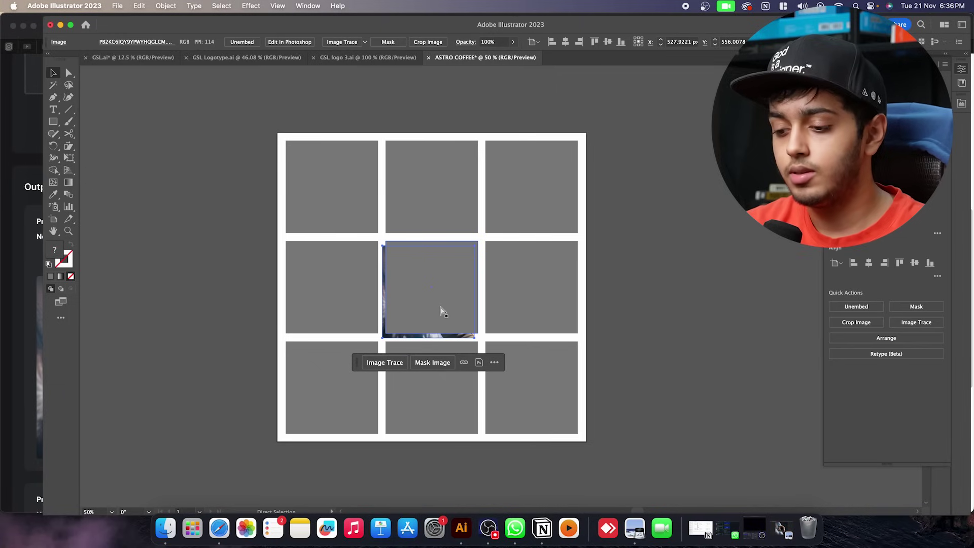
Bring the coffee cup image to the front and align it exactly over the grid's centre square
{"action": "key", "text": "super+shift+bracketright"}
{"action": "scroll", "coordinate": [445, 246], "scroll_direction": "up", "scroll_amount": 3}
{"action": "left_click_drag", "start_coordinate": [457, 274], "coordinate": [466, 265]}
{"action": "key", "text": "super+minus"}
{"action": "key", "text": "super+minus"}
{"action": "key", "text": "super+minus"}
{"action": "left_click", "coordinate": [619, 289]}
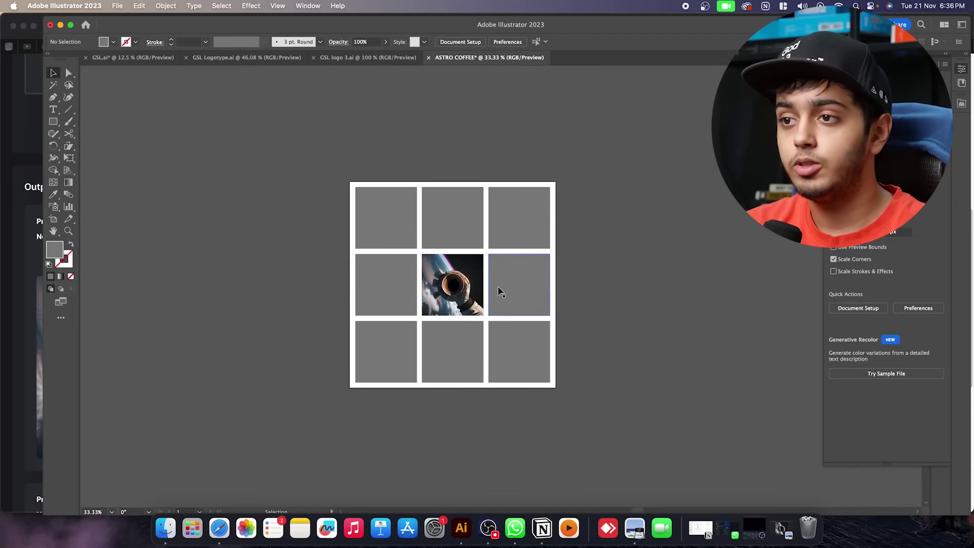
{"action": "key", "text": "super+equal"}
{"action": "key", "text": "super+equal"}
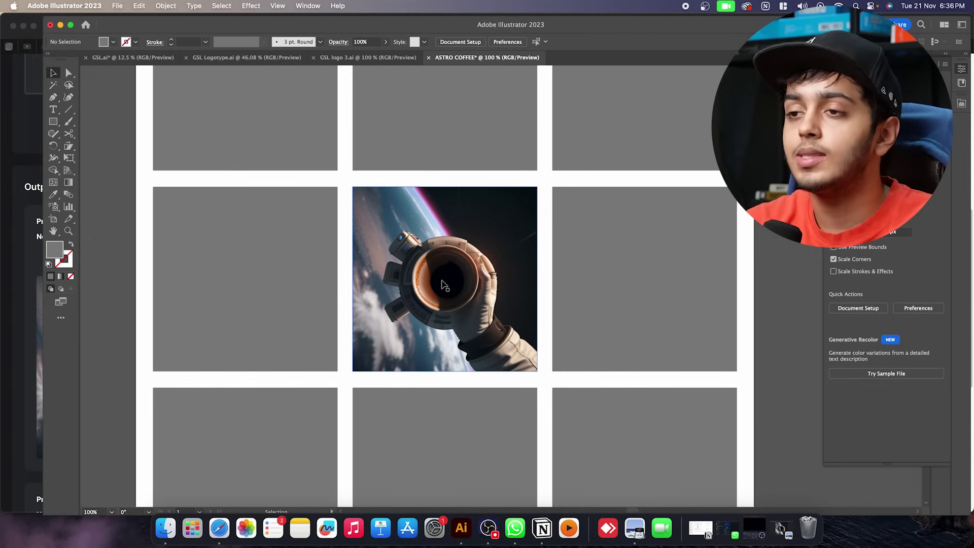
Switch to Supermachine in Safari and replace the prompt with "stars and planets with coffee beans"
{"action": "key", "text": "super+minus"}
{"action": "key", "text": "super+minus"}
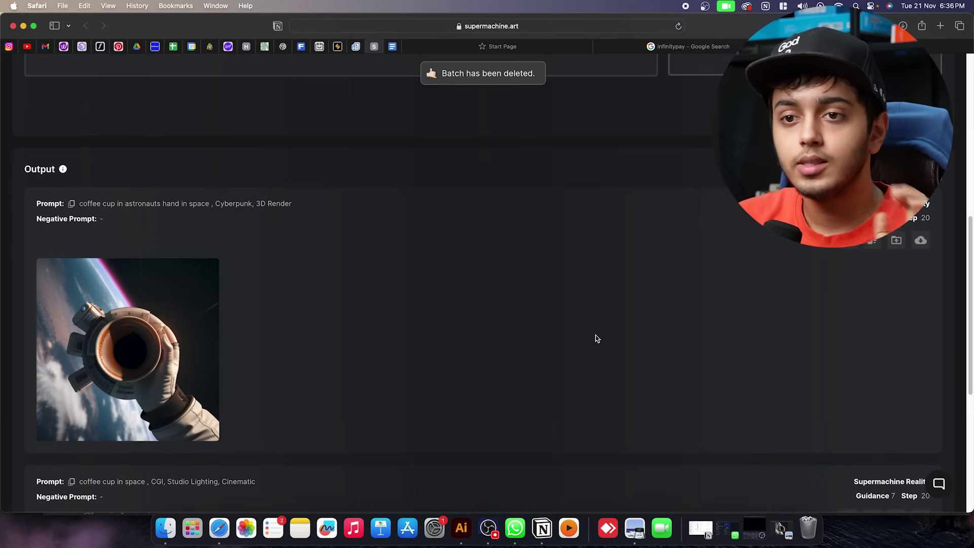
{"action": "scroll", "coordinate": [597, 338], "scroll_direction": "up", "scroll_amount": 10}
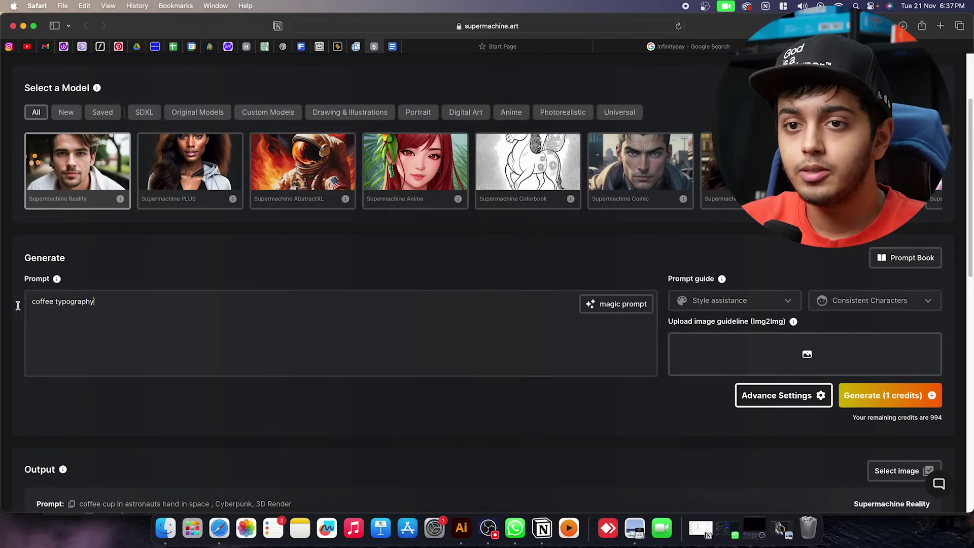
{"action": "left_click_drag", "start_coordinate": [94, 301], "coordinate": [36, 300]}
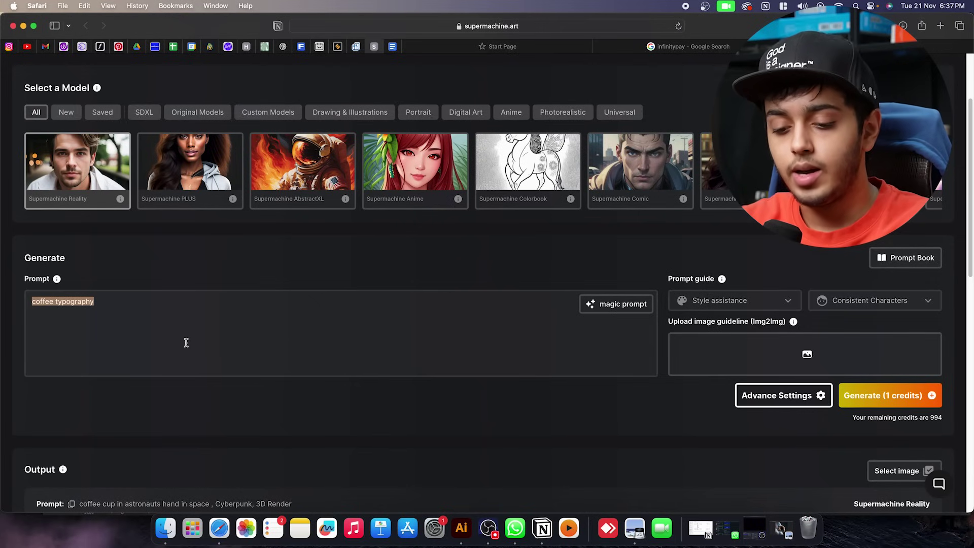
{"action": "type", "text": "s"}
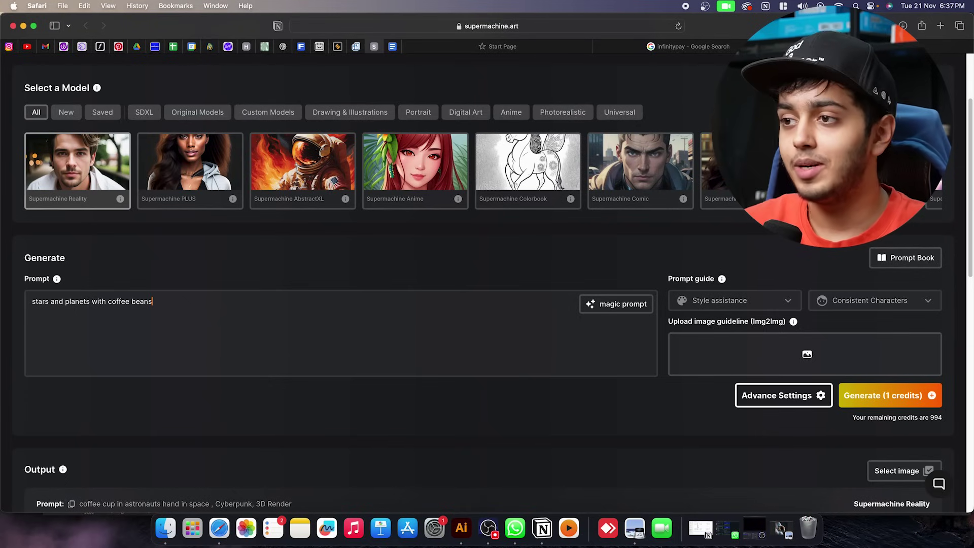
Browse the style assistance categories and add the artist style "by Andy Warhol" to the prompt
{"action": "left_click", "coordinate": [740, 303]}
{"action": "scroll", "coordinate": [763, 329], "scroll_direction": "down", "scroll_amount": 3}
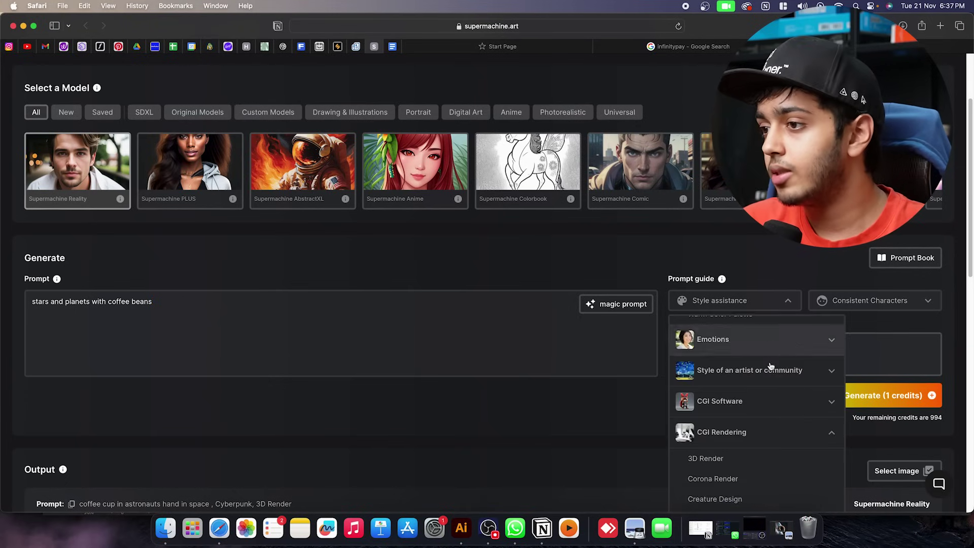
{"action": "scroll", "coordinate": [788, 380], "scroll_direction": "down", "scroll_amount": 5}
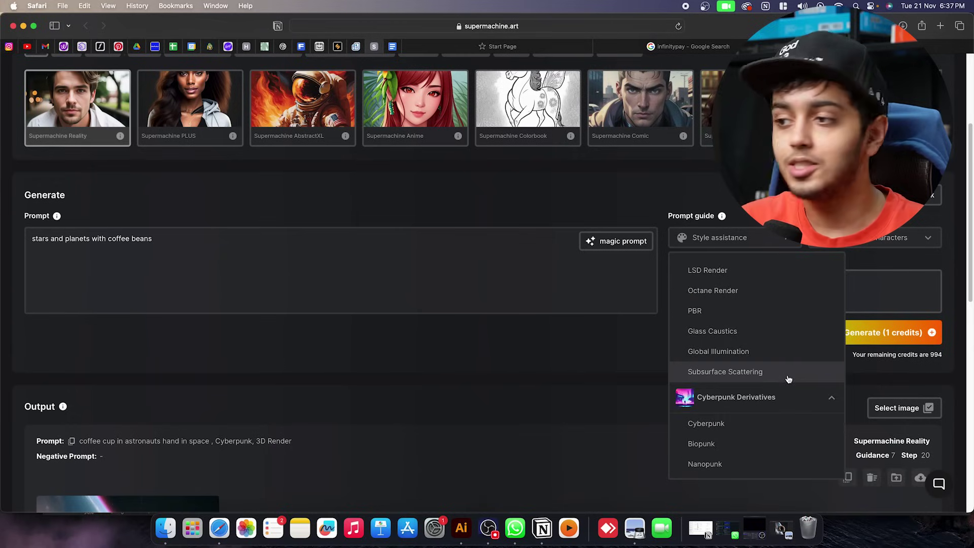
{"action": "scroll", "coordinate": [788, 379], "scroll_direction": "down", "scroll_amount": 5}
{"action": "scroll", "coordinate": [778, 395], "scroll_direction": "up", "scroll_amount": 10}
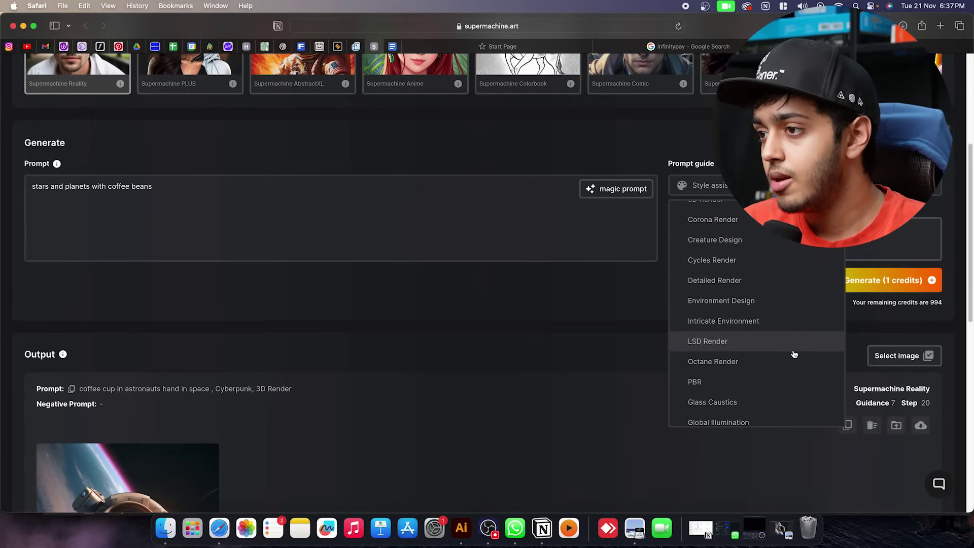
{"action": "scroll", "coordinate": [794, 354], "scroll_direction": "up", "scroll_amount": 10}
{"action": "scroll", "coordinate": [796, 365], "scroll_direction": "down", "scroll_amount": 2}
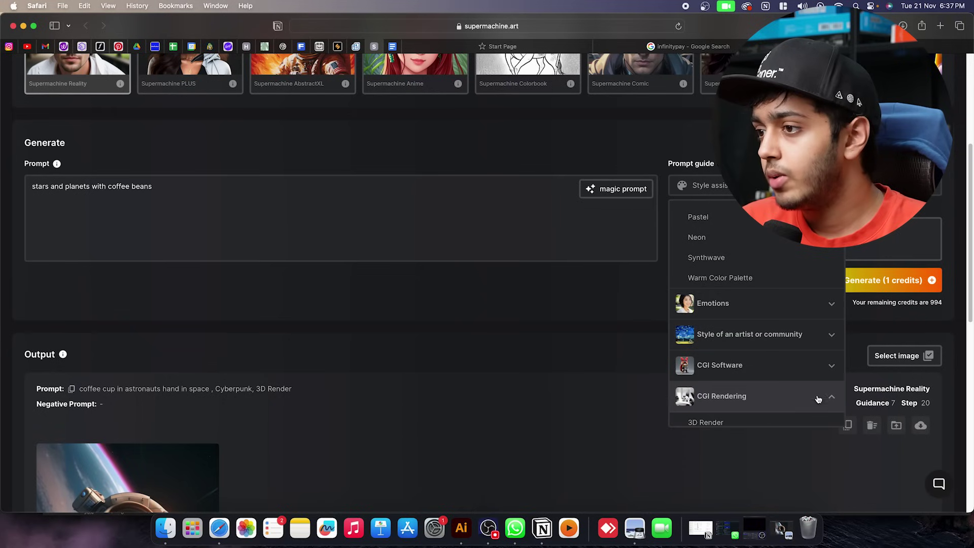
{"action": "left_click", "coordinate": [820, 395]}
{"action": "left_click", "coordinate": [825, 330]}
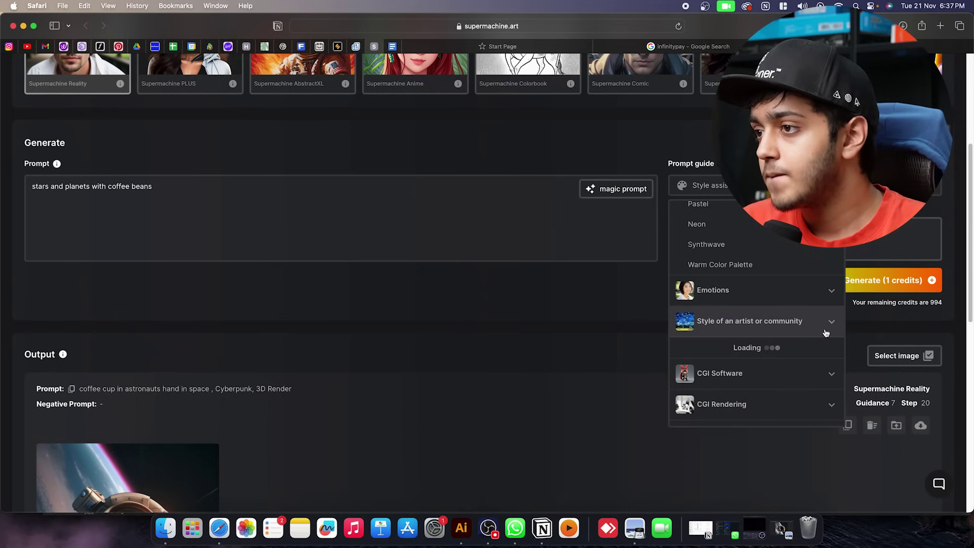
{"action": "scroll", "coordinate": [764, 325], "scroll_direction": "down", "scroll_amount": 2}
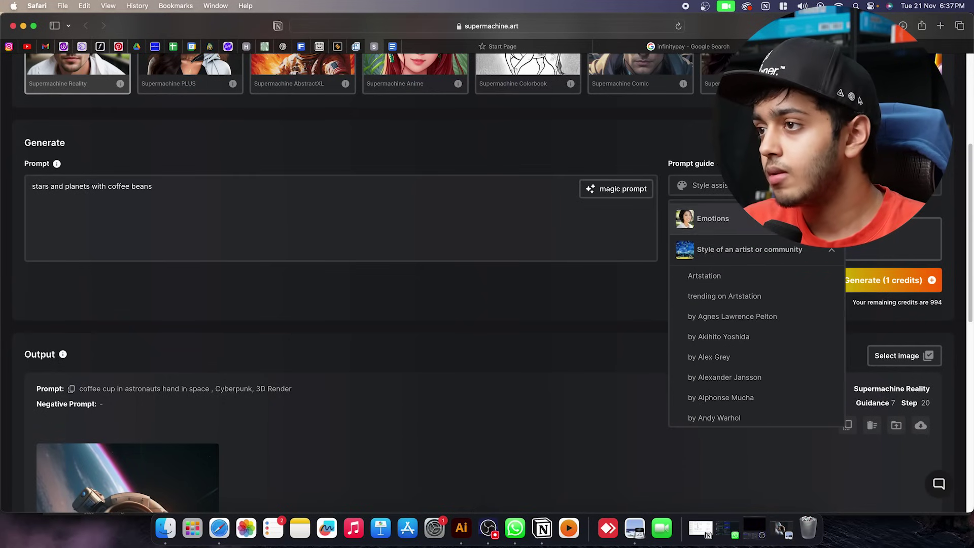
{"action": "left_click", "coordinate": [820, 253]}
{"action": "left_click", "coordinate": [824, 310]}
{"action": "scroll", "coordinate": [820, 326], "scroll_direction": "down", "scroll_amount": 3}
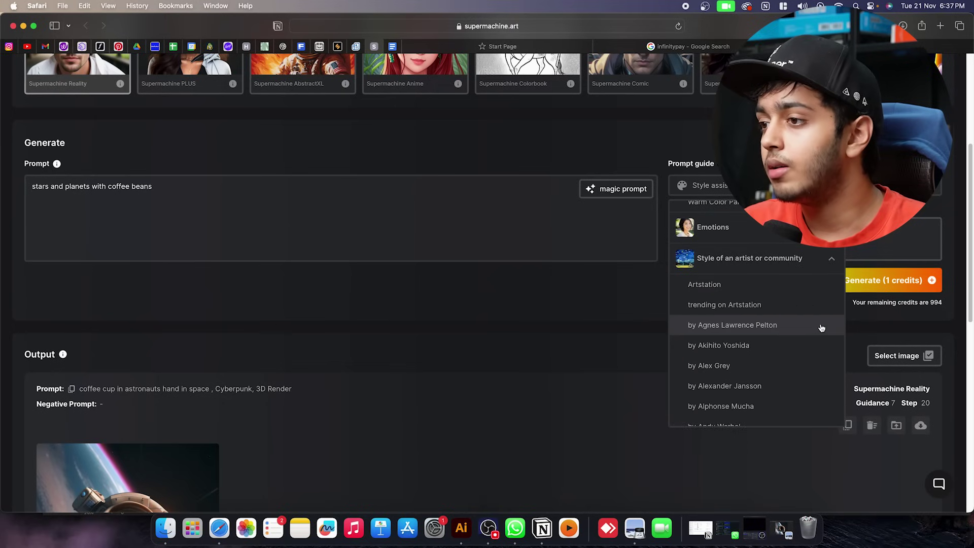
{"action": "left_click", "coordinate": [778, 404]}
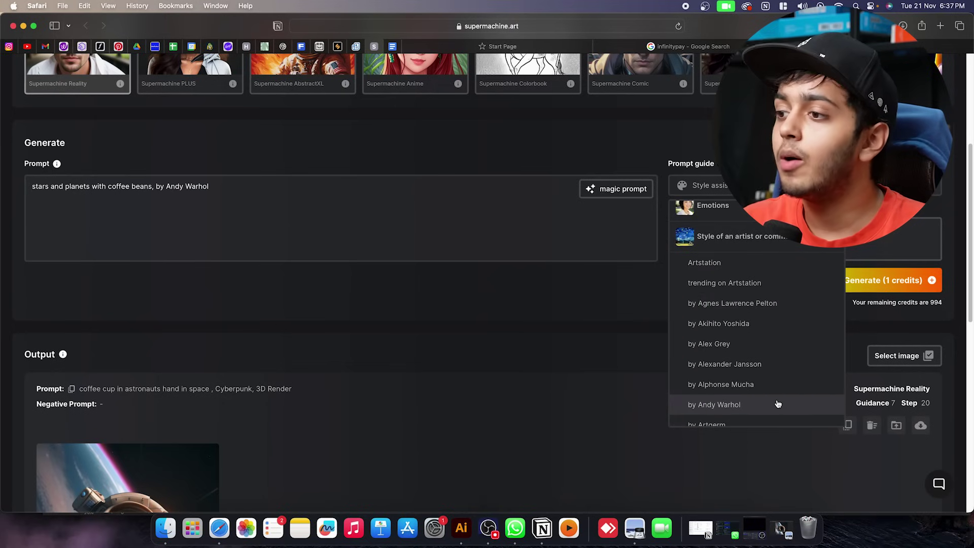
Add the Colorful colour style to the prompt and generate the image
{"action": "scroll", "coordinate": [778, 400], "scroll_direction": "down", "scroll_amount": 5}
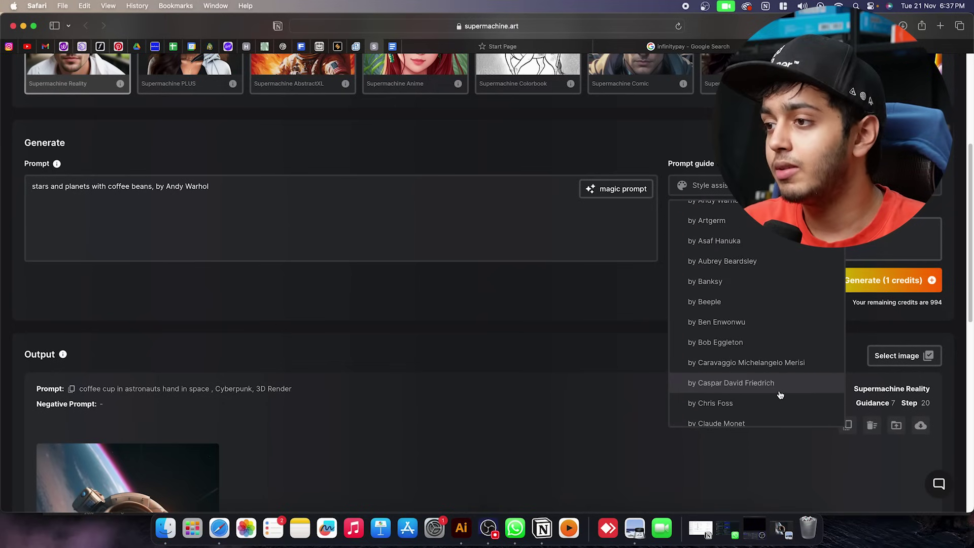
{"action": "scroll", "coordinate": [780, 394], "scroll_direction": "up", "scroll_amount": 10}
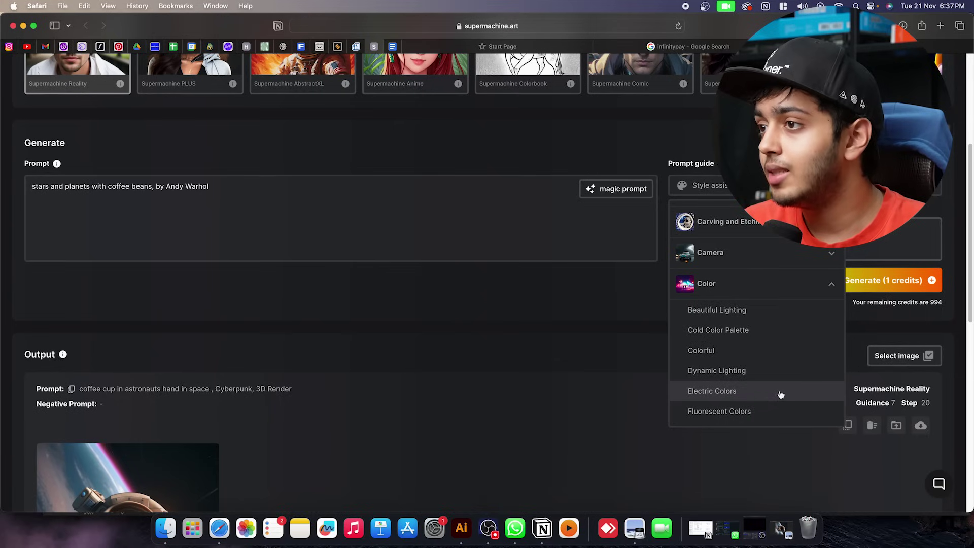
{"action": "scroll", "coordinate": [778, 395], "scroll_direction": "down", "scroll_amount": 3}
{"action": "scroll", "coordinate": [749, 373], "scroll_direction": "down", "scroll_amount": 1}
{"action": "scroll", "coordinate": [749, 372], "scroll_direction": "down", "scroll_amount": 1}
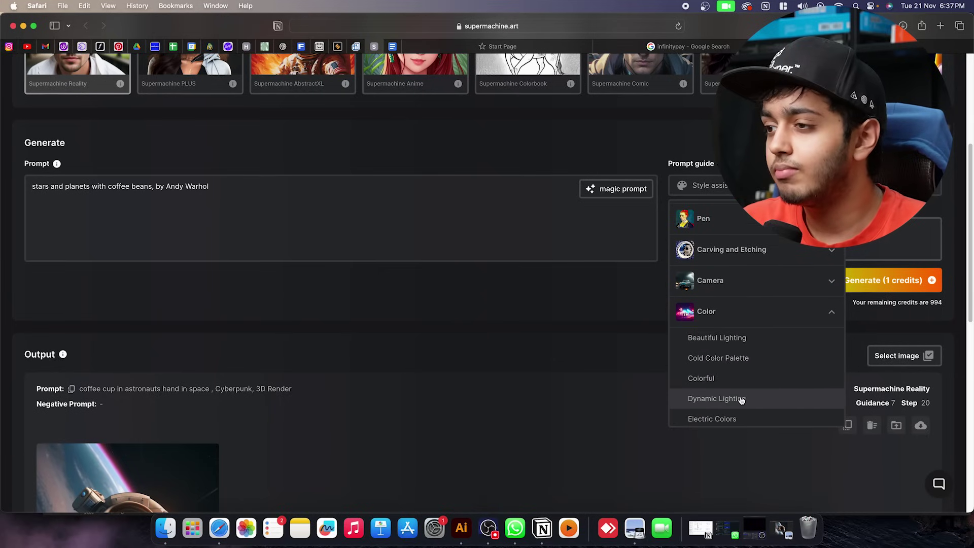
{"action": "left_click", "coordinate": [741, 381]}
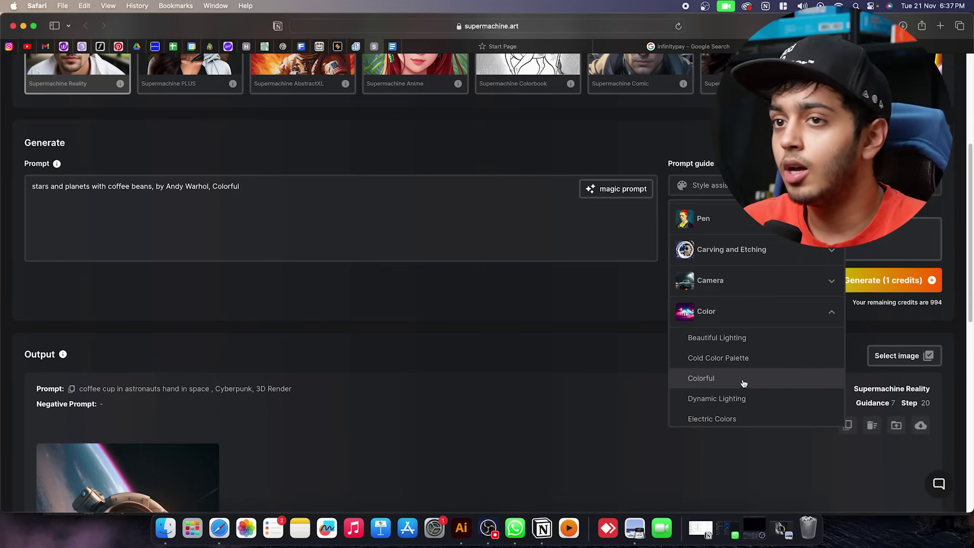
{"action": "left_click", "coordinate": [887, 289]}
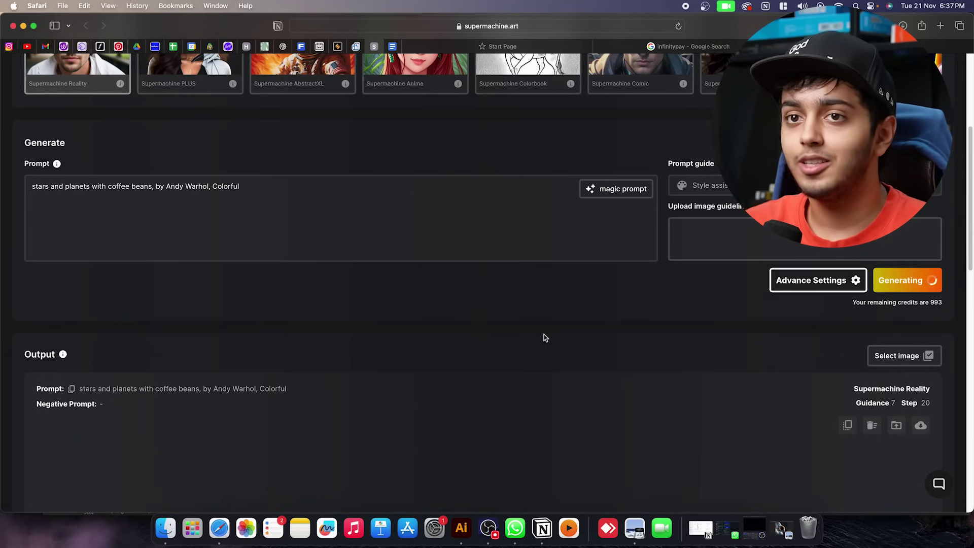
Open the newly generated coffee bean image at full size and download it
{"action": "scroll", "coordinate": [544, 333], "scroll_direction": "down", "scroll_amount": 5}
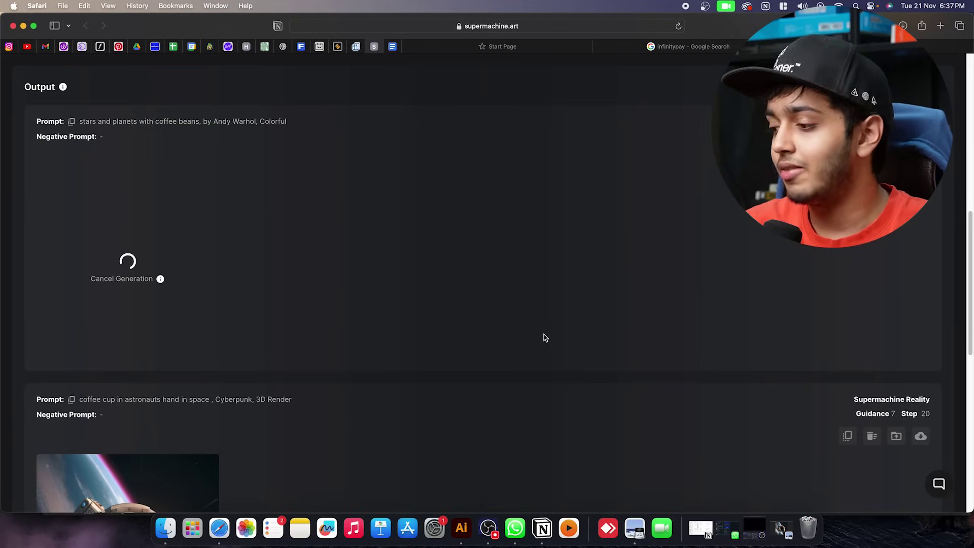
{"action": "mouse_move", "coordinate": [215, 327]}
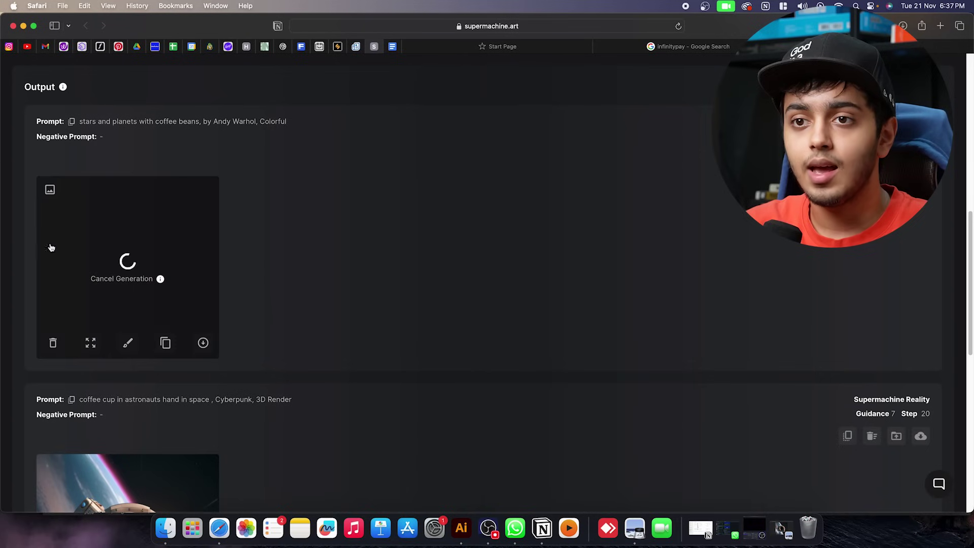
{"action": "scroll", "coordinate": [346, 217], "scroll_direction": "down", "scroll_amount": 7}
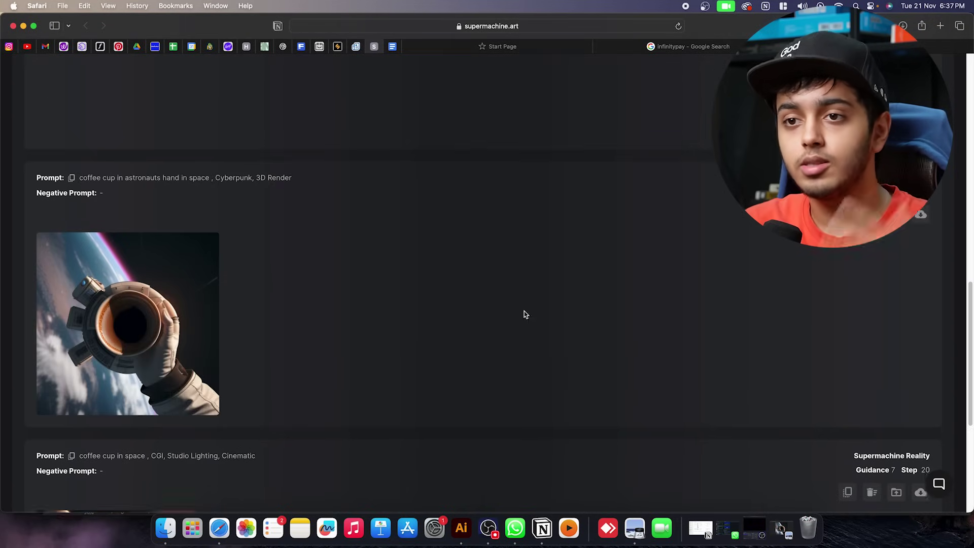
{"action": "scroll", "coordinate": [348, 302], "scroll_direction": "up", "scroll_amount": 9}
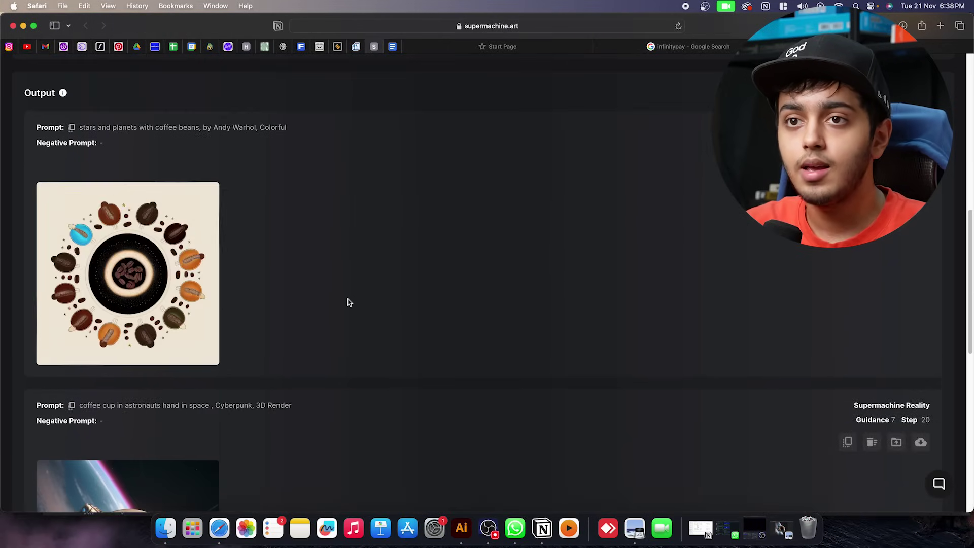
{"action": "mouse_move", "coordinate": [101, 329]}
{"action": "left_click", "coordinate": [94, 347]}
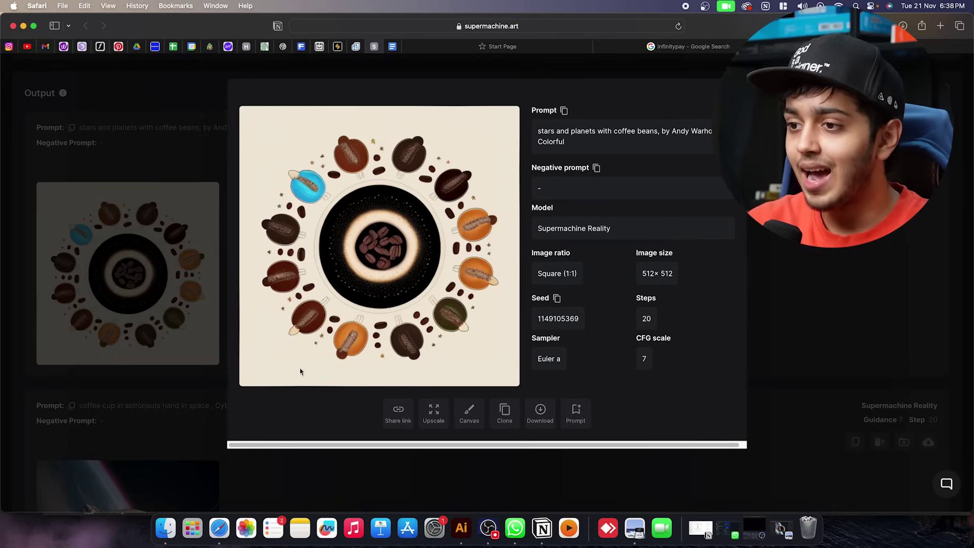
{"action": "left_click", "coordinate": [539, 411]}
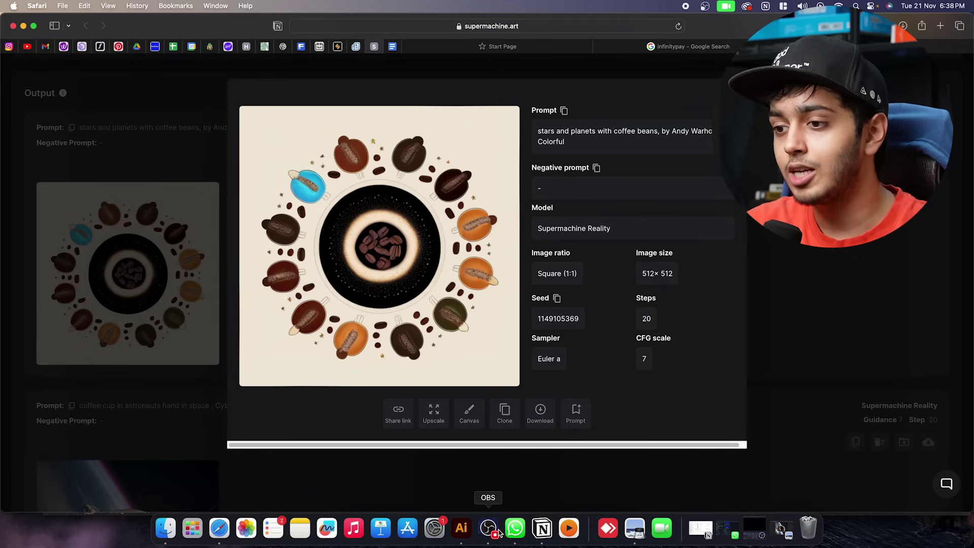
Switch to Illustrator and place the downloaded coffee bean image, EHXA5KCT7K76OFARDBQP.png, over the grid
{"action": "left_click", "coordinate": [455, 513]}
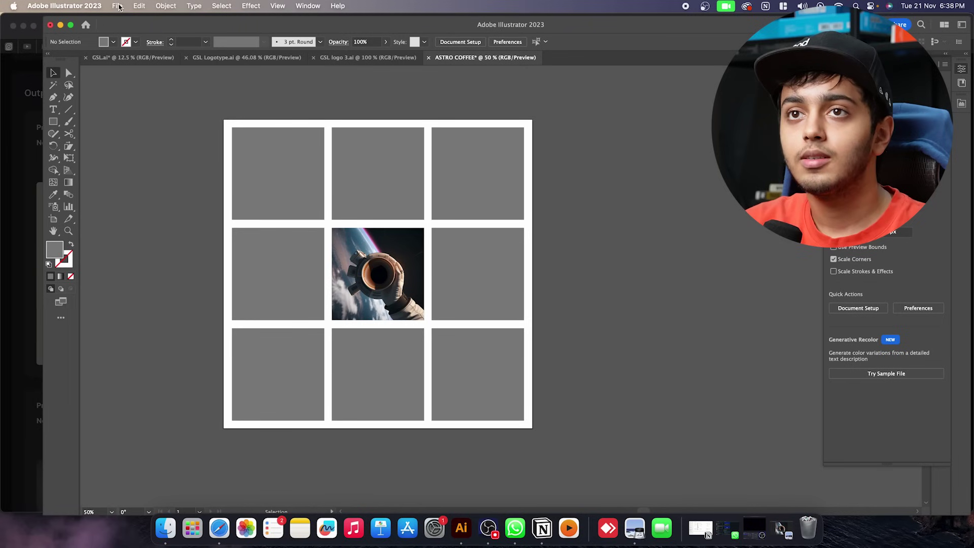
{"action": "left_click", "coordinate": [117, 5]}
{"action": "left_click", "coordinate": [316, 81]}
{"action": "left_click", "coordinate": [116, 6]}
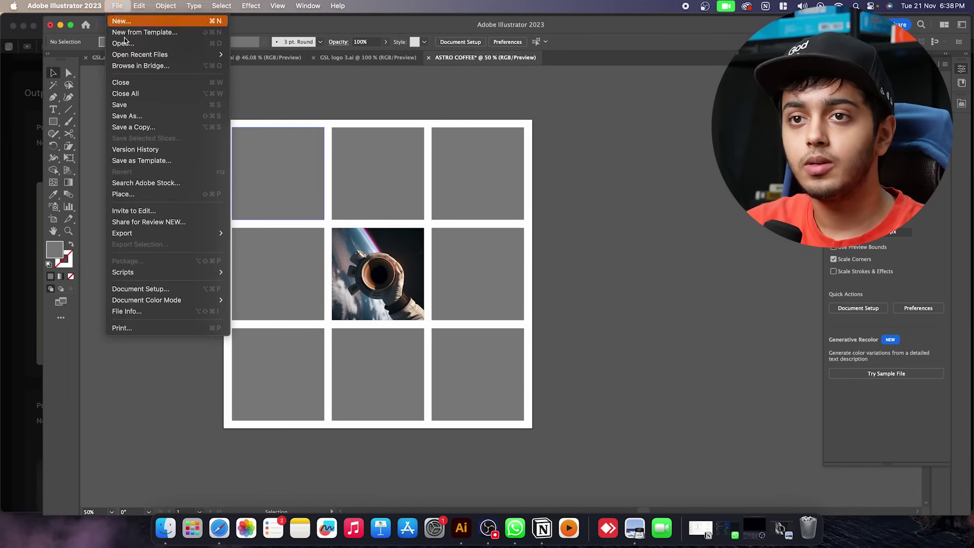
{"action": "left_click", "coordinate": [171, 196]}
{"action": "double_click", "coordinate": [396, 156]}
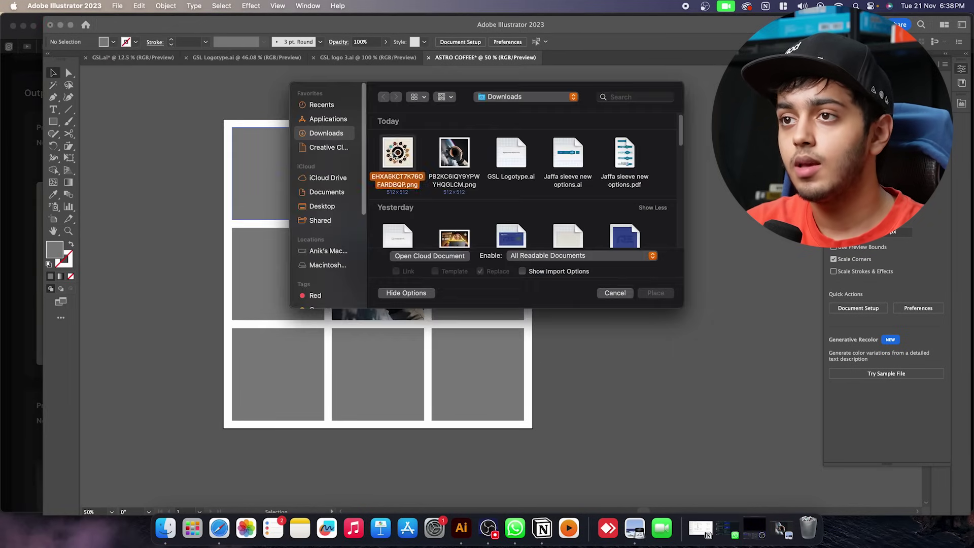
{"action": "left_click", "coordinate": [305, 99]}
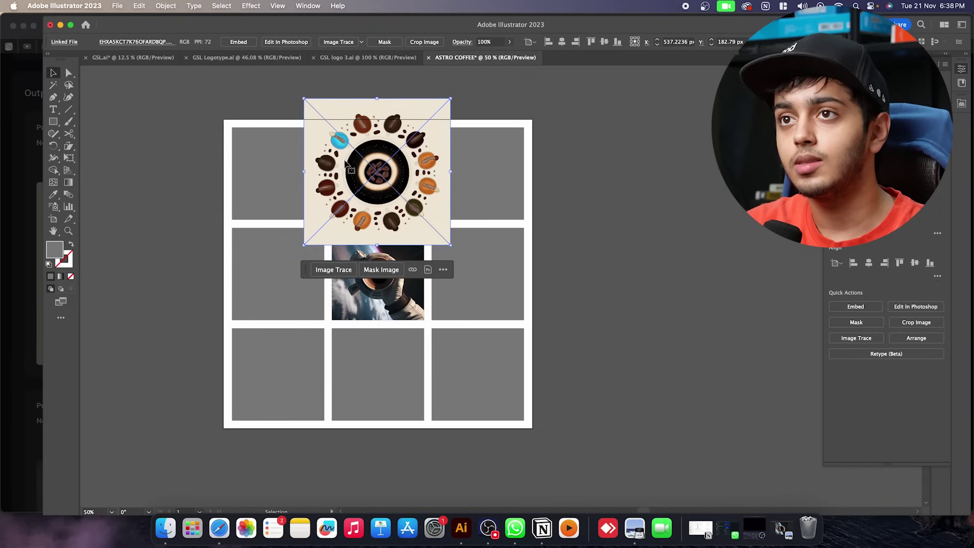
Embed the coffee bean image, move it over the upper-left grid square and enlarge it to about 578 px
{"action": "left_click", "coordinate": [239, 42]}
{"action": "left_click_drag", "start_coordinate": [370, 160], "coordinate": [223, 108]}
{"action": "left_click_drag", "start_coordinate": [303, 203], "coordinate": [323, 219]}
{"action": "scroll", "coordinate": [294, 162], "scroll_direction": "up", "scroll_amount": 1}
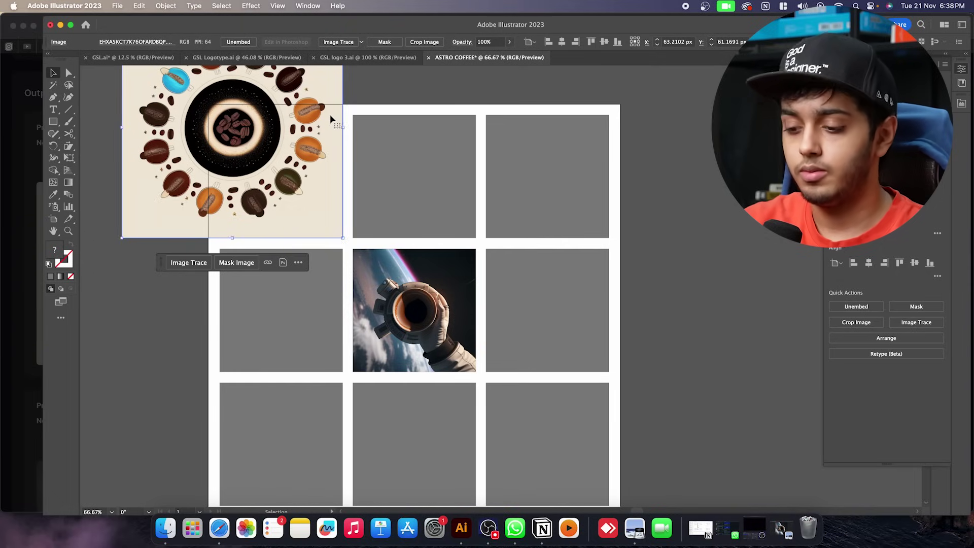
Send the coffee bean image behind the upper-left square and clip it to that square with a clipping mask
{"action": "key", "text": "super+bracketleft"}
{"action": "left_click", "coordinate": [328, 137], "text": "shift"}
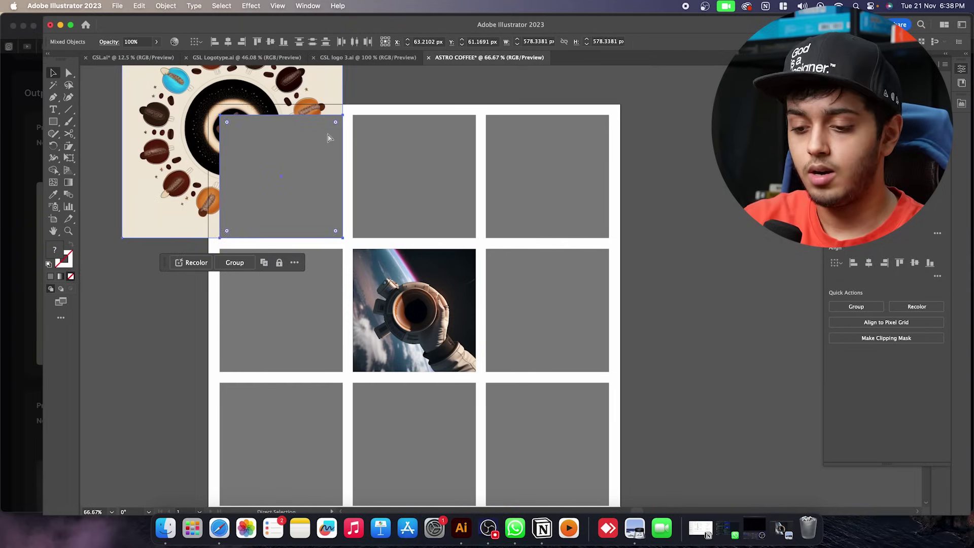
{"action": "key", "text": "super+7"}
{"action": "left_click", "coordinate": [321, 90]}
{"action": "left_click_drag", "start_coordinate": [341, 104], "coordinate": [376, 124]}
{"action": "scroll", "coordinate": [383, 124], "scroll_direction": "down", "scroll_amount": 2}
{"action": "scroll", "coordinate": [501, 142], "scroll_direction": "up", "scroll_amount": 2}
{"action": "left_click_drag", "start_coordinate": [532, 159], "coordinate": [565, 183]}
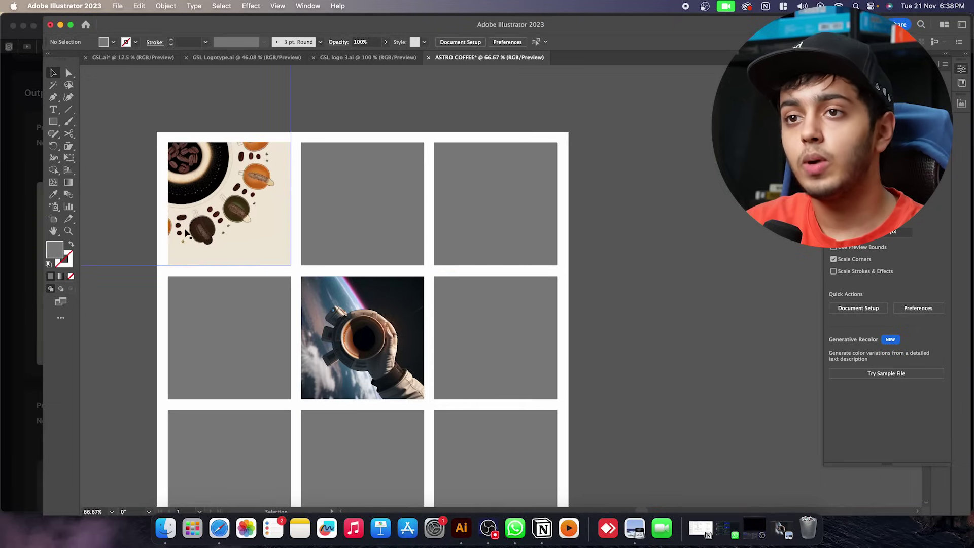
Inside the clip group, enlarge and reposition the image so the central bowl of beans fills the upper-left square
{"action": "double_click", "coordinate": [227, 199]}
{"action": "left_click_drag", "start_coordinate": [227, 198], "coordinate": [327, 289]}
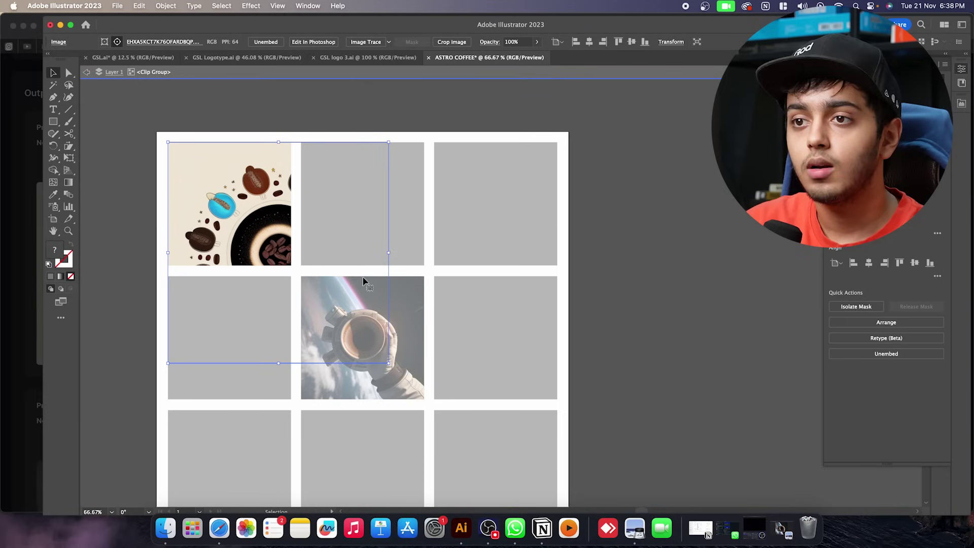
{"action": "left_click_drag", "start_coordinate": [388, 361], "coordinate": [358, 330]}
{"action": "left_click_drag", "start_coordinate": [261, 245], "coordinate": [223, 198]}
{"action": "left_click_drag", "start_coordinate": [333, 206], "coordinate": [444, 209]}
{"action": "left_click_drag", "start_coordinate": [249, 209], "coordinate": [242, 205]}
{"action": "left_click_drag", "start_coordinate": [226, 202], "coordinate": [302, 227]}
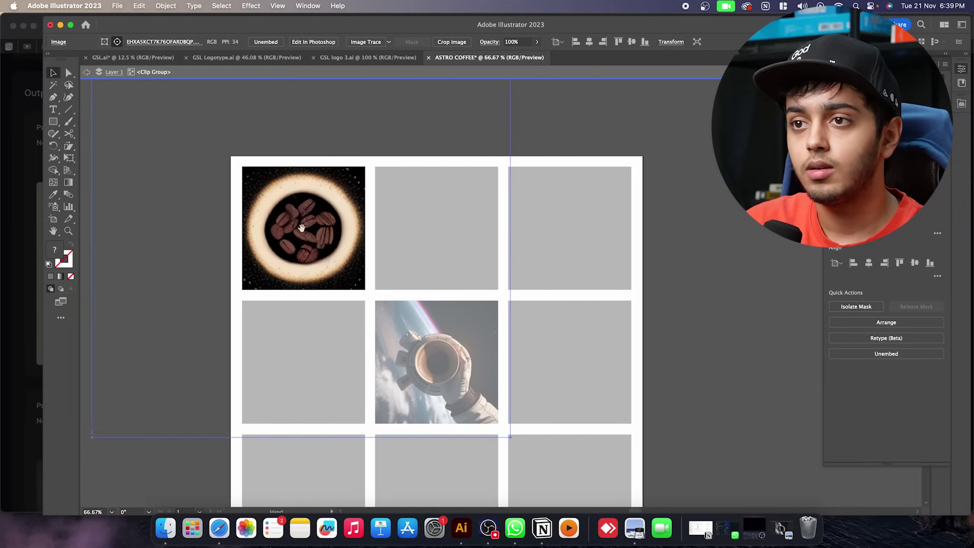
Shrink the clipped image and shift it to show the blue cup and part of the bowl, then exit the clip group
{"action": "scroll", "coordinate": [302, 227], "scroll_direction": "up", "scroll_amount": 5}
{"action": "scroll", "coordinate": [302, 226], "scroll_direction": "down", "scroll_amount": 5}
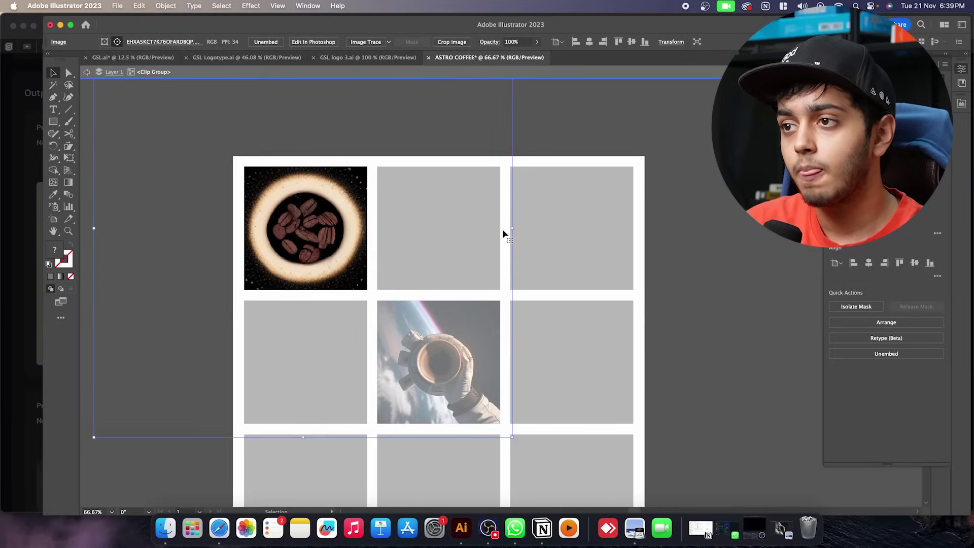
{"action": "left_click_drag", "start_coordinate": [512, 228], "coordinate": [462, 232]}
{"action": "left_click_drag", "start_coordinate": [329, 225], "coordinate": [382, 272]}
{"action": "left_click", "coordinate": [697, 255]}
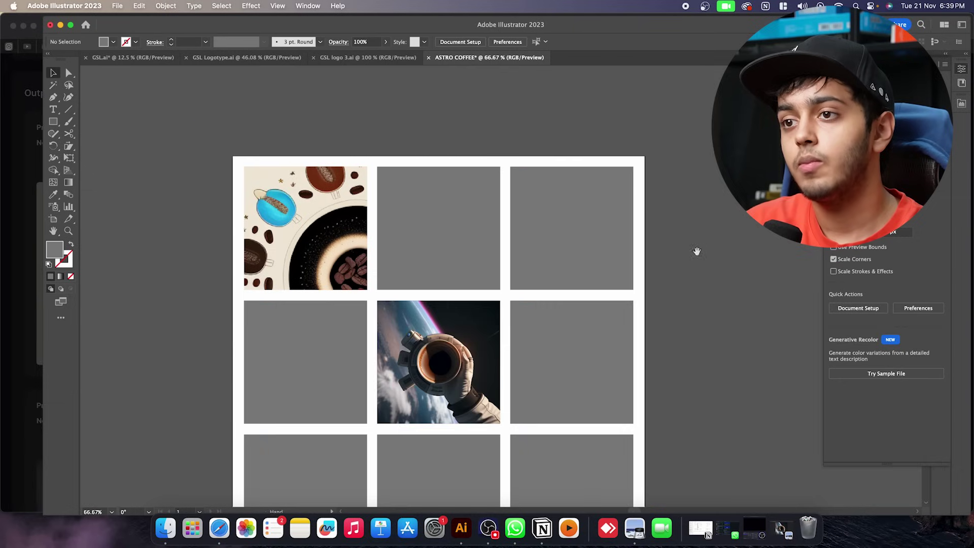
{"action": "scroll", "coordinate": [685, 242], "scroll_direction": "down", "scroll_amount": 4}
{"action": "scroll", "coordinate": [645, 219], "scroll_direction": "up", "scroll_amount": 3}
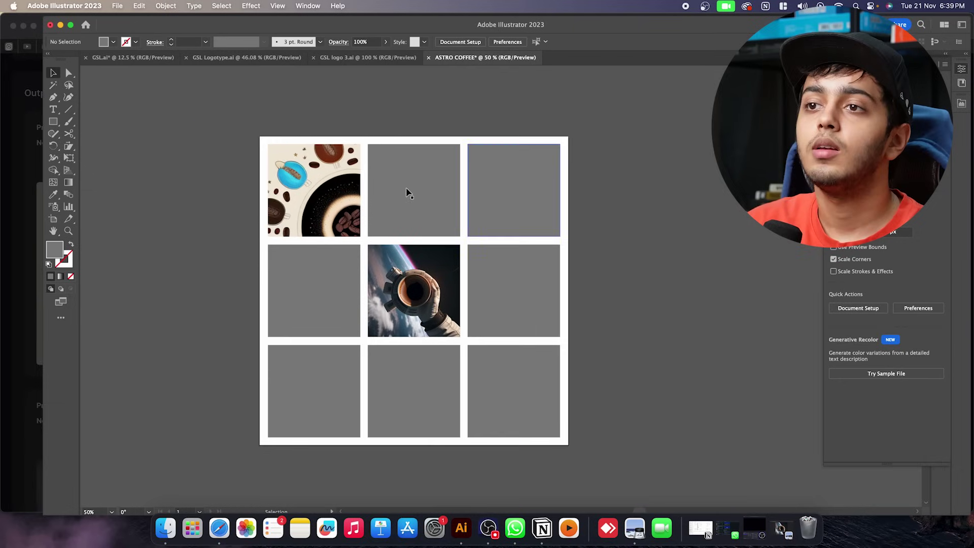
Inside the upper-left clip group, shift the image so the bowl sits in the lower-left corner, then exit the group
{"action": "double_click", "coordinate": [333, 182]}
{"action": "left_click_drag", "start_coordinate": [333, 182], "coordinate": [294, 198]}
{"action": "double_click", "coordinate": [677, 236]}
{"action": "scroll", "coordinate": [613, 220], "scroll_direction": "down", "scroll_amount": 2}
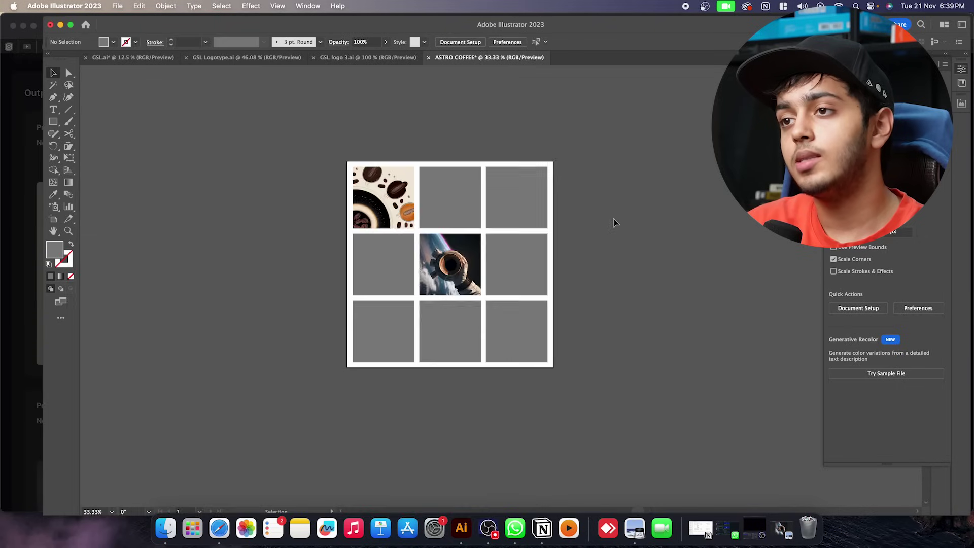
Move the clipped coffee bean image into the upper-right grid square, leaving a plain gray square in the upper-left position
{"action": "scroll", "coordinate": [615, 223], "scroll_direction": "up", "scroll_amount": 3}
{"action": "scroll", "coordinate": [587, 209], "scroll_direction": "down", "scroll_amount": 2}
{"action": "left_click", "coordinate": [287, 198]}
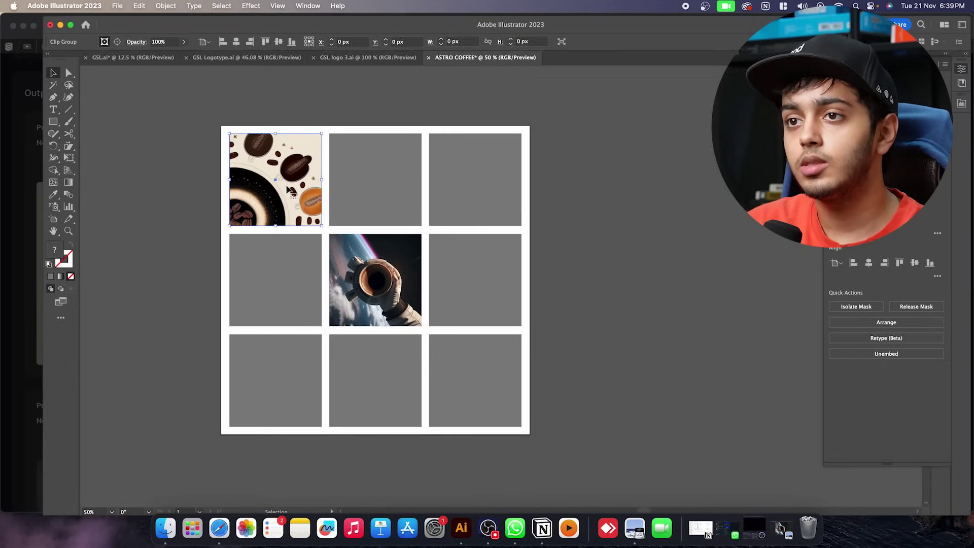
{"action": "mouse_move", "coordinate": [286, 198]}
{"action": "left_mouse_down"}
{"action": "mouse_move", "coordinate": [495, 202]}
{"action": "mouse_move", "coordinate": [299, 192]}
{"action": "left_mouse_up"}
{"action": "left_click", "coordinate": [611, 203]}
{"action": "scroll", "coordinate": [613, 204], "scroll_direction": "left", "scroll_amount": 1}
{"action": "scroll", "coordinate": [619, 203], "scroll_direction": "up", "scroll_amount": 1}
{"action": "scroll", "coordinate": [612, 201], "scroll_direction": "down", "scroll_amount": 1}
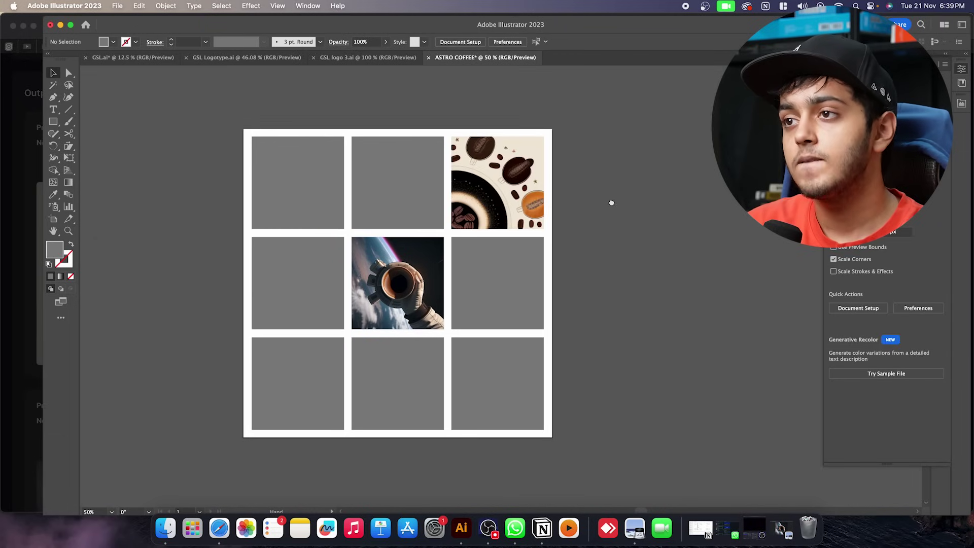
{"action": "scroll", "coordinate": [583, 188], "scroll_direction": "up", "scroll_amount": 1}
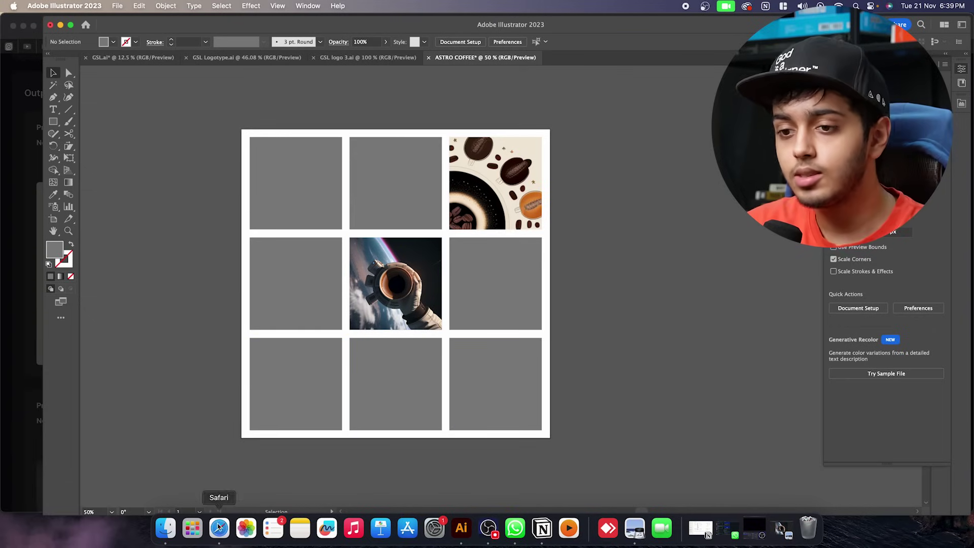
Switch to Supermachine in Safari and replace the image prompt with "jupiter in a coffee cup shape"
{"action": "left_click", "coordinate": [219, 527]}
{"action": "left_click", "coordinate": [198, 261]}
{"action": "scroll", "coordinate": [455, 337], "scroll_direction": "up", "scroll_amount": 5}
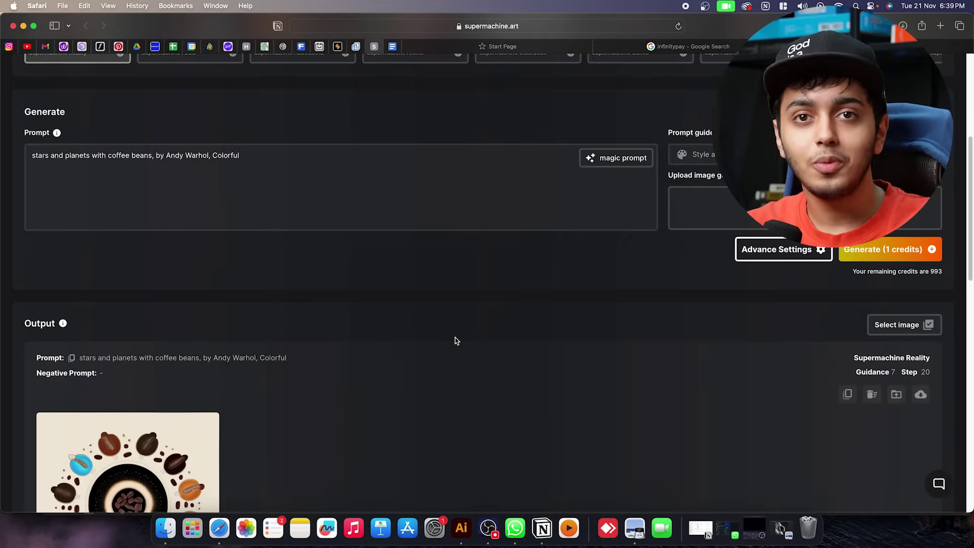
{"action": "left_click", "coordinate": [298, 163]}
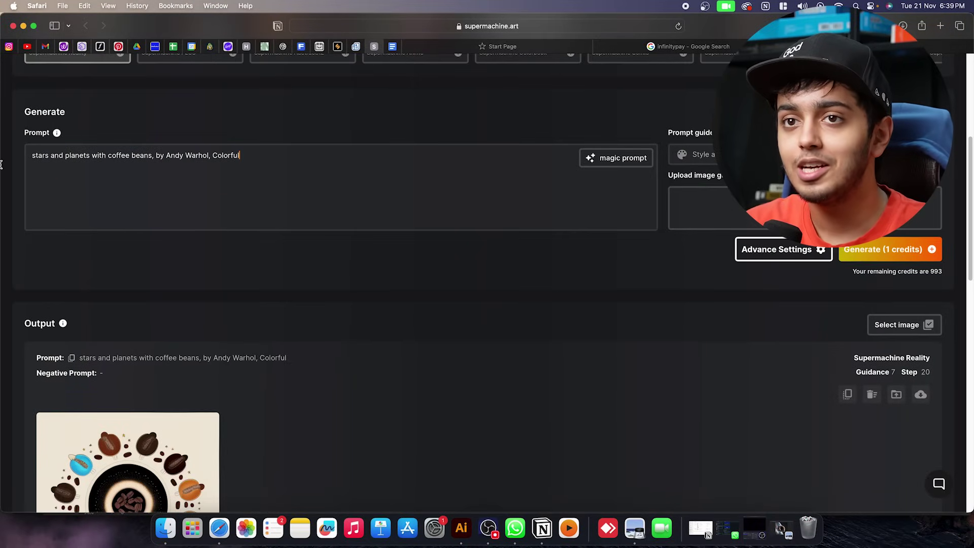
{"action": "left_click_drag", "start_coordinate": [257, 173], "coordinate": [53, 148]}
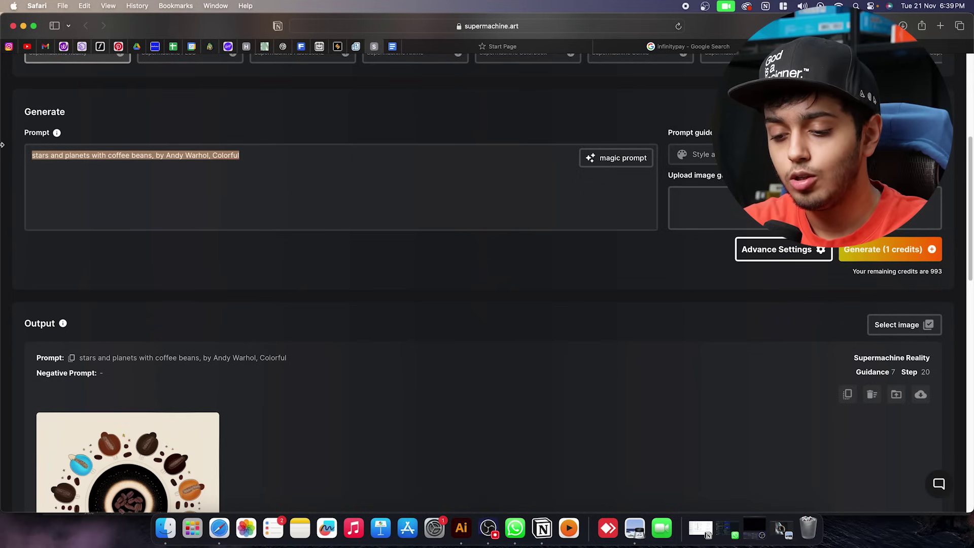
{"action": "type", "text": "jupiter in a coffee"}
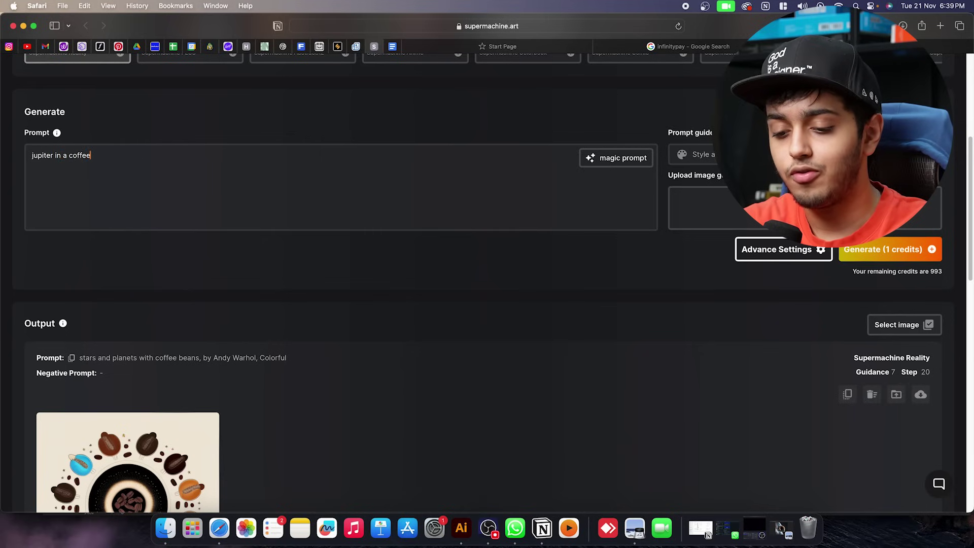
{"action": "type", "text": "cup sha"}
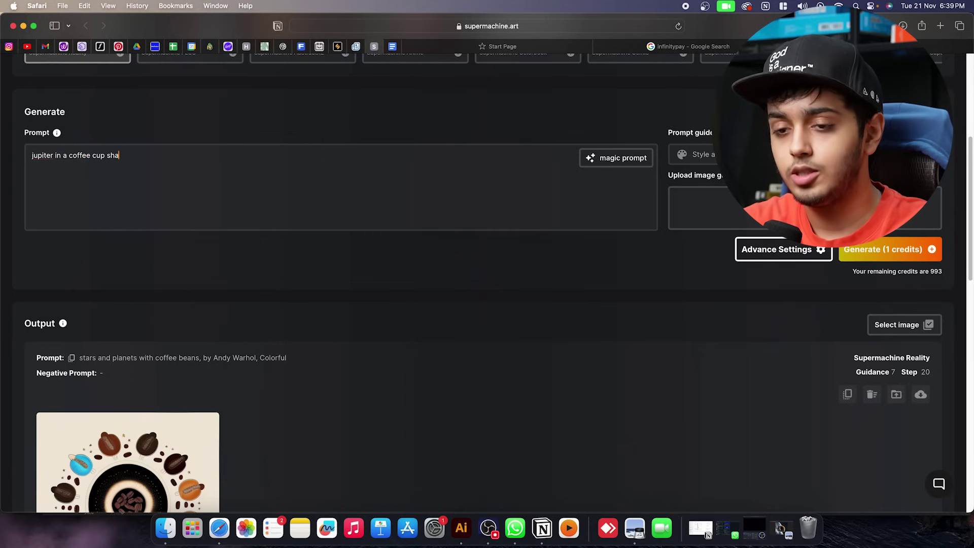
{"action": "type", "text": "pe"}
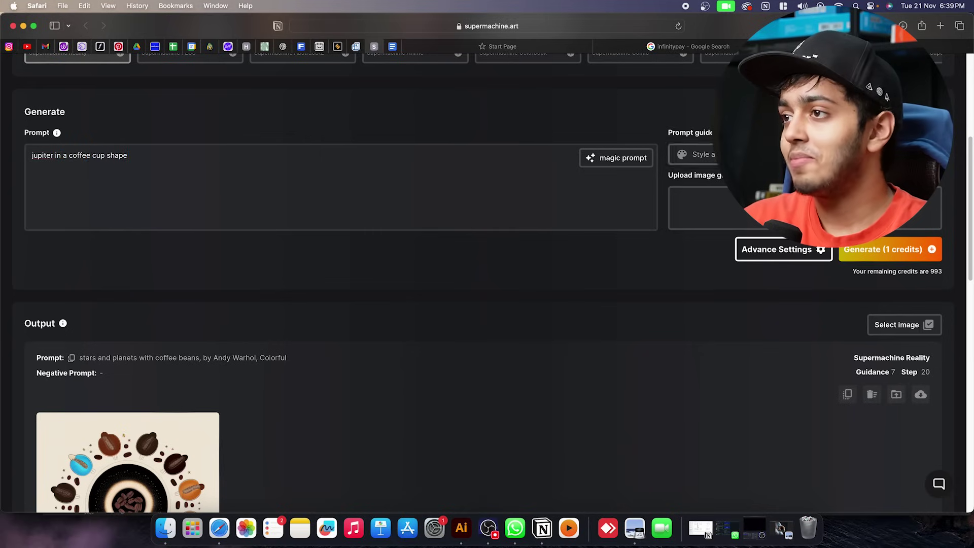
Add the Beautiful Lighting color style and the Aerial View camera style to the Jupiter prompt
{"action": "left_click", "coordinate": [694, 154]}
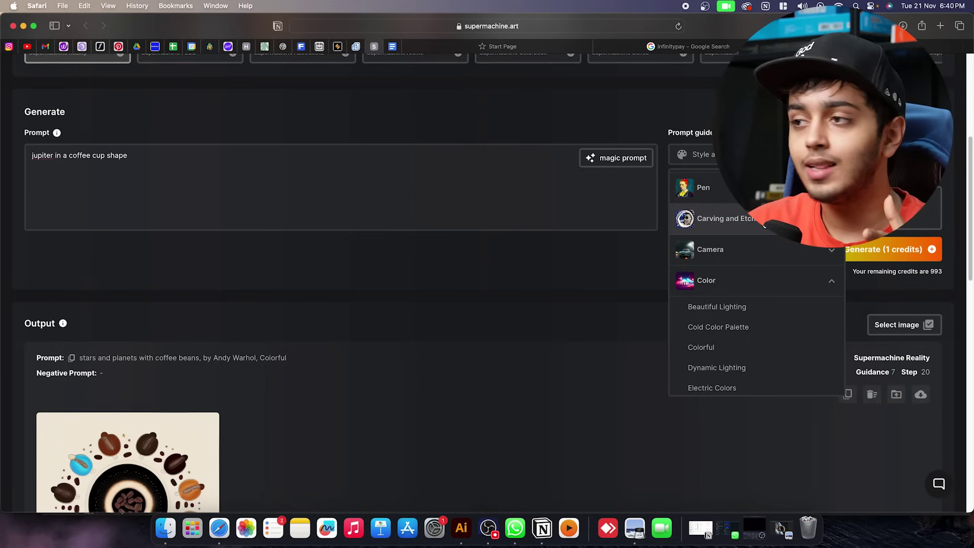
{"action": "left_click", "coordinate": [765, 312]}
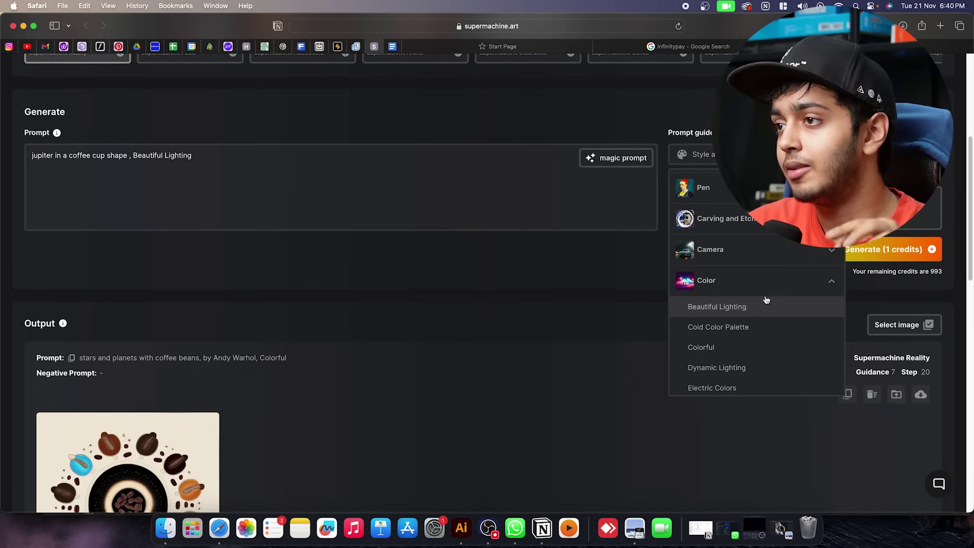
{"action": "left_click", "coordinate": [772, 248]}
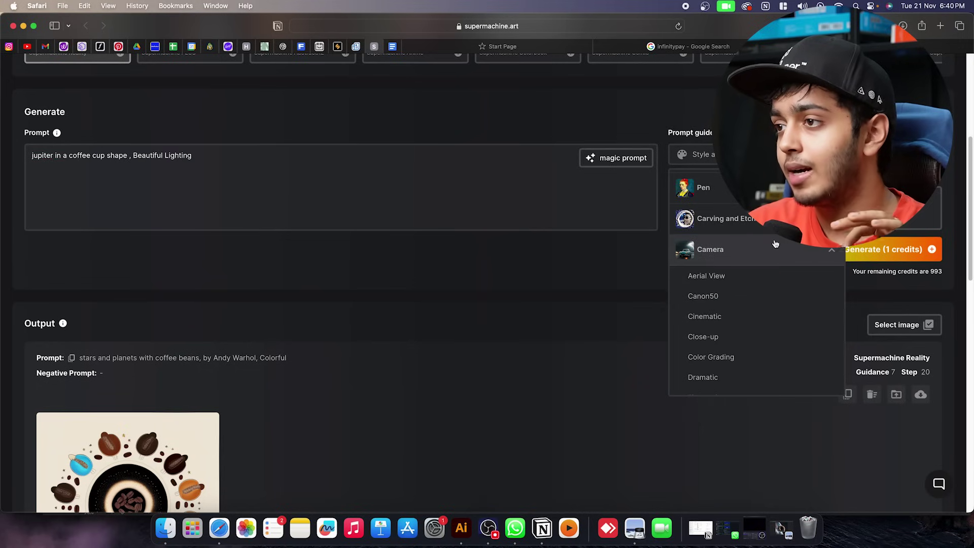
{"action": "left_click", "coordinate": [770, 276]}
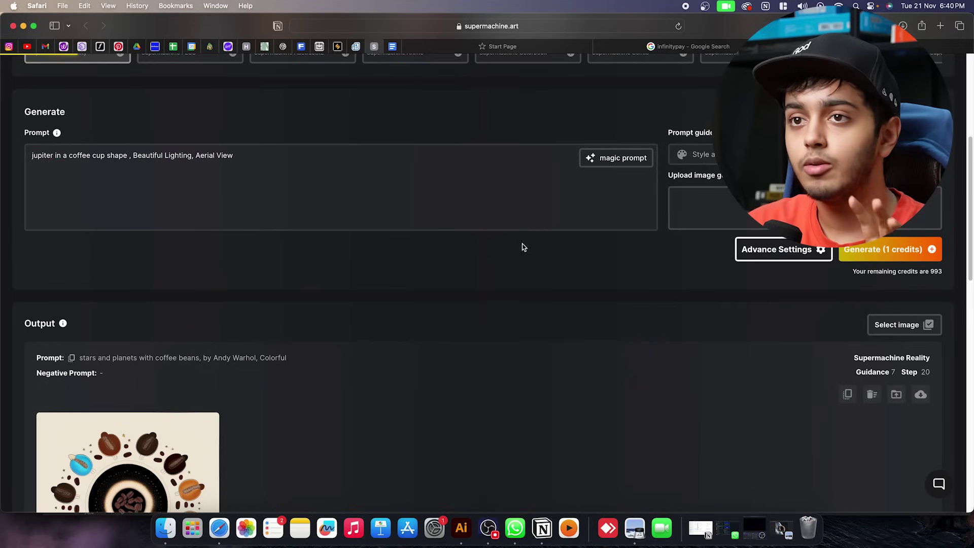
Generate the Jupiter coffee cup image and view the result enlarged
{"action": "key", "text": "Return"}
{"action": "scroll", "coordinate": [500, 244], "scroll_direction": "down", "scroll_amount": 5}
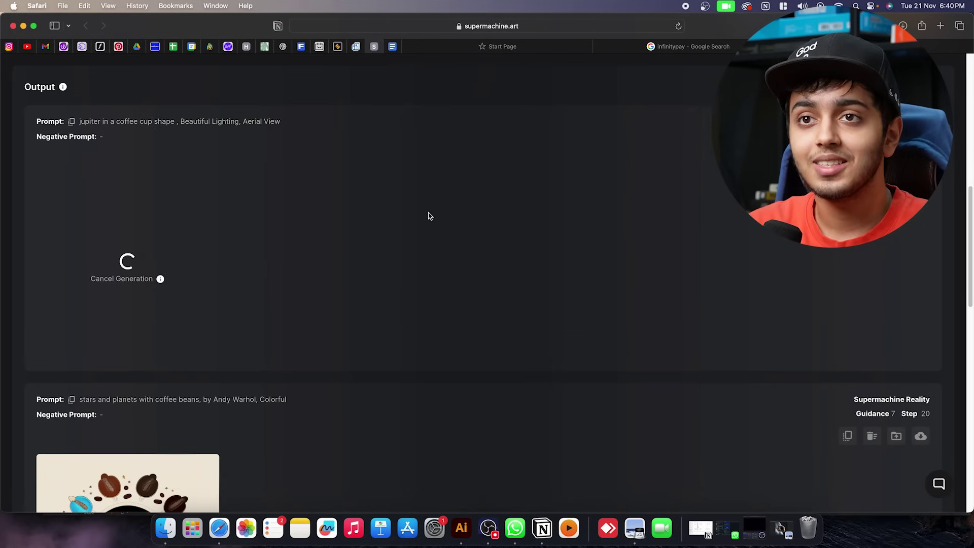
{"action": "left_click", "coordinate": [99, 342]}
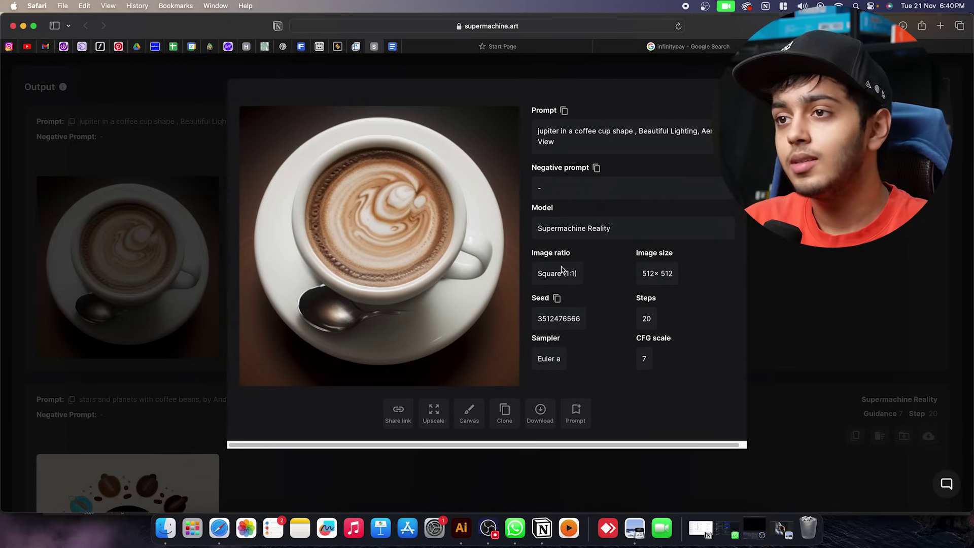
{"action": "key", "text": "Escape"}
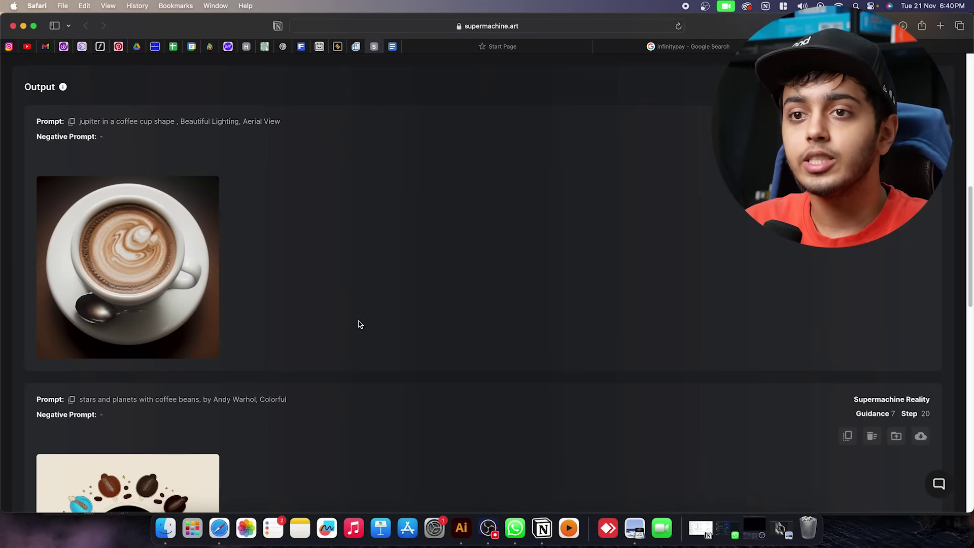
Replace the Jupiter prompt with "model holding a coffee mug"
{"action": "scroll", "coordinate": [361, 323], "scroll_direction": "up", "scroll_amount": 5}
{"action": "scroll", "coordinate": [267, 327], "scroll_direction": "up", "scroll_amount": 6}
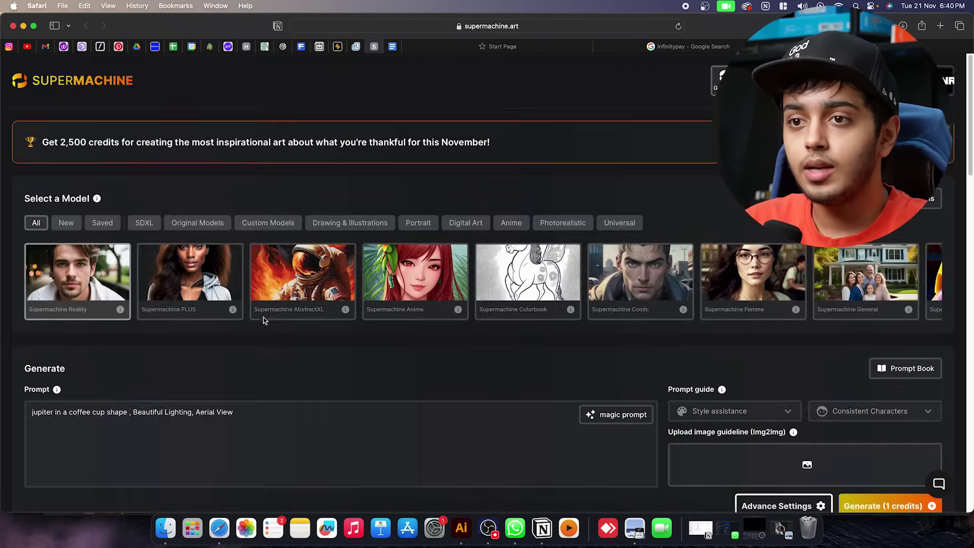
{"action": "scroll", "coordinate": [261, 330], "scroll_direction": "down", "scroll_amount": 2}
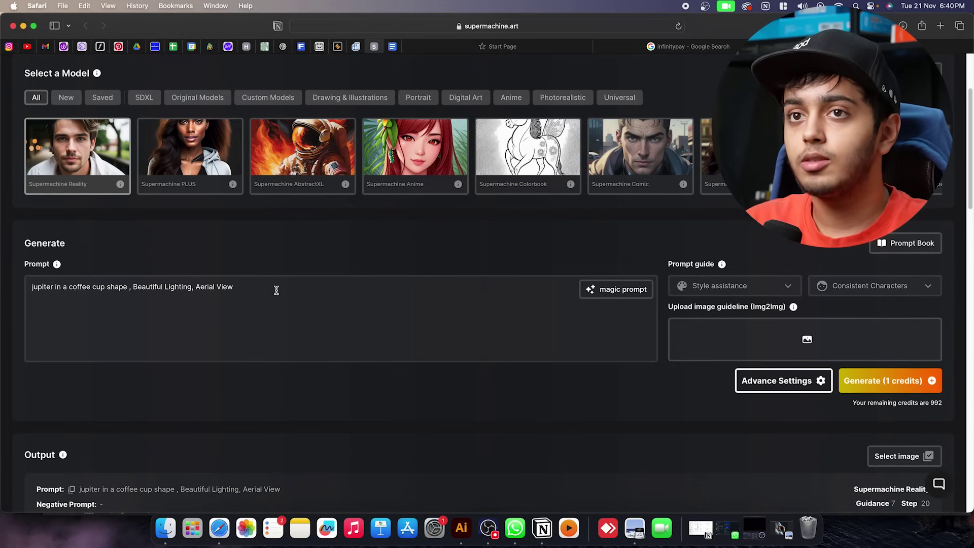
{"action": "left_click_drag", "start_coordinate": [261, 287], "coordinate": [66, 280]}
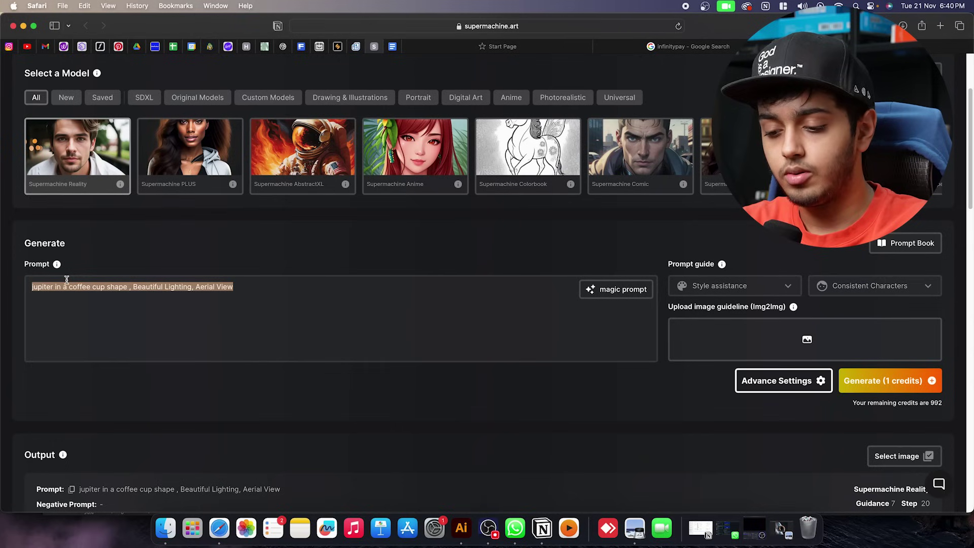
{"action": "type", "text": "model holding a cof"}
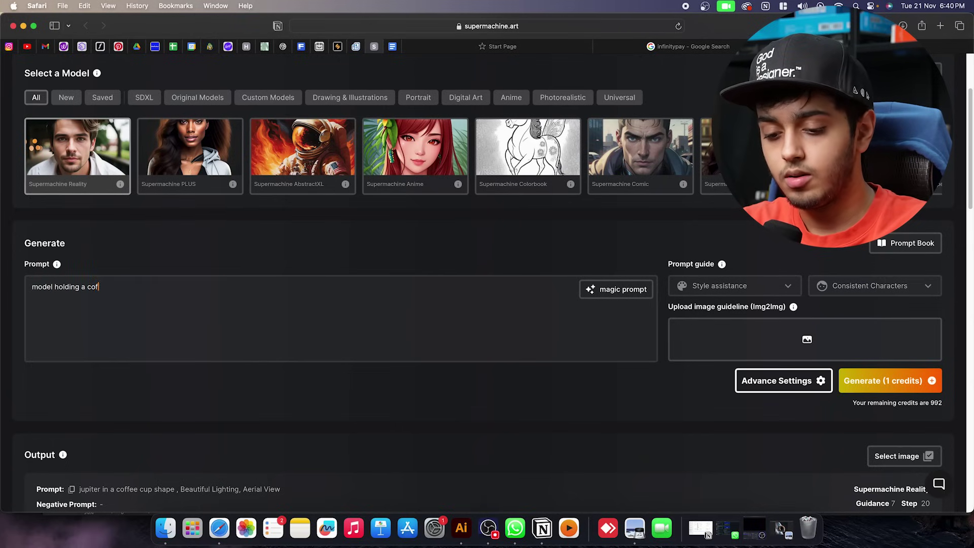
{"action": "type", "text": "fee "}
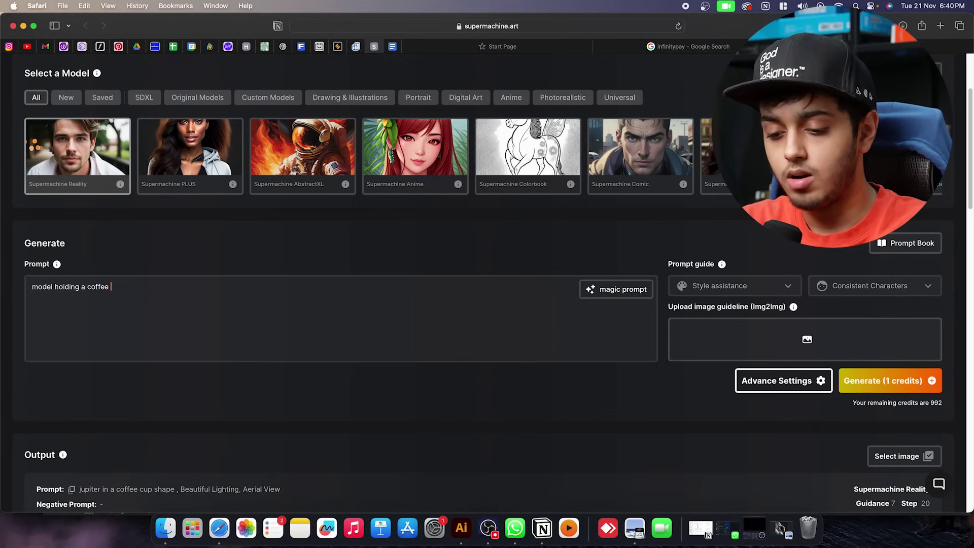
{"action": "type", "text": "mug"}
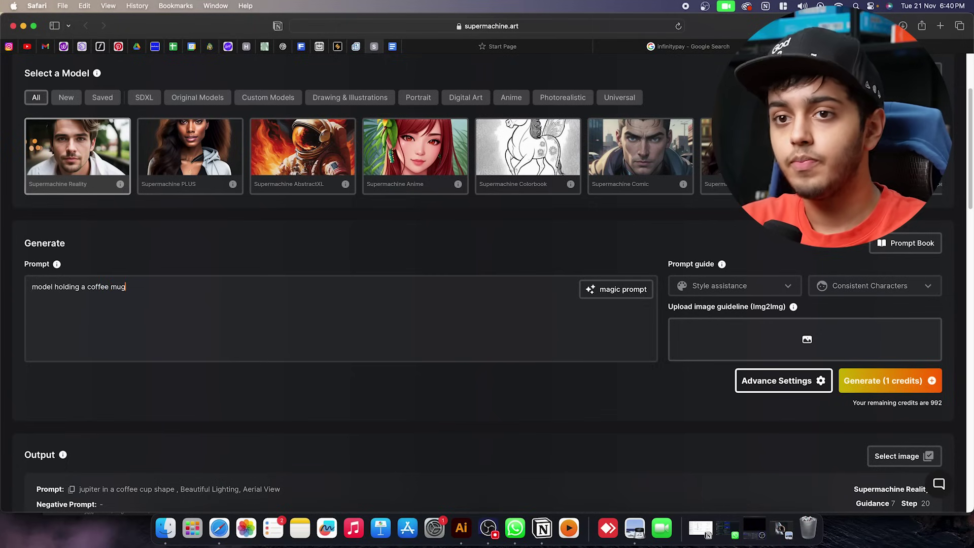
Filter the consistent characters to Young Adult and add the f10na0 character to the coffee mug prompt
{"action": "left_click", "coordinate": [870, 294]}
{"action": "scroll", "coordinate": [911, 343], "scroll_direction": "down", "scroll_amount": 1}
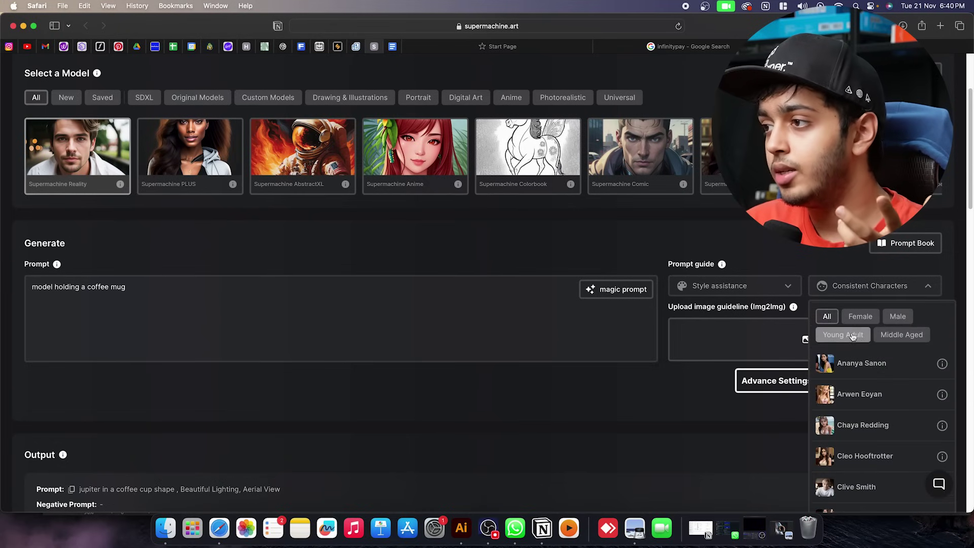
{"action": "left_click", "coordinate": [852, 335]}
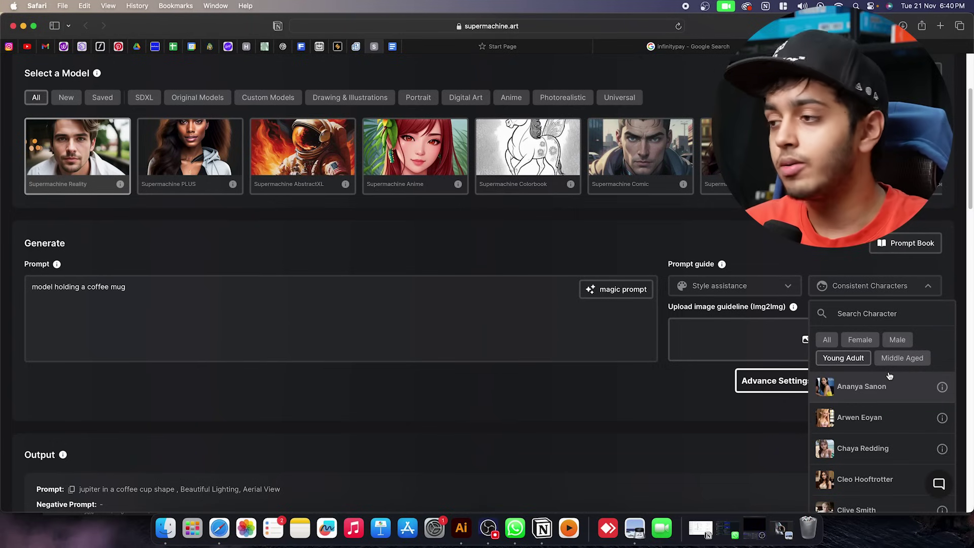
{"action": "scroll", "coordinate": [890, 385], "scroll_direction": "down", "scroll_amount": 2}
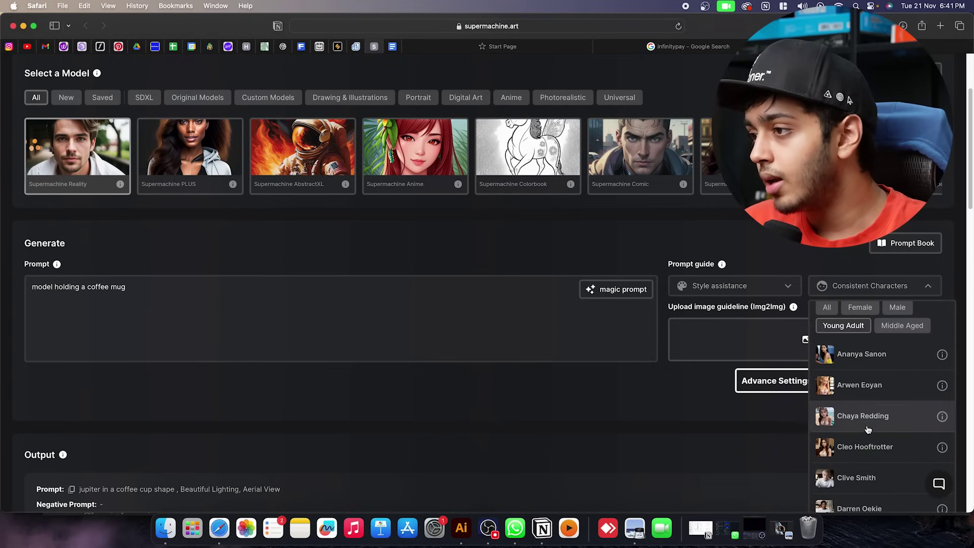
{"action": "scroll", "coordinate": [869, 461], "scroll_direction": "down", "scroll_amount": 5}
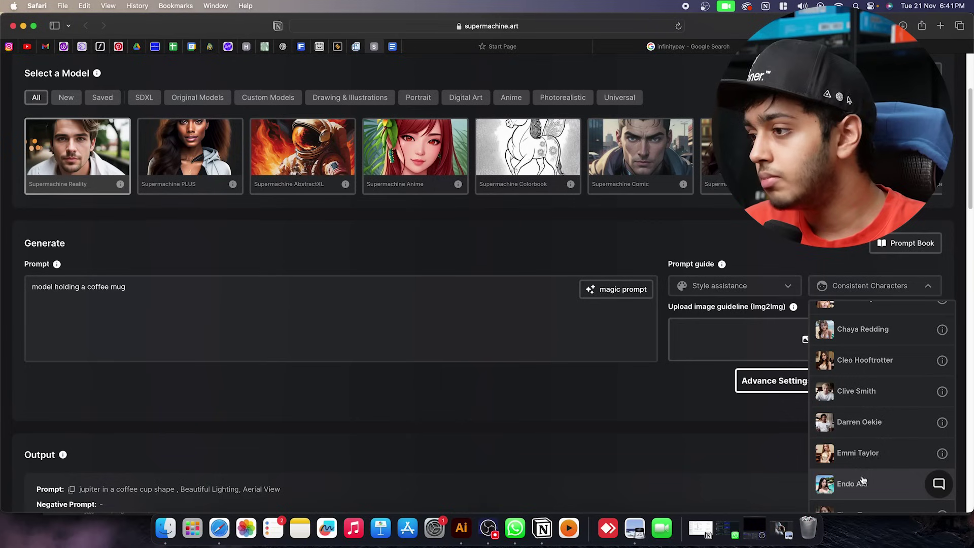
{"action": "scroll", "coordinate": [867, 462], "scroll_direction": "down", "scroll_amount": 3}
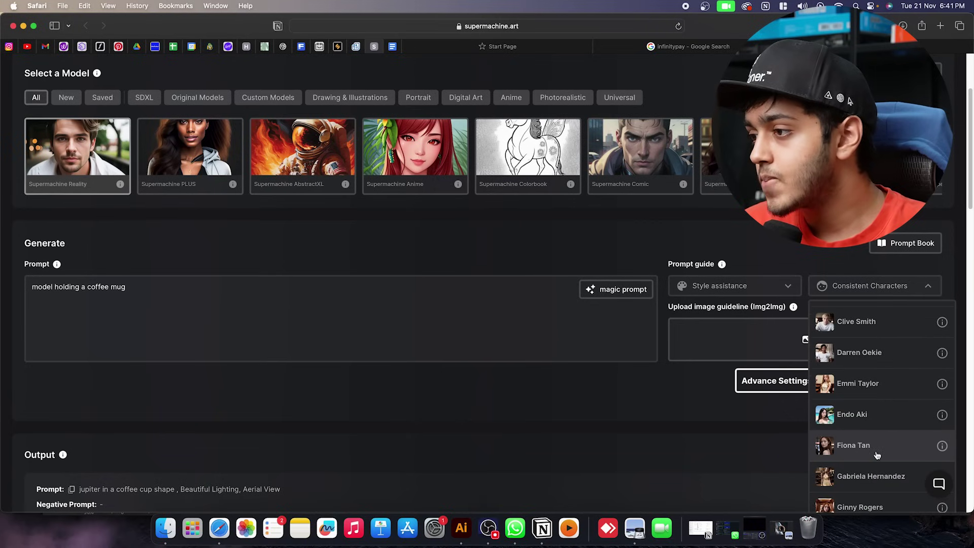
{"action": "scroll", "coordinate": [877, 455], "scroll_direction": "down", "scroll_amount": 1}
{"action": "left_click", "coordinate": [876, 436]}
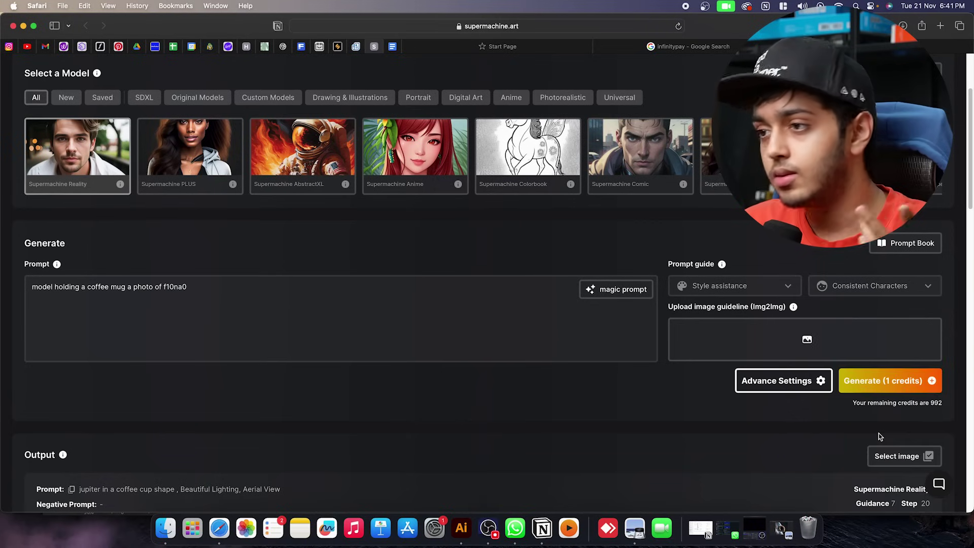
Add the Portrait and Photoshoot camera styles to the coffee mug prompt and generate the image
{"action": "left_click", "coordinate": [720, 291]}
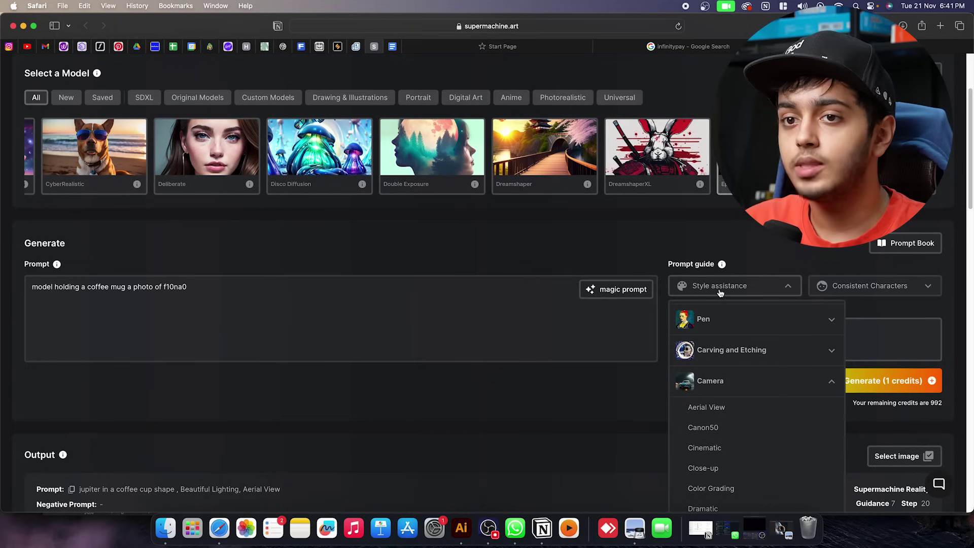
{"action": "scroll", "coordinate": [730, 410], "scroll_direction": "up", "scroll_amount": 5}
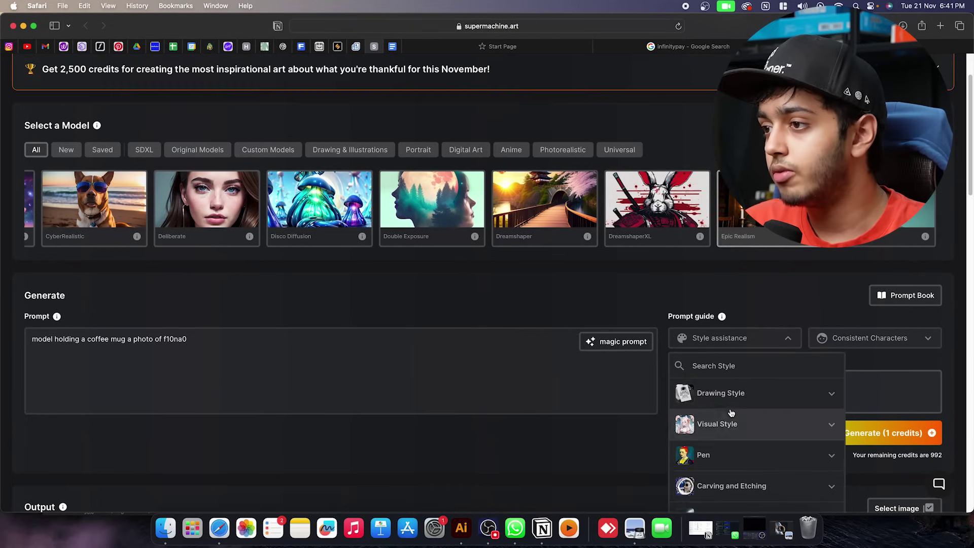
{"action": "scroll", "coordinate": [740, 412], "scroll_direction": "down", "scroll_amount": 10}
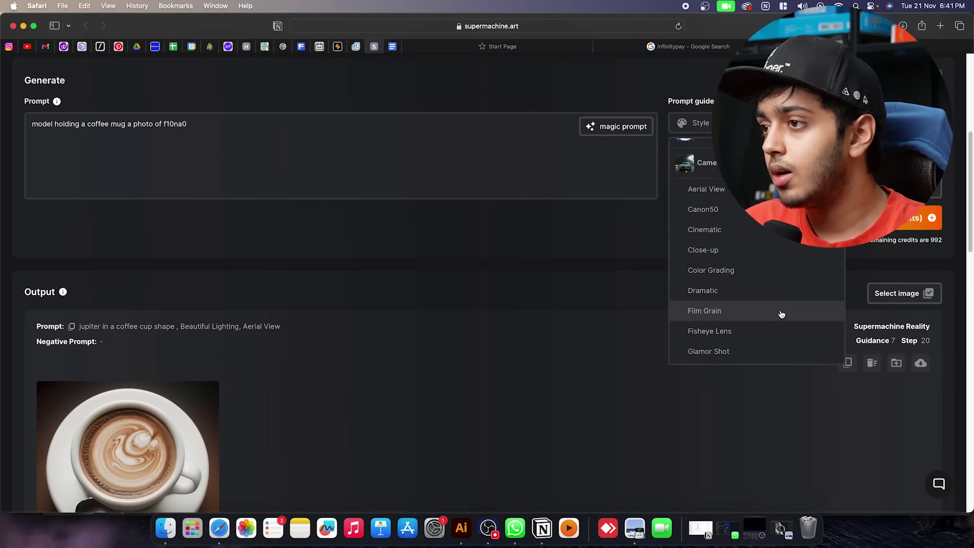
{"action": "scroll", "coordinate": [780, 312], "scroll_direction": "up", "scroll_amount": 6}
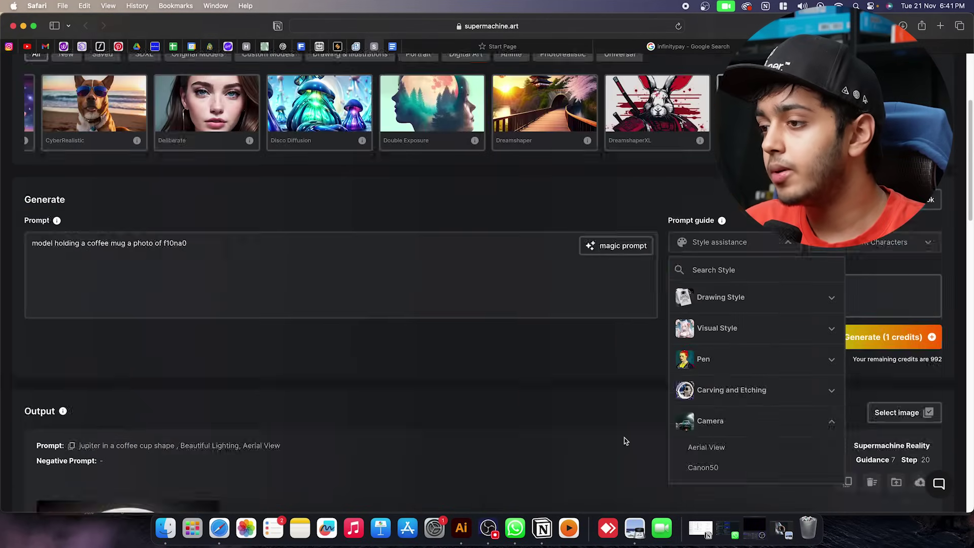
{"action": "scroll", "coordinate": [625, 441], "scroll_direction": "down", "scroll_amount": 3}
{"action": "scroll", "coordinate": [751, 264], "scroll_direction": "down", "scroll_amount": 4}
{"action": "scroll", "coordinate": [741, 270], "scroll_direction": "down", "scroll_amount": 3}
{"action": "scroll", "coordinate": [712, 315], "scroll_direction": "down", "scroll_amount": 5}
{"action": "left_click", "coordinate": [713, 276]}
{"action": "left_click", "coordinate": [681, 253]}
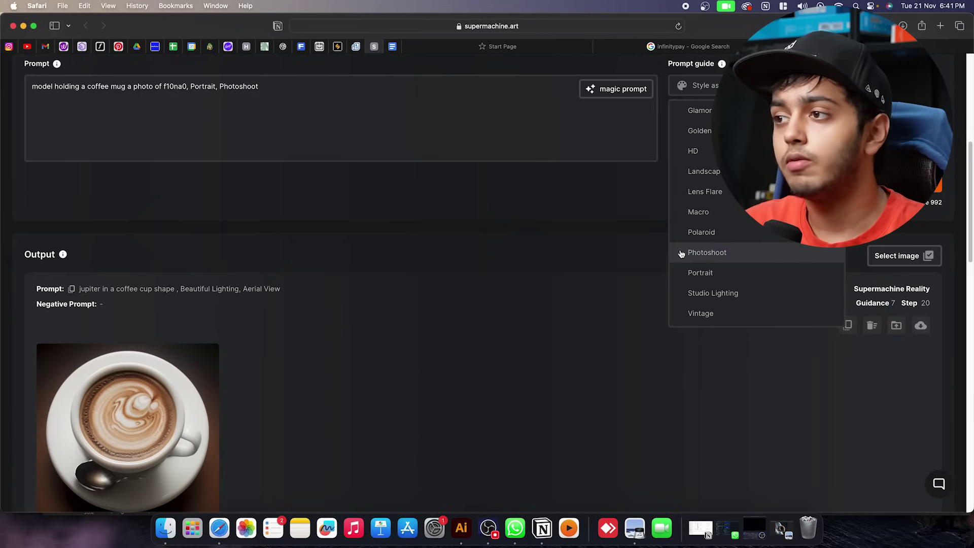
{"action": "left_click", "coordinate": [572, 237]}
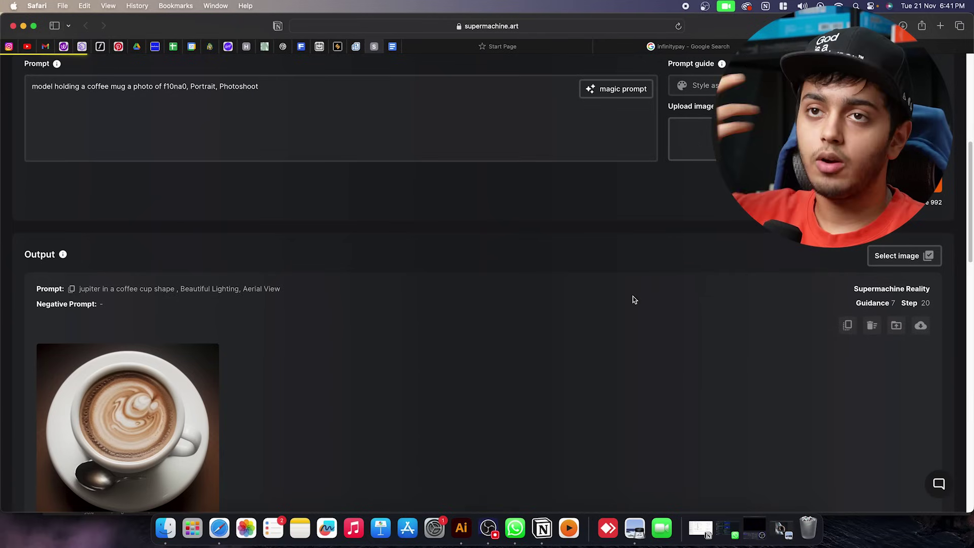
{"action": "key", "text": "super+Return"}
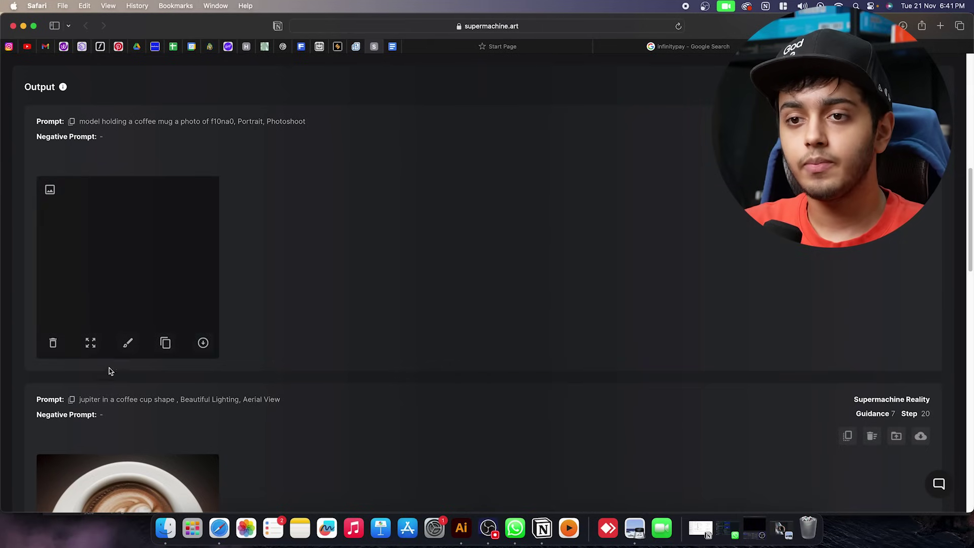
View the generated image of the model holding a coffee mug enlarged and download it
{"action": "left_click", "coordinate": [89, 343]}
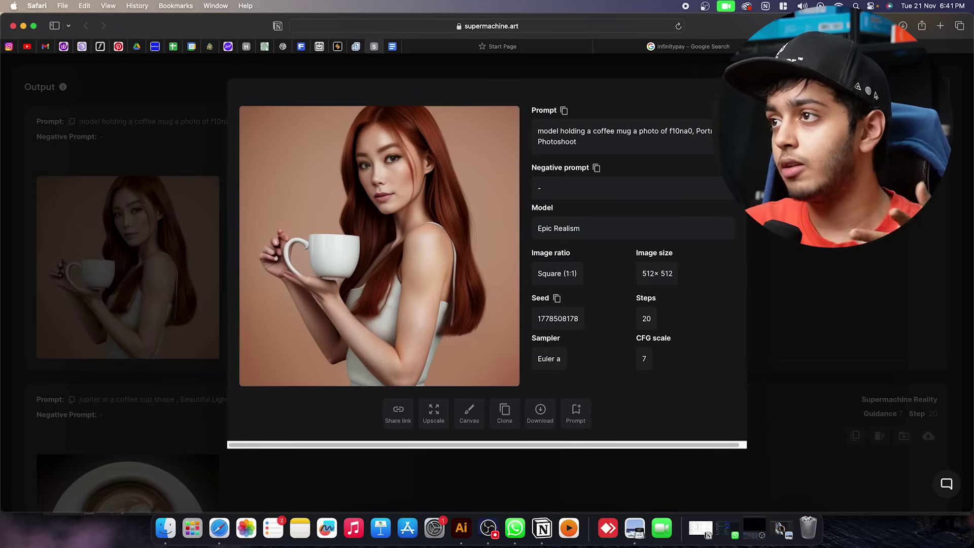
{"action": "key", "text": "Escape"}
{"action": "scroll", "coordinate": [646, 304], "scroll_direction": "up", "scroll_amount": 3}
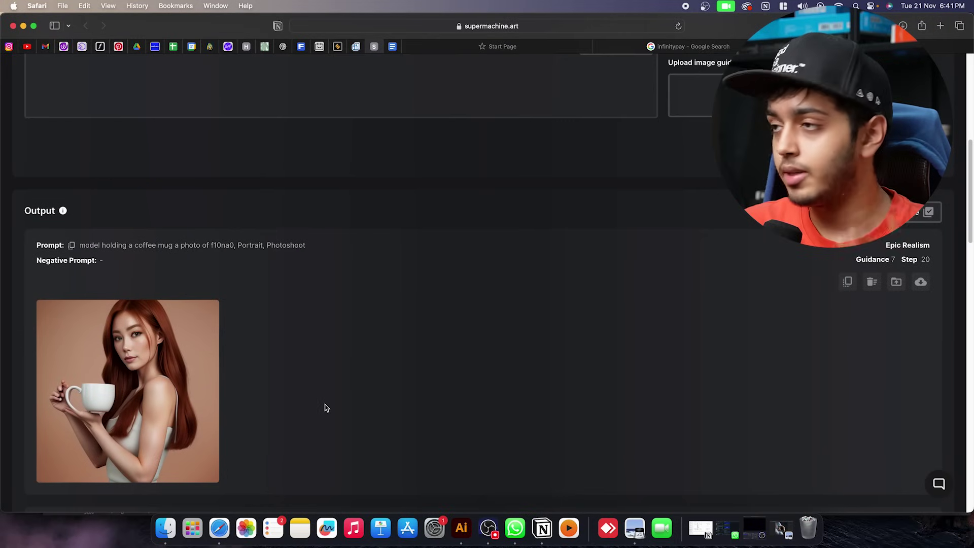
{"action": "scroll", "coordinate": [381, 389], "scroll_direction": "down", "scroll_amount": 3}
{"action": "mouse_move", "coordinate": [150, 355]}
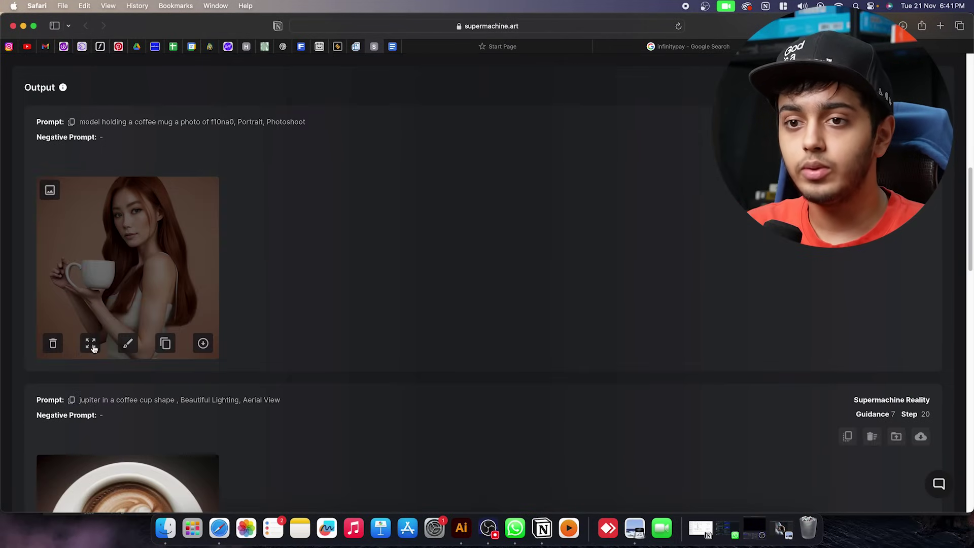
{"action": "left_click", "coordinate": [203, 344]}
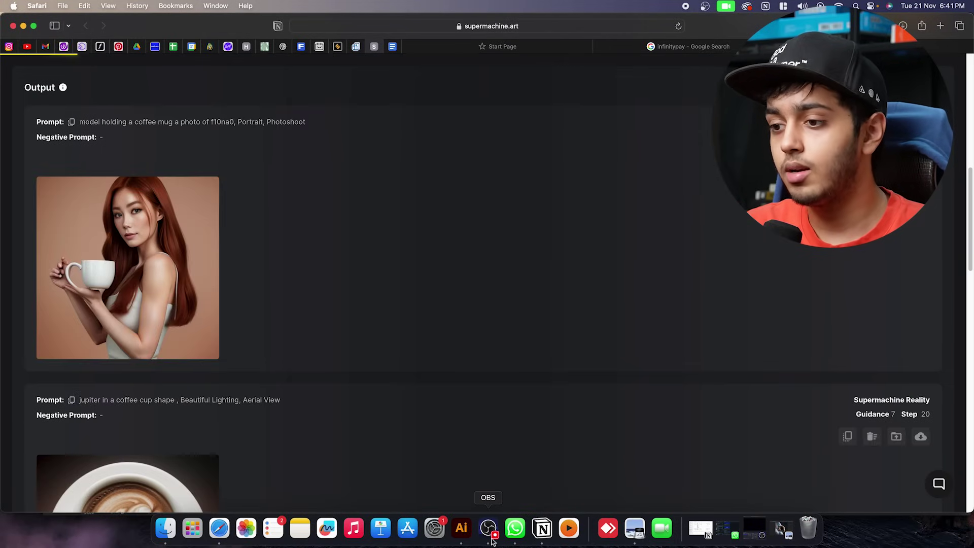
Switch to Illustrator and place the downloaded coffee mug model image over the ASTRO COFFEE grid
{"action": "left_click", "coordinate": [466, 534]}
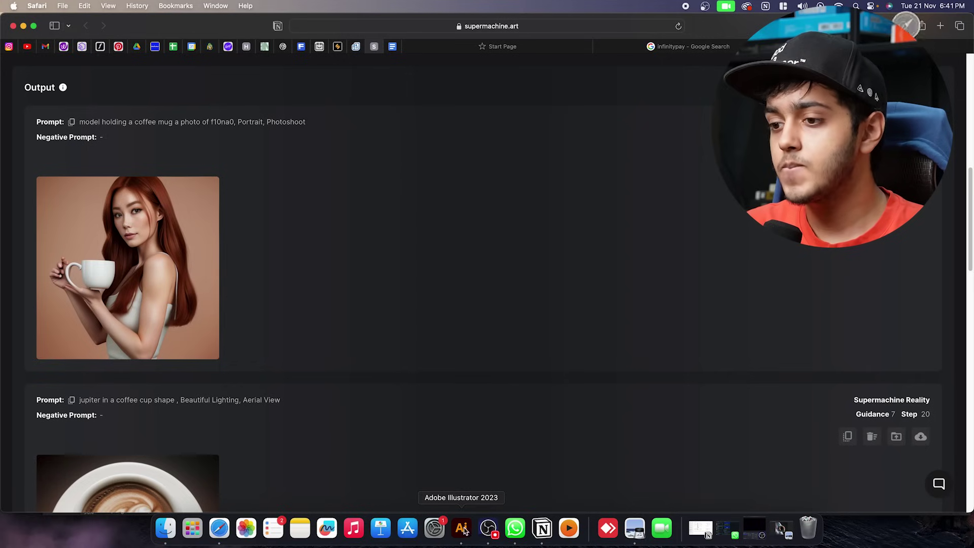
{"action": "left_click", "coordinate": [117, 6]}
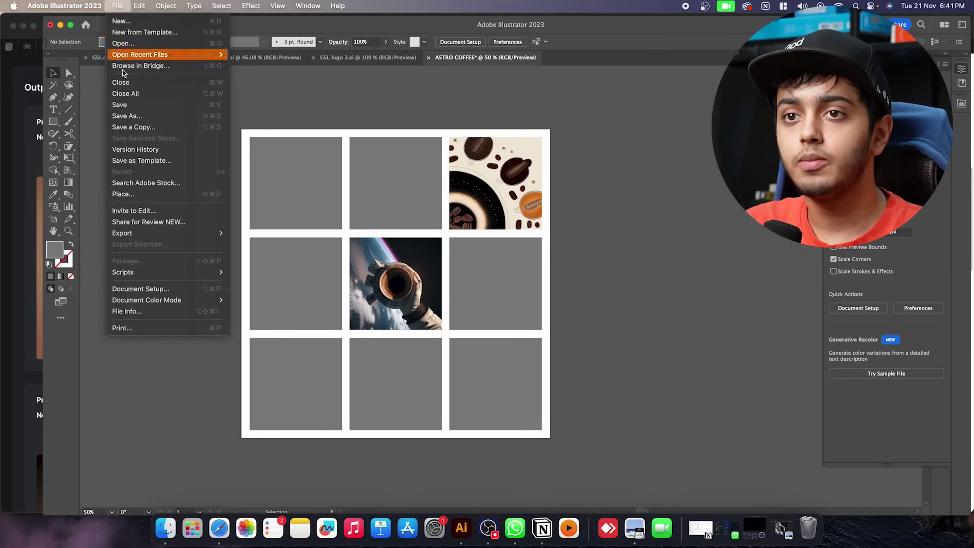
{"action": "left_click", "coordinate": [142, 193]}
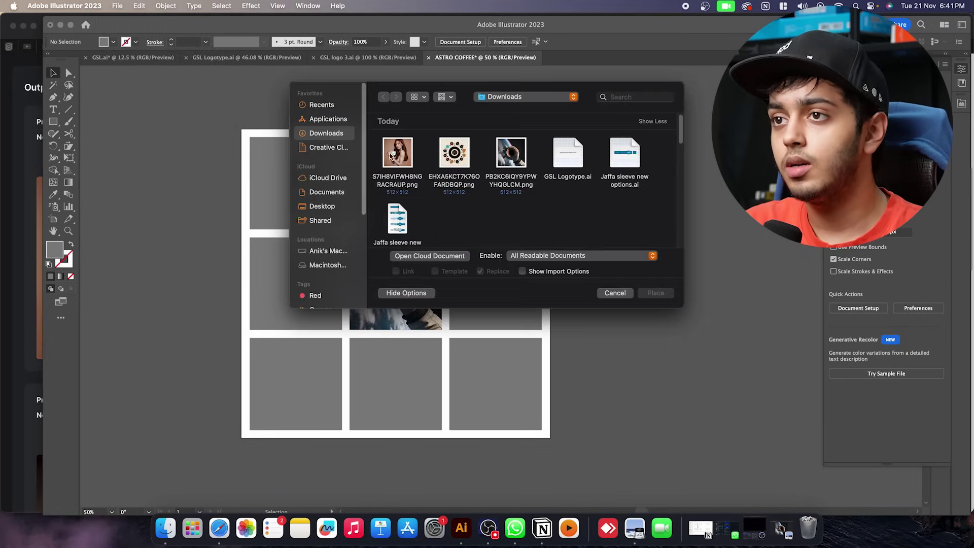
{"action": "double_click", "coordinate": [398, 154]}
{"action": "left_click_drag", "start_coordinate": [219, 168], "coordinate": [355, 339]}
{"action": "left_click_drag", "start_coordinate": [234, 184], "coordinate": [429, 380]}
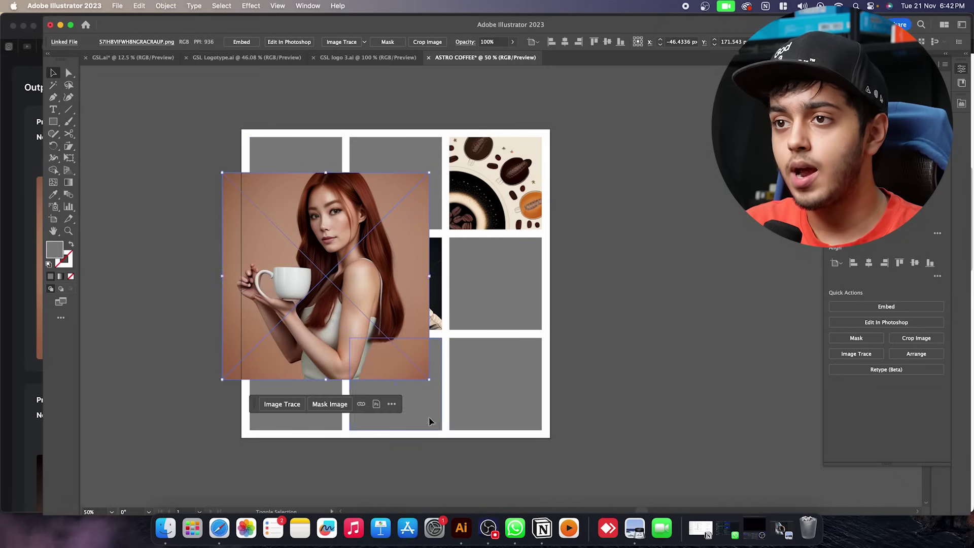
Embed the model image, move it over the bottom-left grid square and scale it to about 480 px wide
{"action": "scroll", "coordinate": [359, 260], "scroll_direction": "up", "scroll_amount": 4}
{"action": "scroll", "coordinate": [361, 218], "scroll_direction": "down", "scroll_amount": 2}
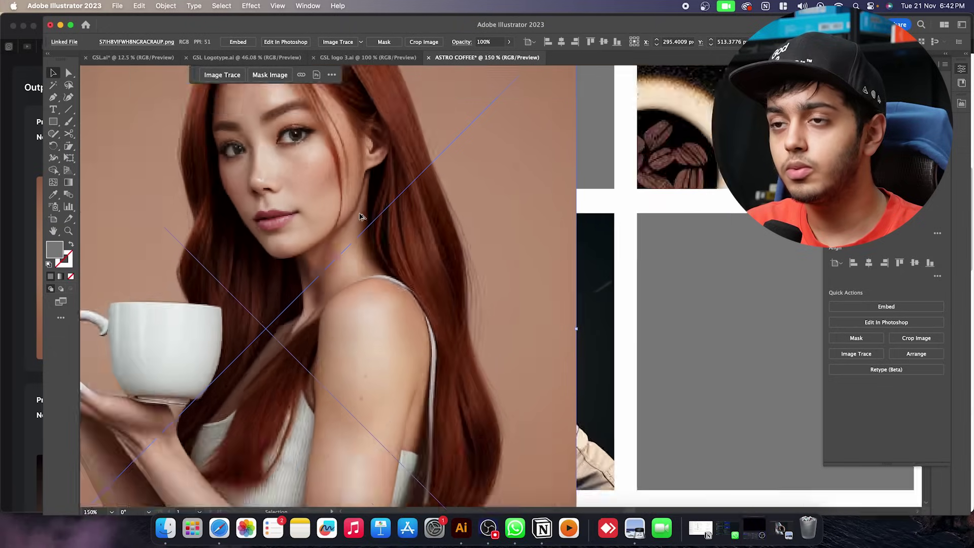
{"action": "left_click_drag", "start_coordinate": [503, 290], "coordinate": [319, 290]}
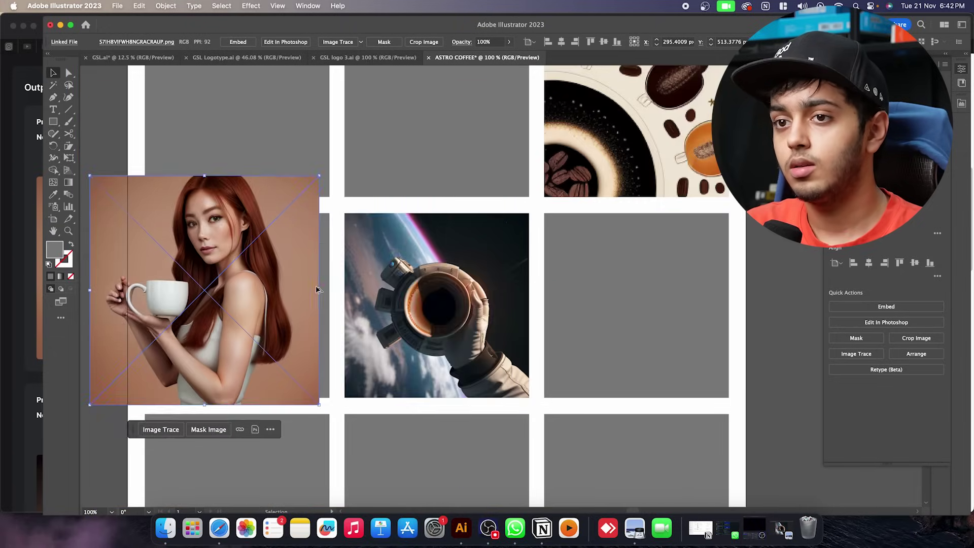
{"action": "scroll", "coordinate": [319, 289], "scroll_direction": "down", "scroll_amount": 2}
{"action": "left_click", "coordinate": [237, 42]}
{"action": "left_click_drag", "start_coordinate": [273, 311], "coordinate": [301, 431]}
{"action": "left_click_drag", "start_coordinate": [346, 464], "coordinate": [368, 487]}
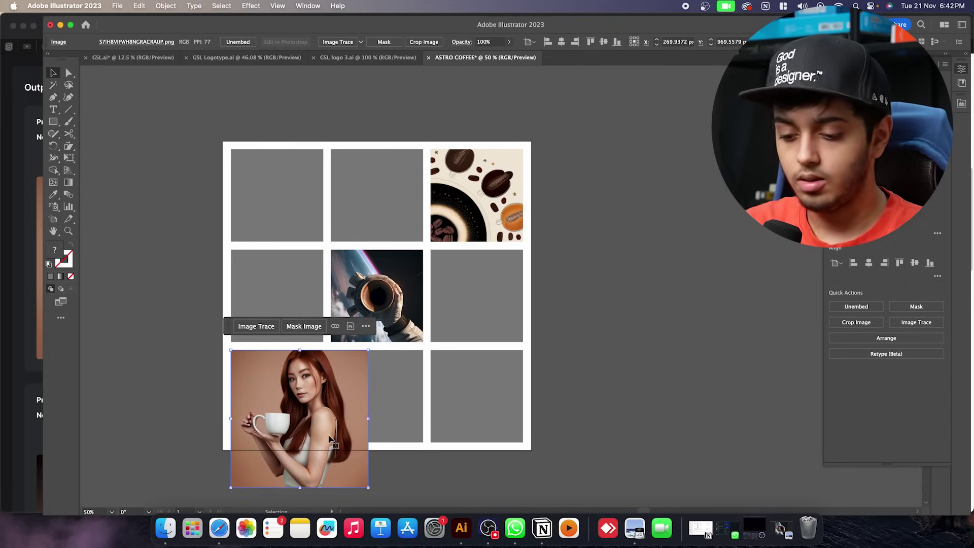
Send the model image behind the bottom-left square, clip it to that square and shift it left inside the mask
{"action": "key", "text": "super+bracketleft"}
{"action": "left_click", "coordinate": [313, 428], "text": "shift"}
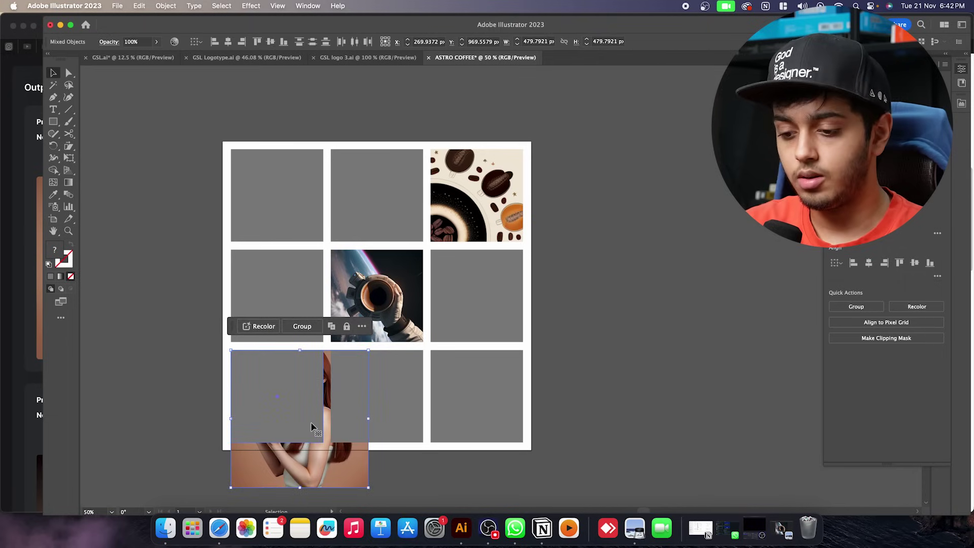
{"action": "key", "text": "super+7"}
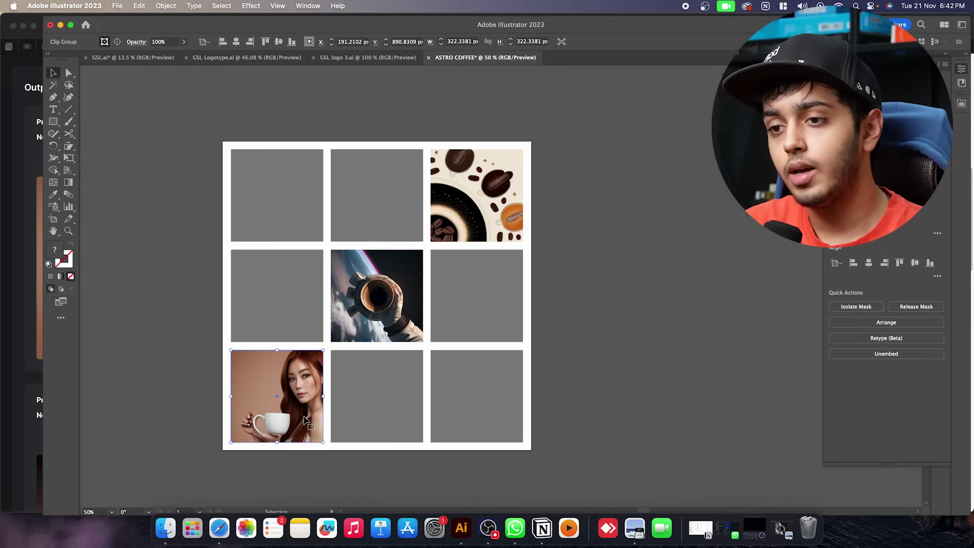
{"action": "double_click", "coordinate": [301, 415]}
{"action": "left_click_drag", "start_coordinate": [300, 414], "coordinate": [287, 413]}
{"action": "double_click", "coordinate": [197, 402]}
{"action": "scroll", "coordinate": [507, 431], "scroll_direction": "right", "scroll_amount": 1}
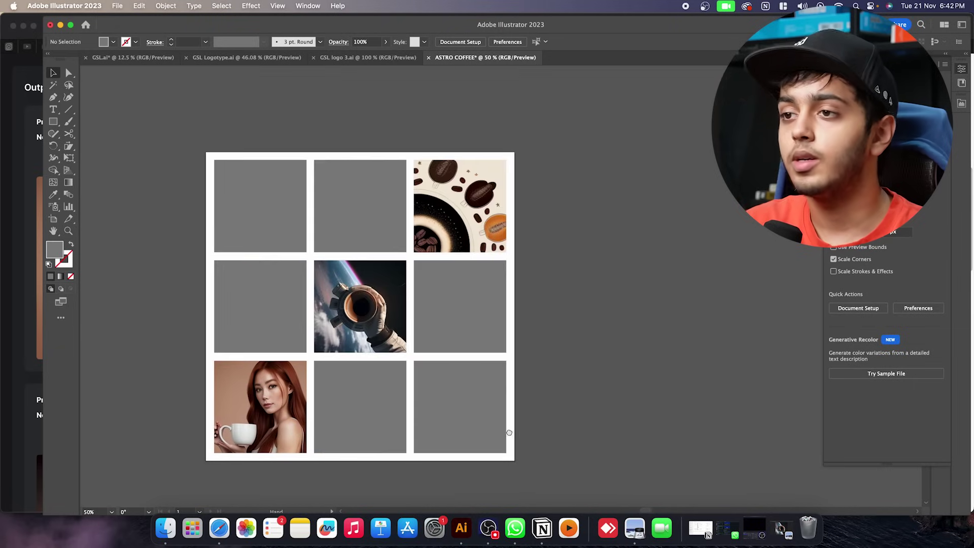
{"action": "scroll", "coordinate": [519, 361], "scroll_direction": "up", "scroll_amount": 1}
{"action": "scroll", "coordinate": [519, 361], "scroll_direction": "down", "scroll_amount": 1}
{"action": "left_click_drag", "start_coordinate": [565, 351], "coordinate": [659, 311]}
{"action": "scroll", "coordinate": [537, 301], "scroll_direction": "up", "scroll_amount": 1}
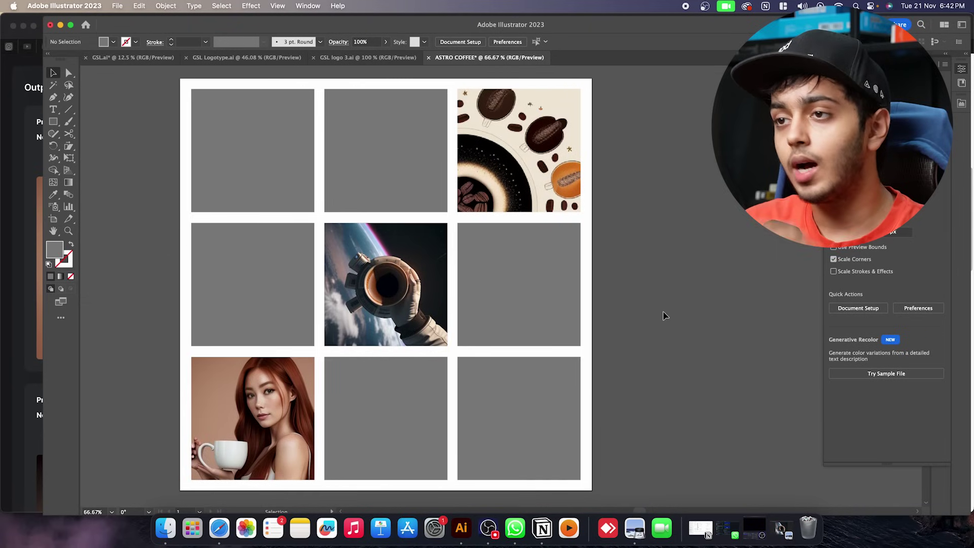
Return to Supermachine in Safari and replace the coffee mug prompt with "coffee packet in space"
{"action": "left_click", "coordinate": [61, 25]}
{"action": "scroll", "coordinate": [122, 218], "scroll_direction": "up", "scroll_amount": 8}
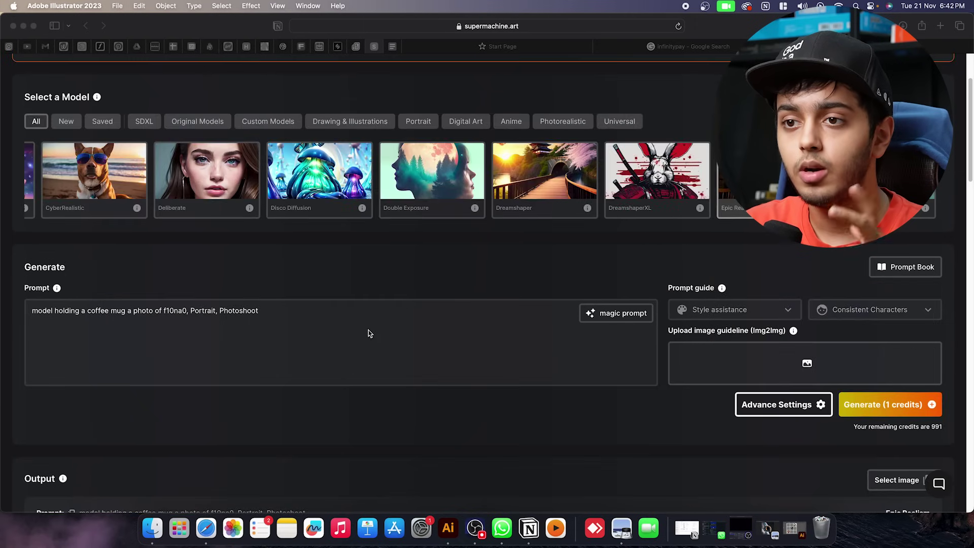
{"action": "triple_click", "coordinate": [257, 310]}
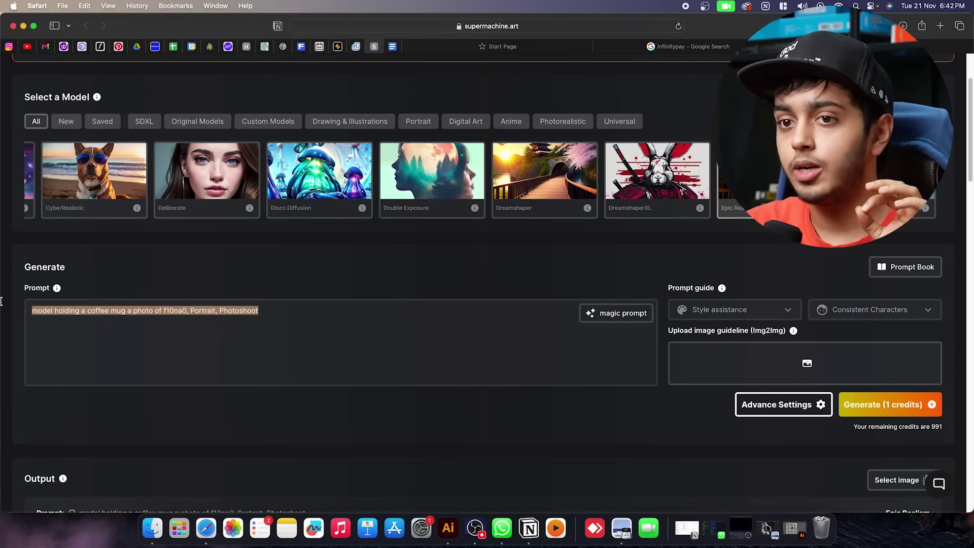
{"action": "scroll", "coordinate": [616, 197], "scroll_direction": "right", "scroll_amount": 5}
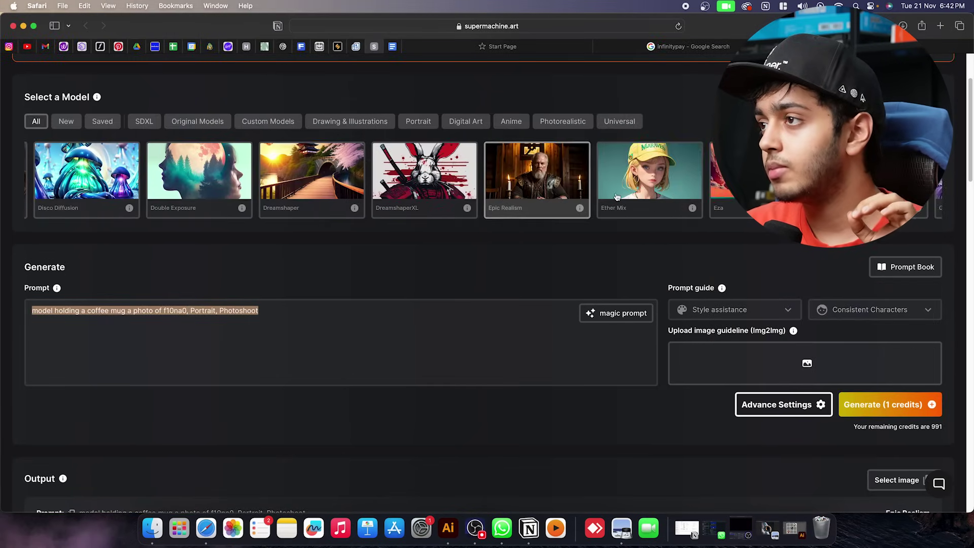
{"action": "scroll", "coordinate": [617, 196], "scroll_direction": "right", "scroll_amount": 5}
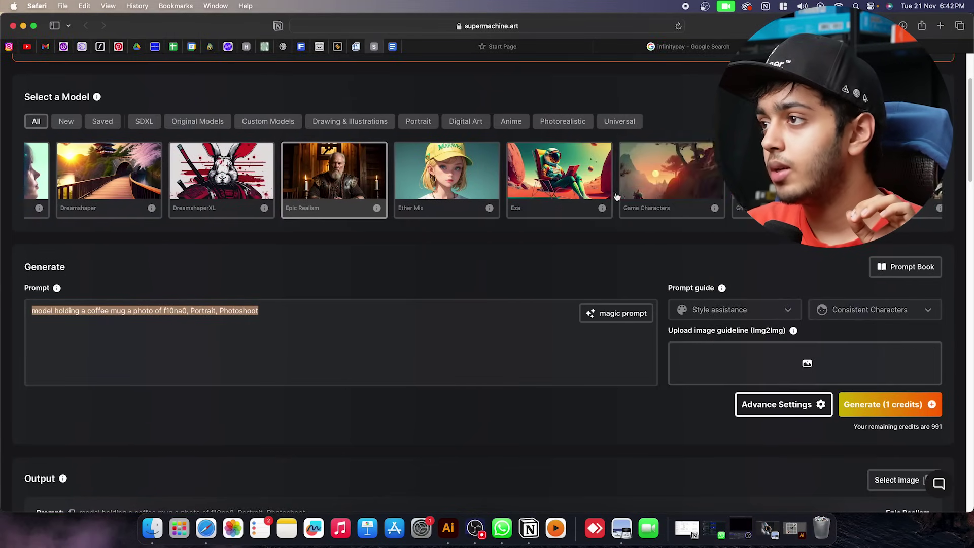
{"action": "left_click", "coordinate": [299, 318]}
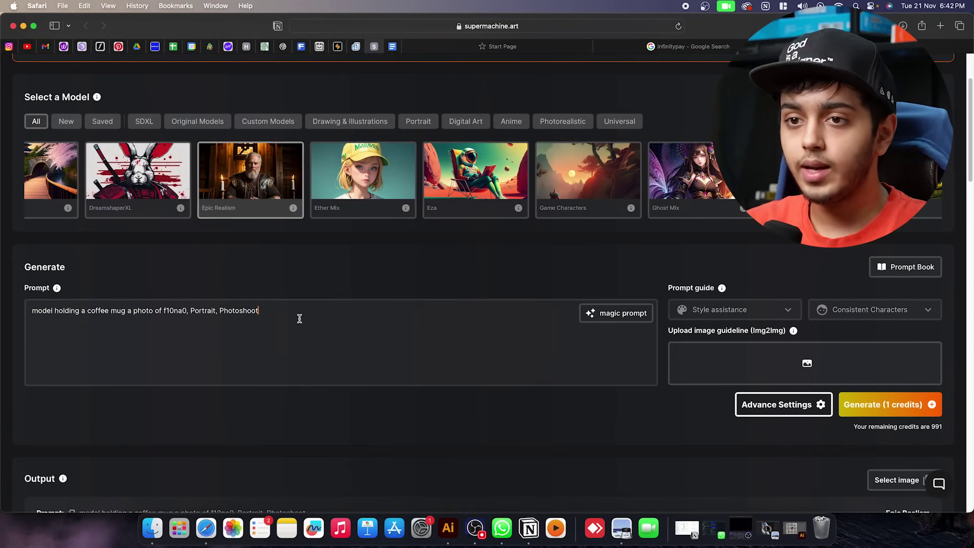
{"action": "left_click_drag", "start_coordinate": [298, 317], "coordinate": [31, 311]}
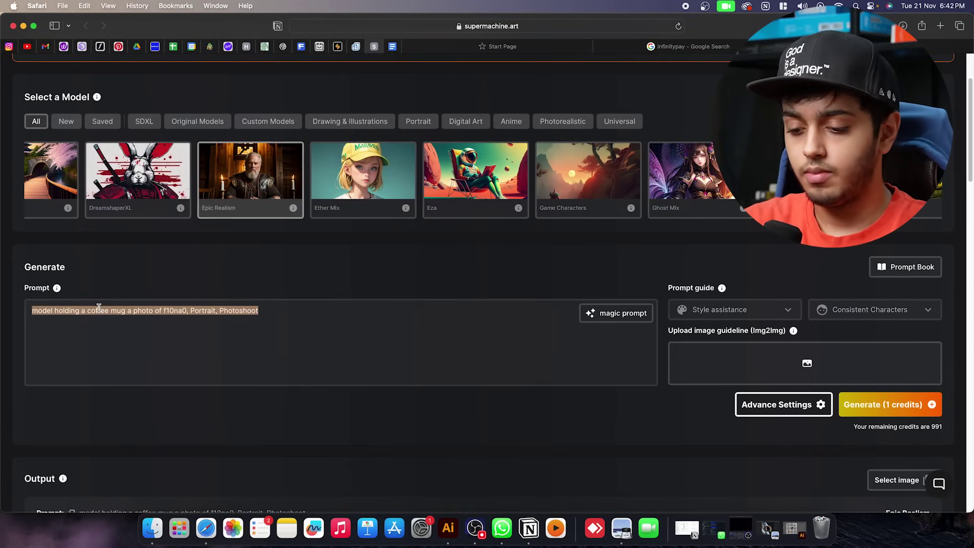
{"action": "type", "text": "coffee packet in sp"}
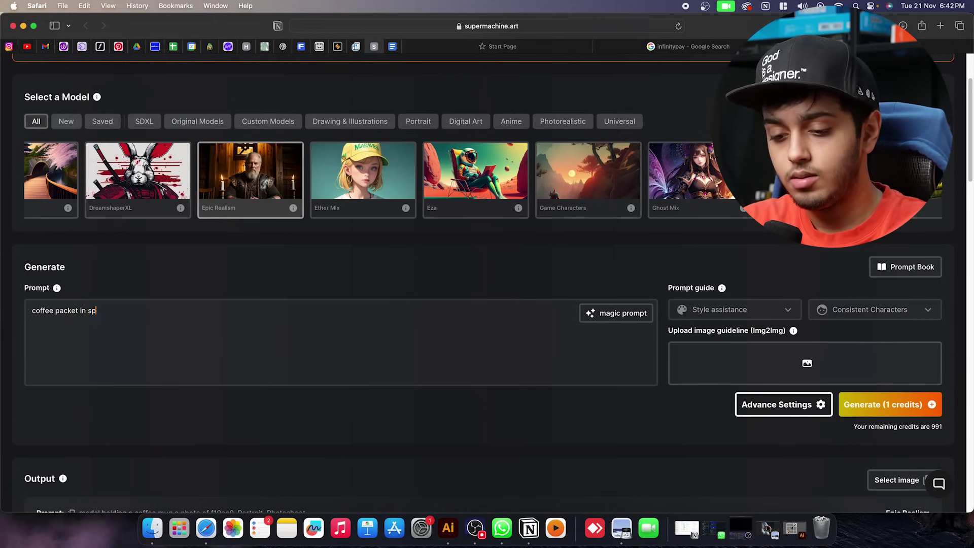
{"action": "type", "text": "ace"}
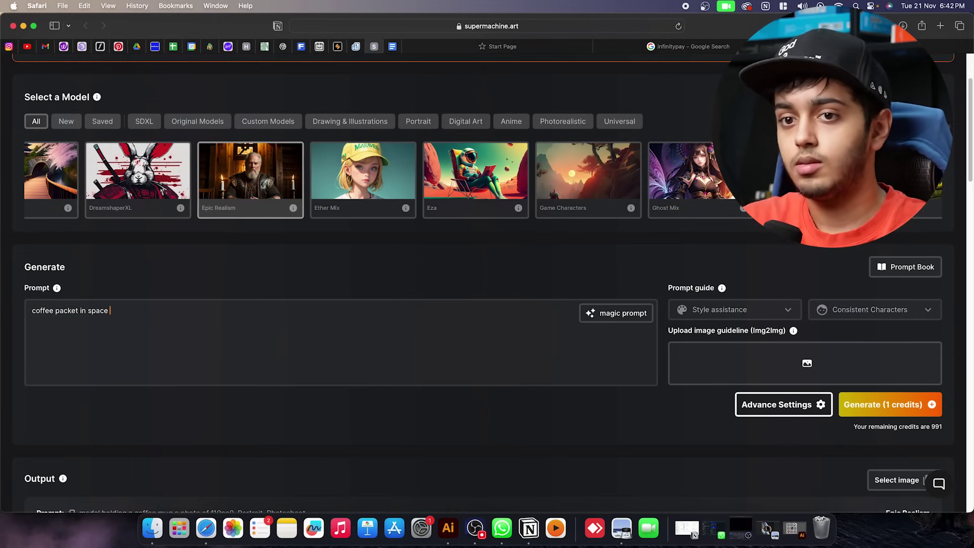
Add the HD camera style and the Doodle drawing style to the coffee packet prompt
{"action": "left_click", "coordinate": [774, 320]}
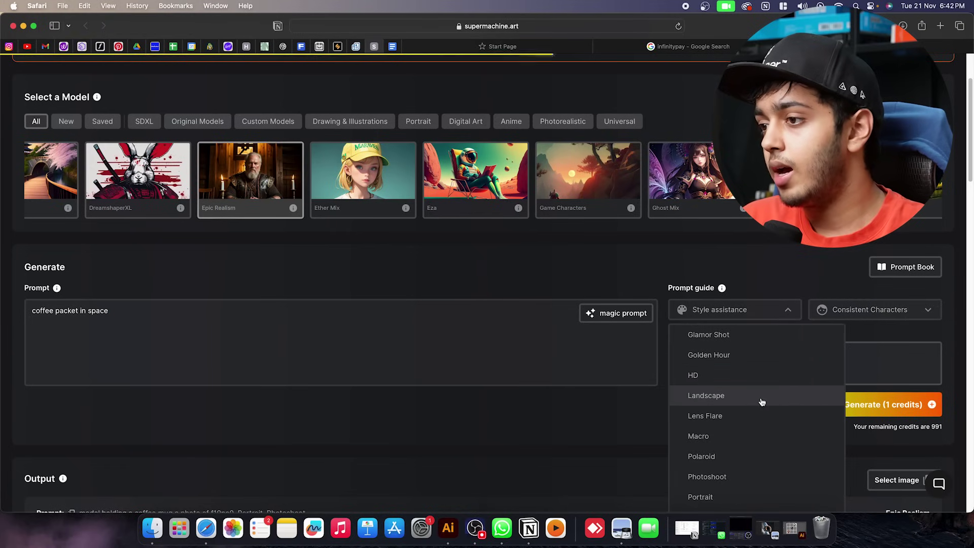
{"action": "scroll", "coordinate": [761, 400], "scroll_direction": "up", "scroll_amount": 3}
{"action": "left_click", "coordinate": [719, 485]}
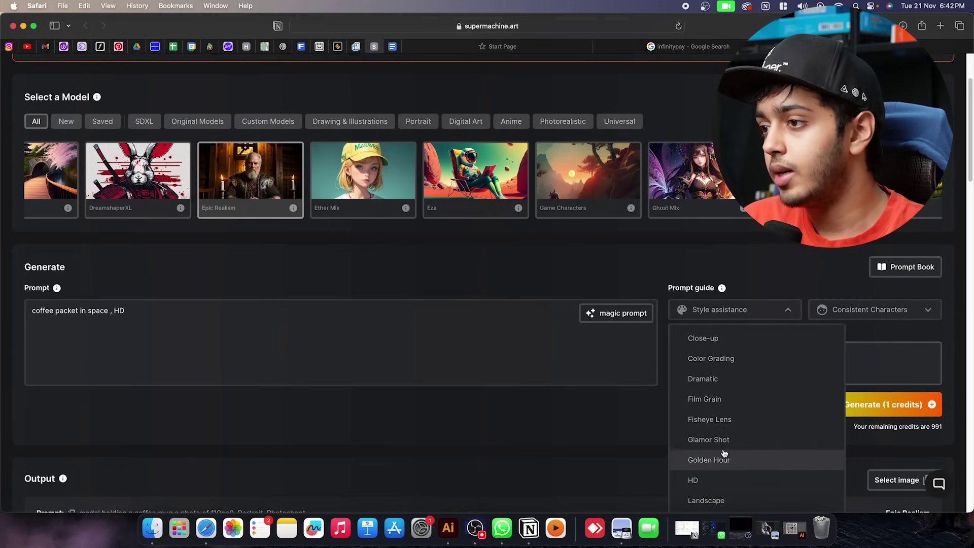
{"action": "scroll", "coordinate": [730, 436], "scroll_direction": "up", "scroll_amount": 5}
{"action": "scroll", "coordinate": [750, 431], "scroll_direction": "down", "scroll_amount": 1}
{"action": "left_click", "coordinate": [726, 400]}
{"action": "scroll", "coordinate": [633, 412], "scroll_direction": "down", "scroll_amount": 2}
{"action": "scroll", "coordinate": [634, 413], "scroll_direction": "down", "scroll_amount": 3}
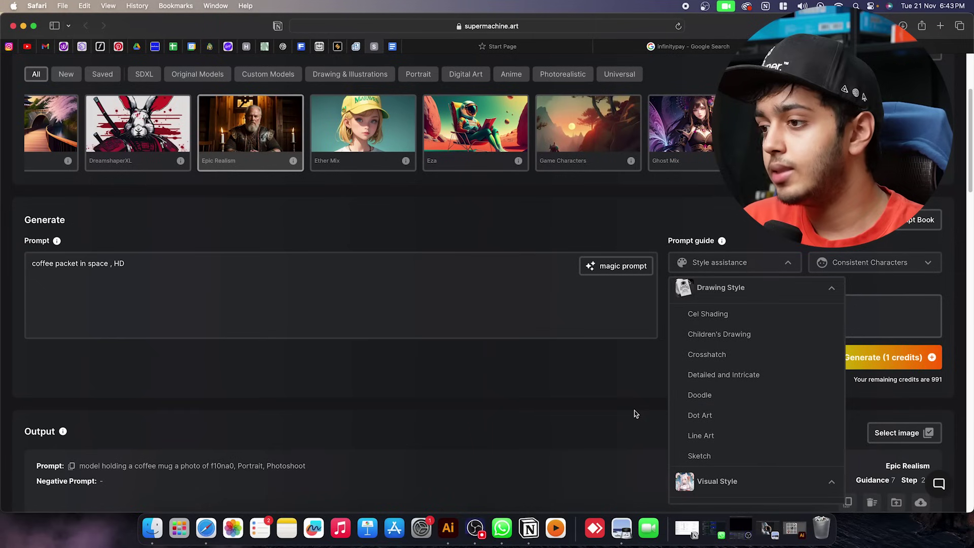
{"action": "scroll", "coordinate": [735, 409], "scroll_direction": "down", "scroll_amount": 1}
{"action": "scroll", "coordinate": [680, 390], "scroll_direction": "up", "scroll_amount": 2}
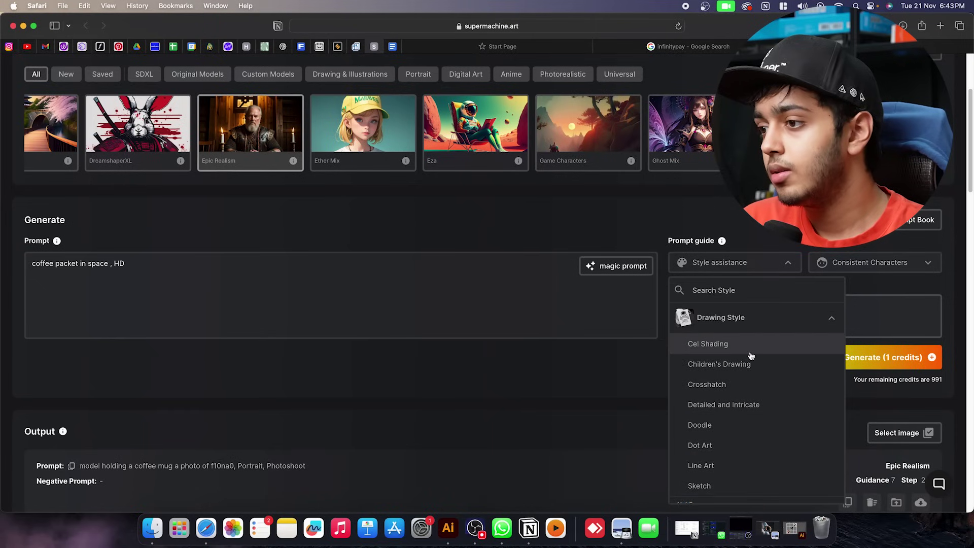
{"action": "left_click", "coordinate": [733, 429]}
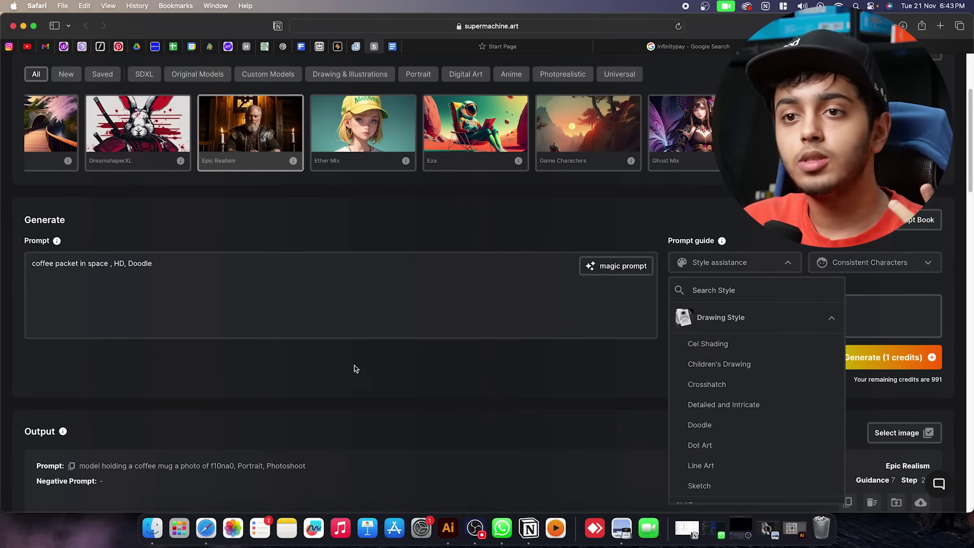
{"action": "left_click", "coordinate": [291, 369]}
Generate the coffee packet image and view the result enlarged
{"action": "left_click", "coordinate": [865, 366]}
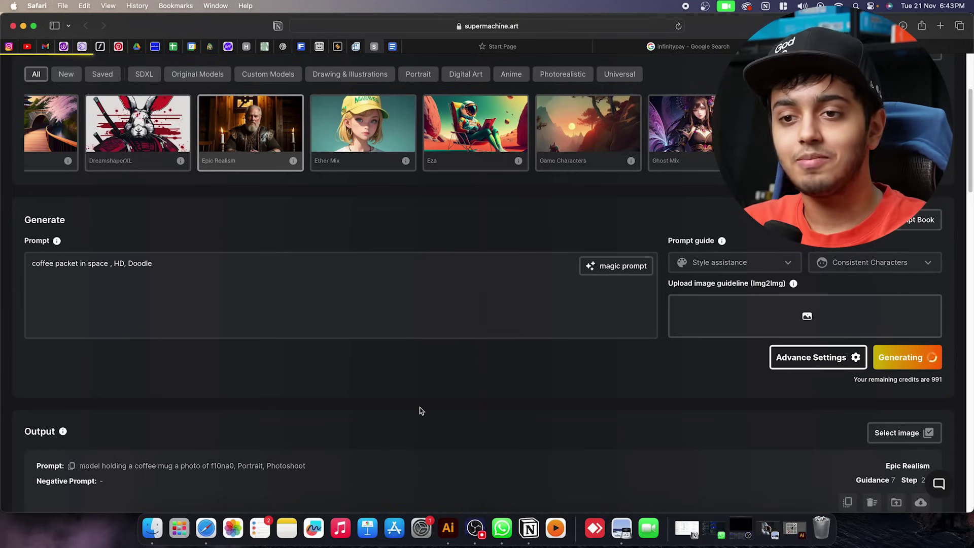
{"action": "scroll", "coordinate": [420, 410], "scroll_direction": "down", "scroll_amount": 5}
{"action": "scroll", "coordinate": [420, 411], "scroll_direction": "down", "scroll_amount": 3}
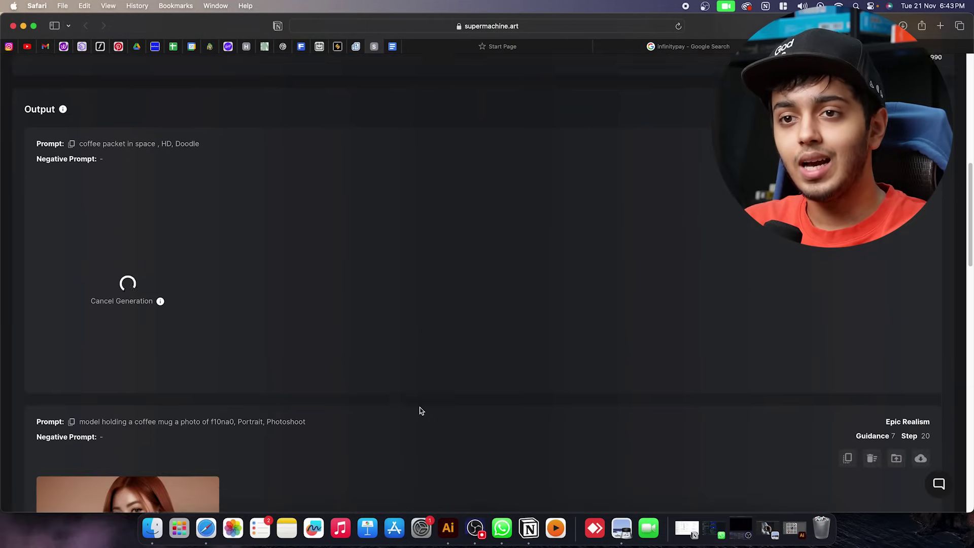
{"action": "scroll", "coordinate": [420, 411], "scroll_direction": "down", "scroll_amount": 1}
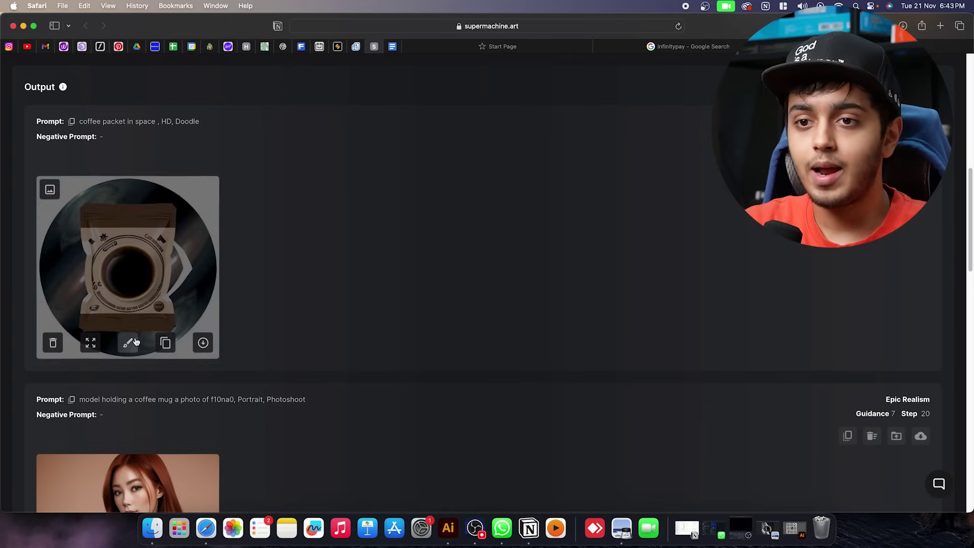
{"action": "left_click", "coordinate": [91, 342]}
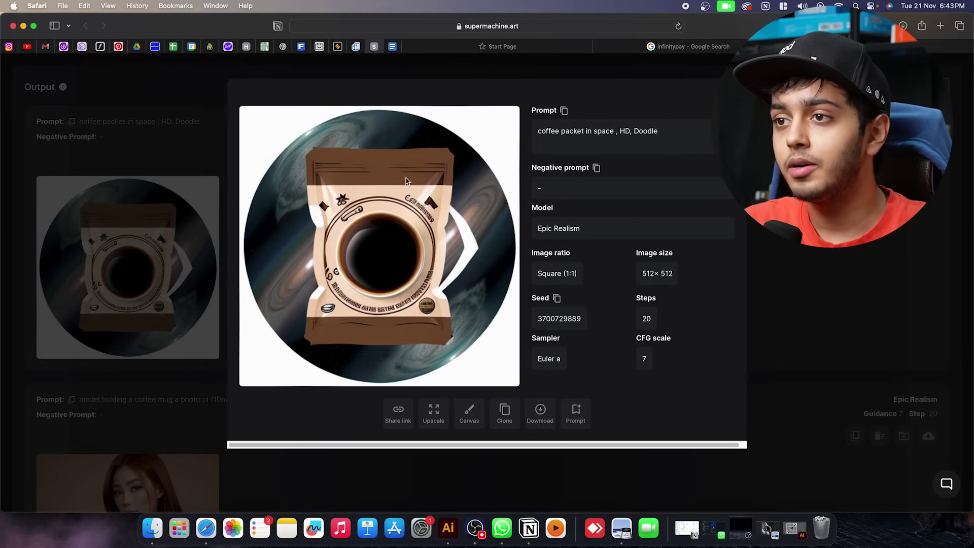
{"action": "left_click", "coordinate": [729, 93]}
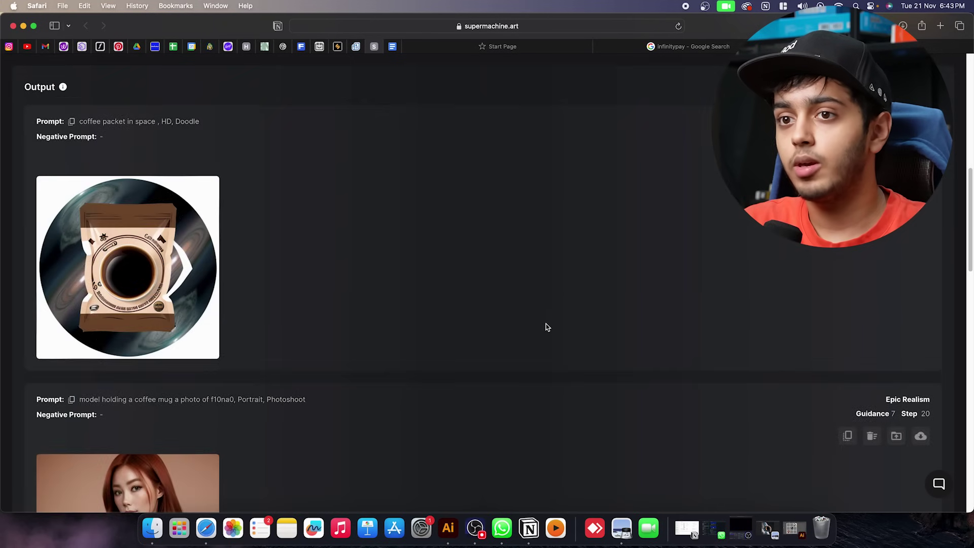
Replace the coffee packet prompt with "alien on mars drinking coffee"
{"action": "scroll", "coordinate": [484, 350], "scroll_direction": "up", "scroll_amount": 7}
{"action": "left_click", "coordinate": [175, 302]}
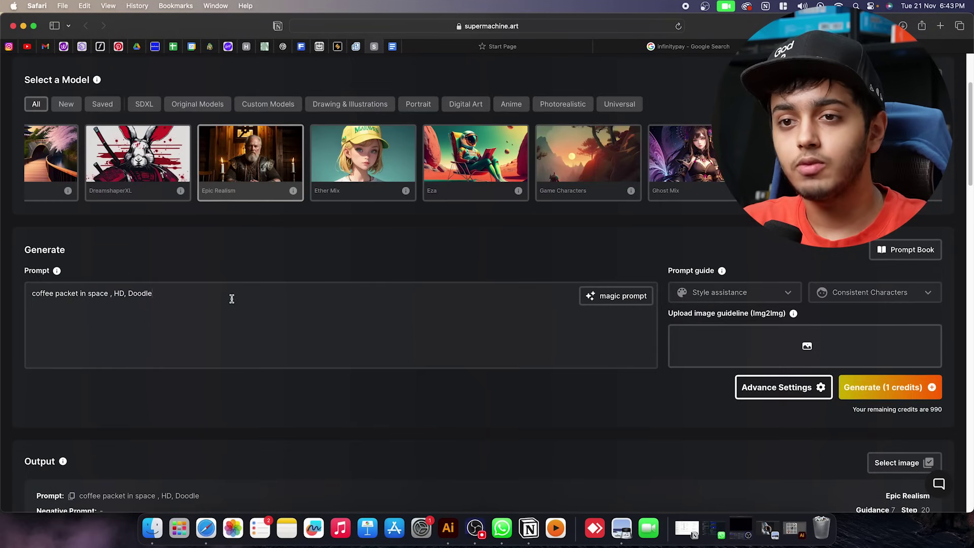
{"action": "left_click_drag", "start_coordinate": [153, 293], "coordinate": [20, 291]}
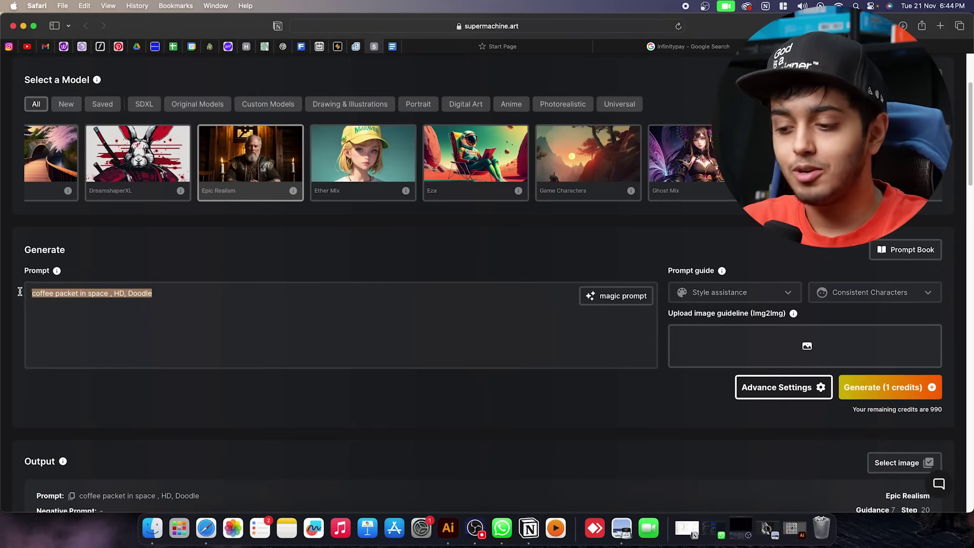
{"action": "key", "text": "BackSpace"}
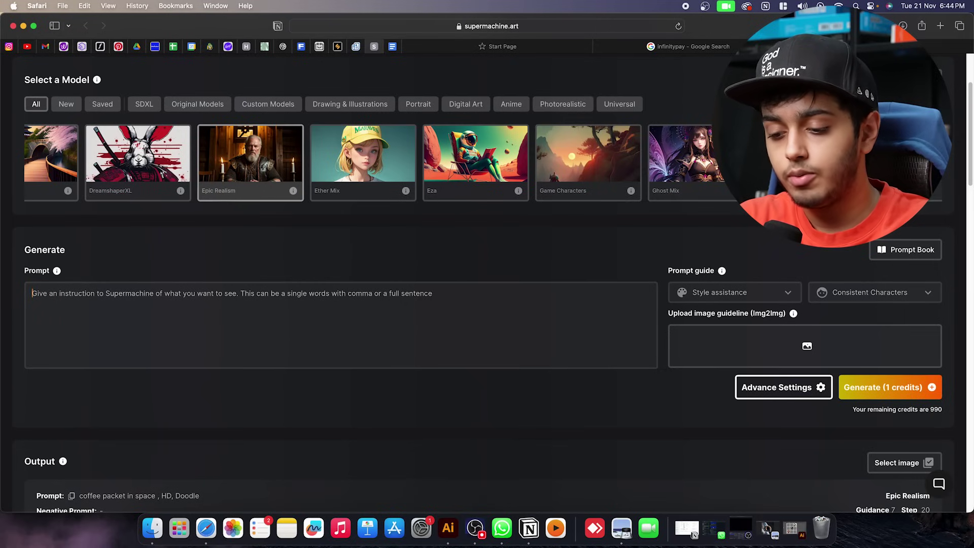
{"action": "type", "text": "alien"}
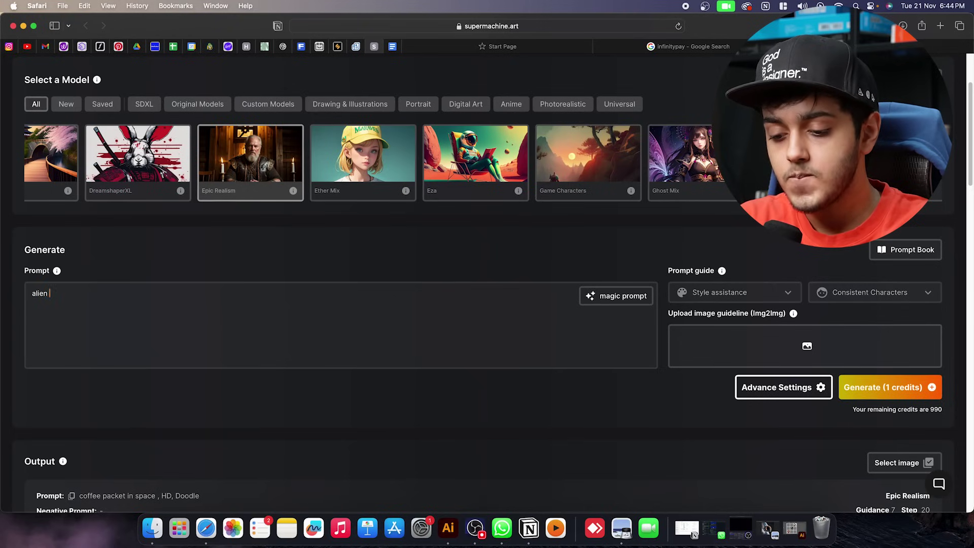
{"action": "type", "text": " on mars"}
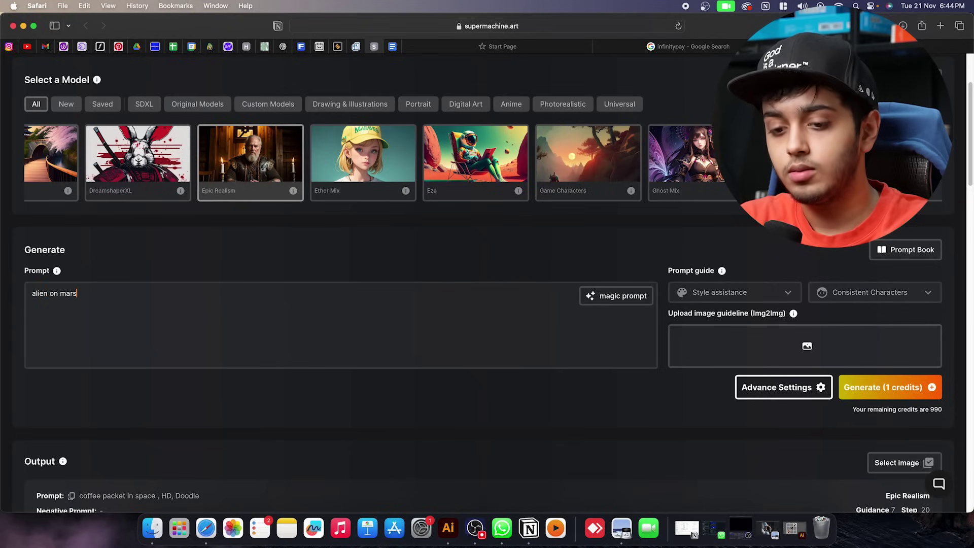
{"action": "type", "text": " drinking coffee"}
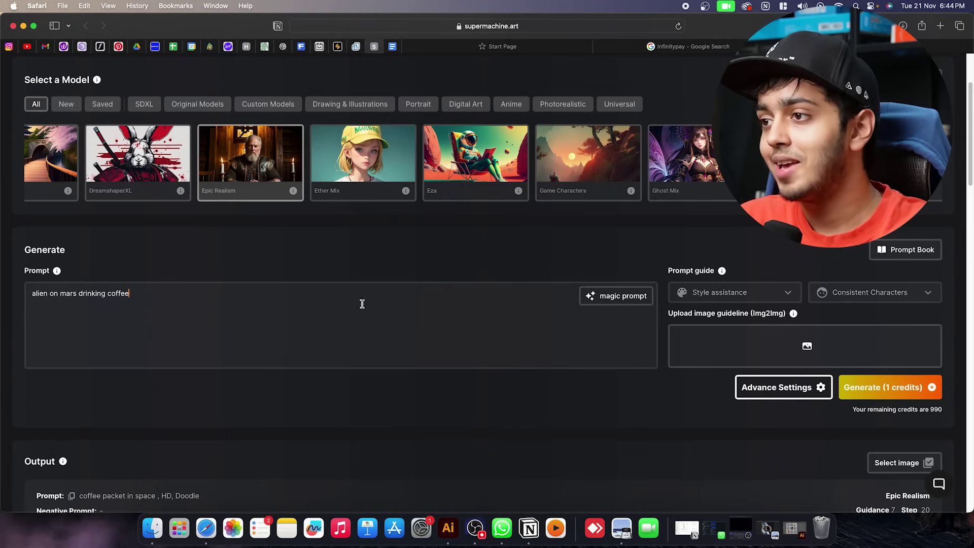
Add the Baroque style to the alien prompt using the style assistance
{"action": "left_click", "coordinate": [759, 299]}
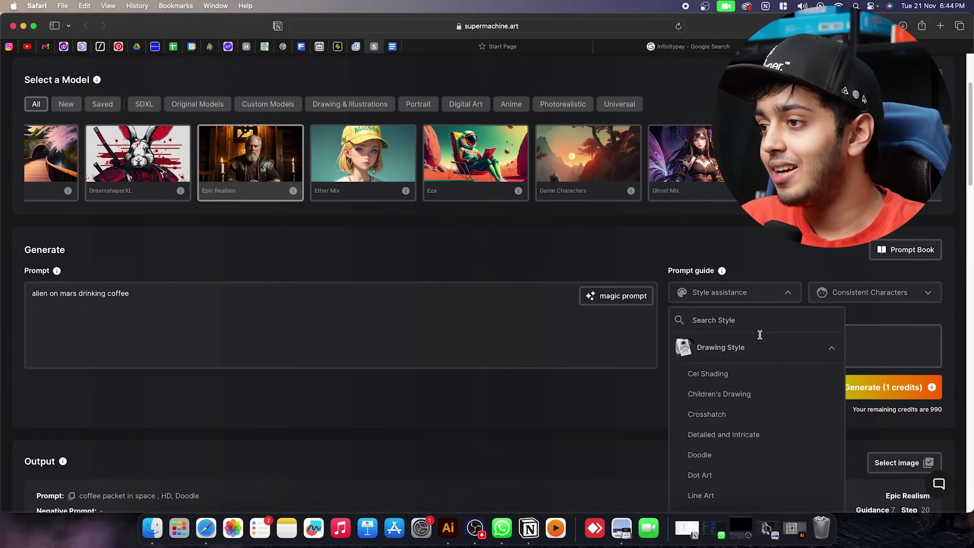
{"action": "scroll", "coordinate": [745, 375], "scroll_direction": "down", "scroll_amount": 6}
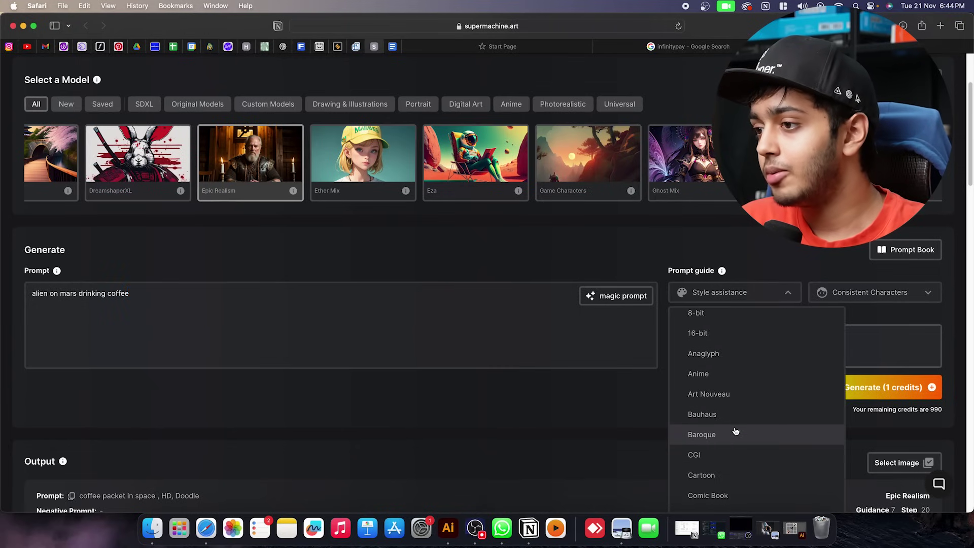
{"action": "scroll", "coordinate": [730, 431], "scroll_direction": "down", "scroll_amount": 1}
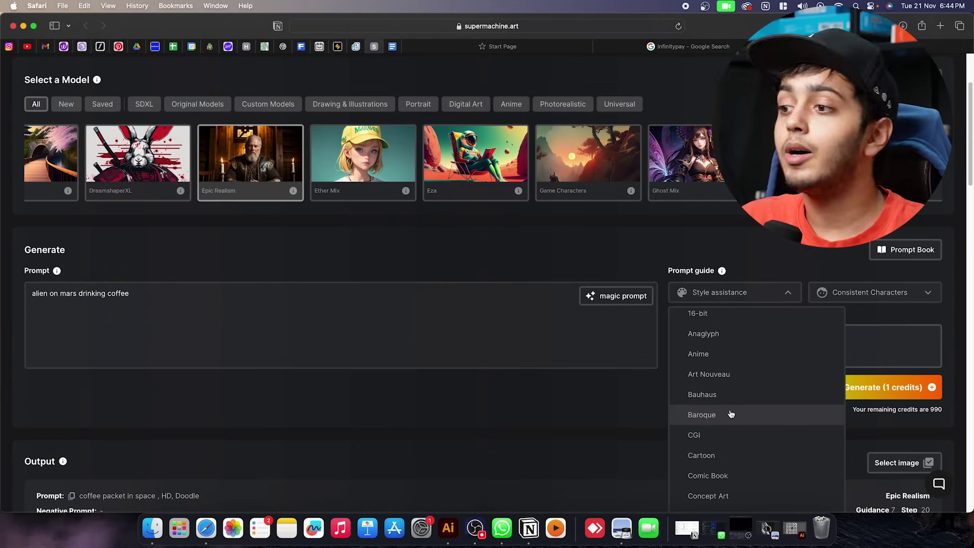
{"action": "left_click", "coordinate": [730, 415]}
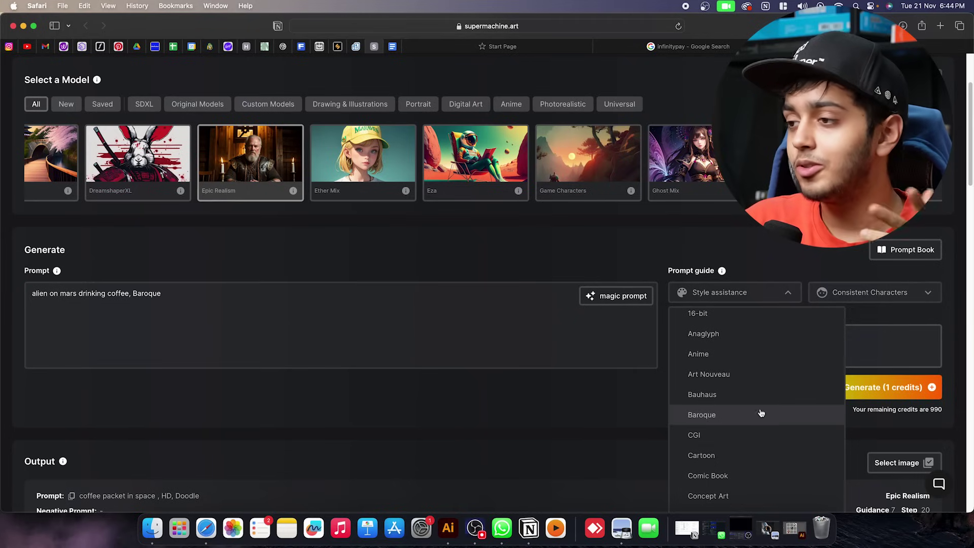
Add the Aerial View camera style to the alien prompt and generate the image
{"action": "scroll", "coordinate": [761, 412], "scroll_direction": "up", "scroll_amount": 1}
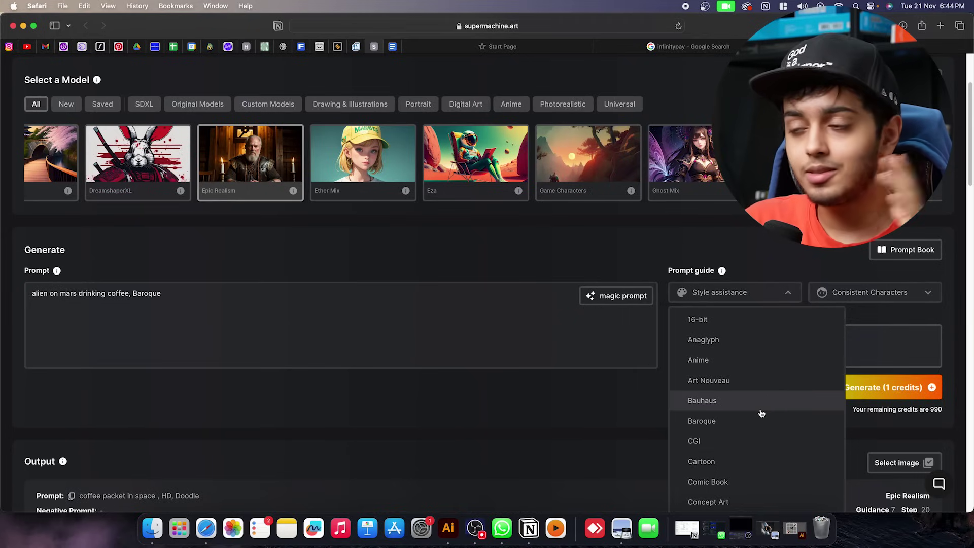
{"action": "scroll", "coordinate": [758, 411], "scroll_direction": "down", "scroll_amount": 5}
{"action": "scroll", "coordinate": [761, 400], "scroll_direction": "down", "scroll_amount": 6}
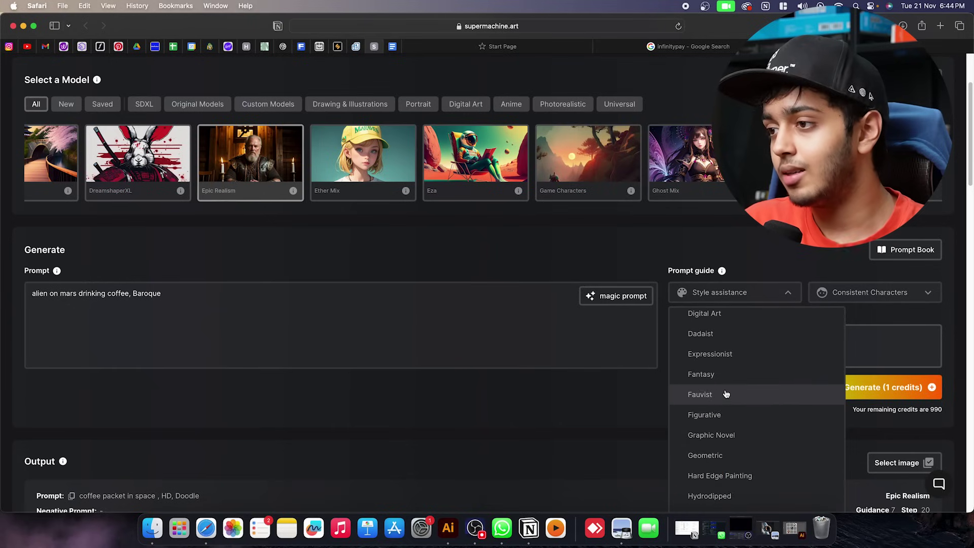
{"action": "scroll", "coordinate": [770, 395], "scroll_direction": "down", "scroll_amount": 3}
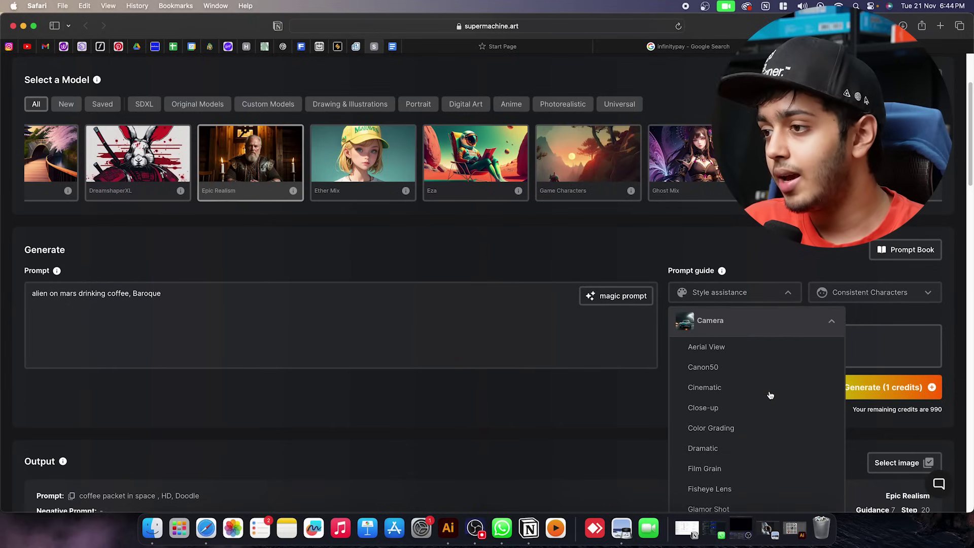
{"action": "left_click", "coordinate": [726, 349]}
{"action": "left_click", "coordinate": [880, 393]}
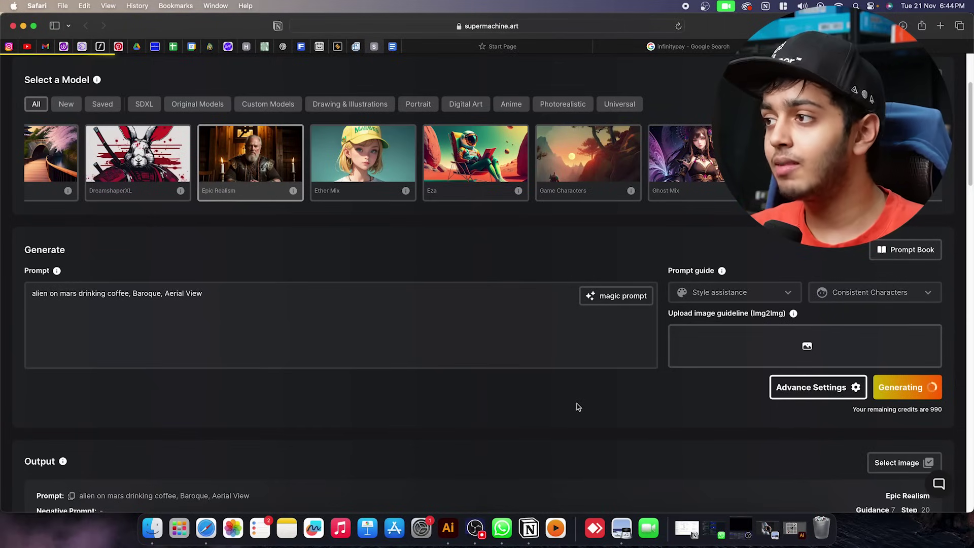
Browse the ready-made example prompts in the Prompt Book, including its second page
{"action": "scroll", "coordinate": [578, 407], "scroll_direction": "down", "scroll_amount": 7}
{"action": "scroll", "coordinate": [578, 407], "scroll_direction": "up", "scroll_amount": 3}
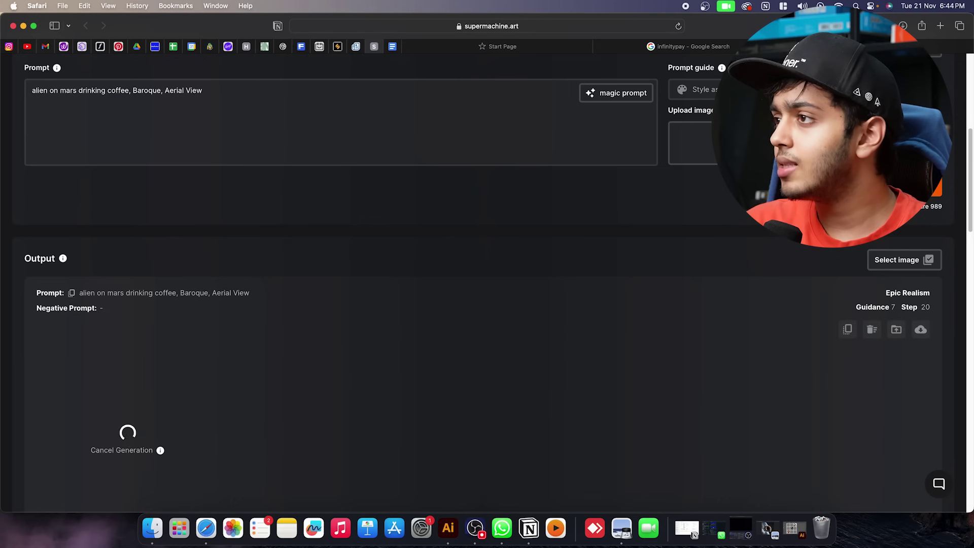
{"action": "scroll", "coordinate": [862, 203], "scroll_direction": "up", "scroll_amount": 2}
{"action": "left_click", "coordinate": [870, 200]}
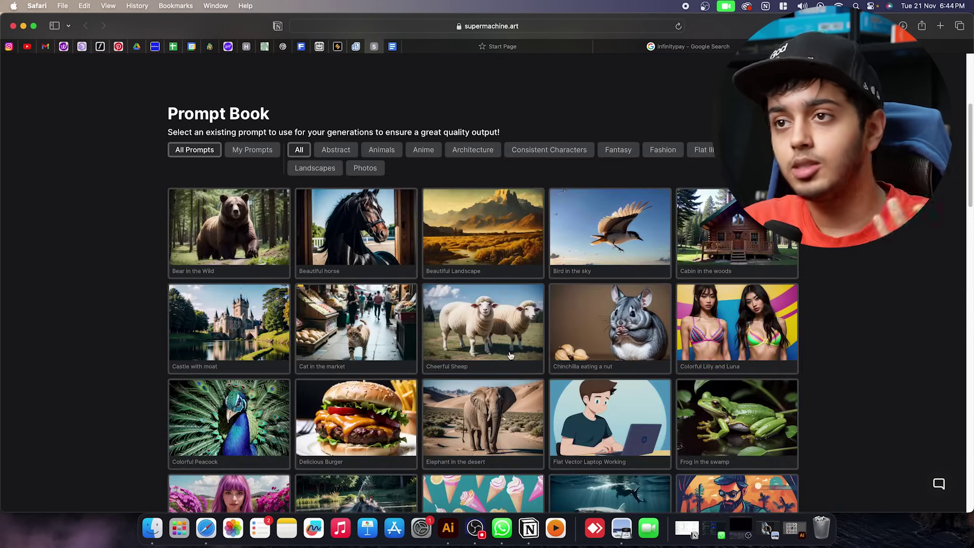
{"action": "scroll", "coordinate": [510, 355], "scroll_direction": "down", "scroll_amount": 3}
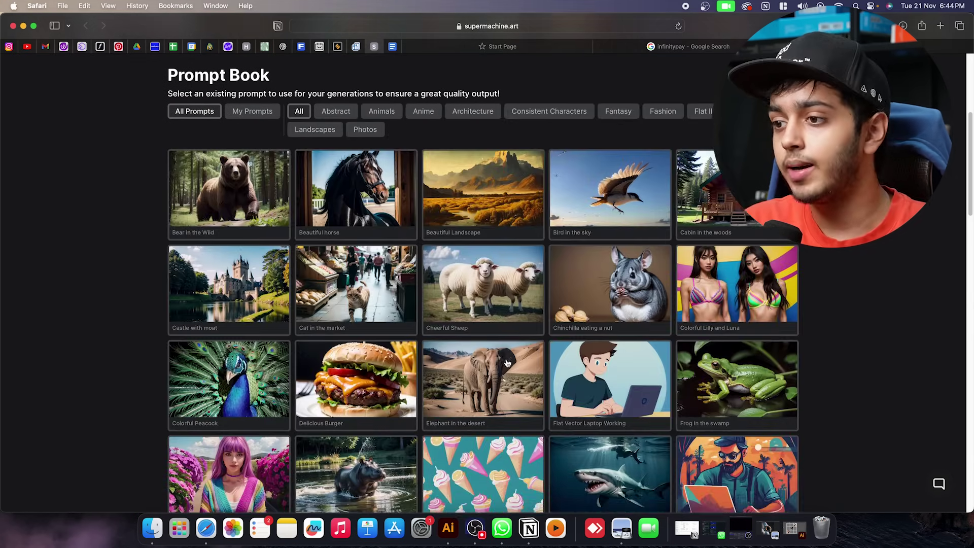
{"action": "scroll", "coordinate": [642, 358], "scroll_direction": "down", "scroll_amount": 1}
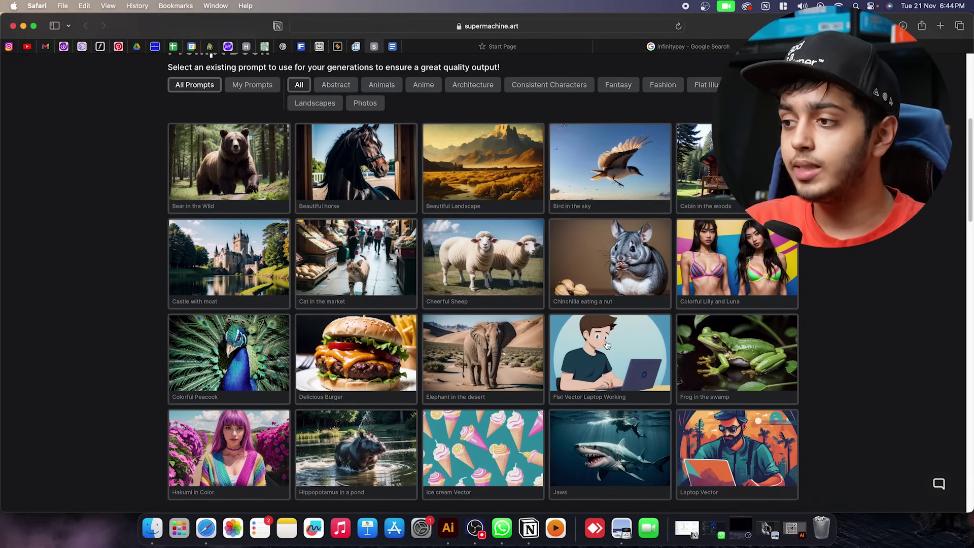
{"action": "scroll", "coordinate": [607, 345], "scroll_direction": "down", "scroll_amount": 1}
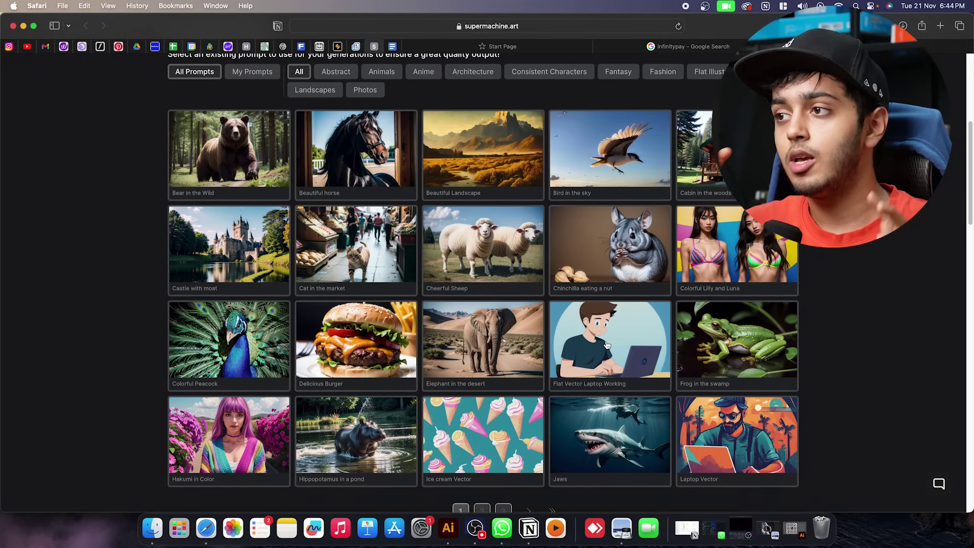
{"action": "scroll", "coordinate": [607, 344], "scroll_direction": "down", "scroll_amount": 5}
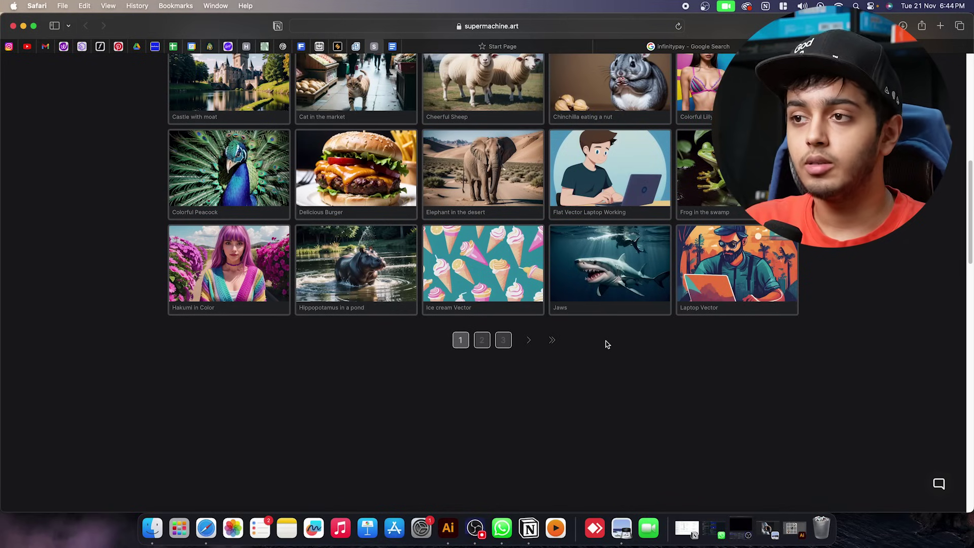
{"action": "left_click", "coordinate": [530, 342]}
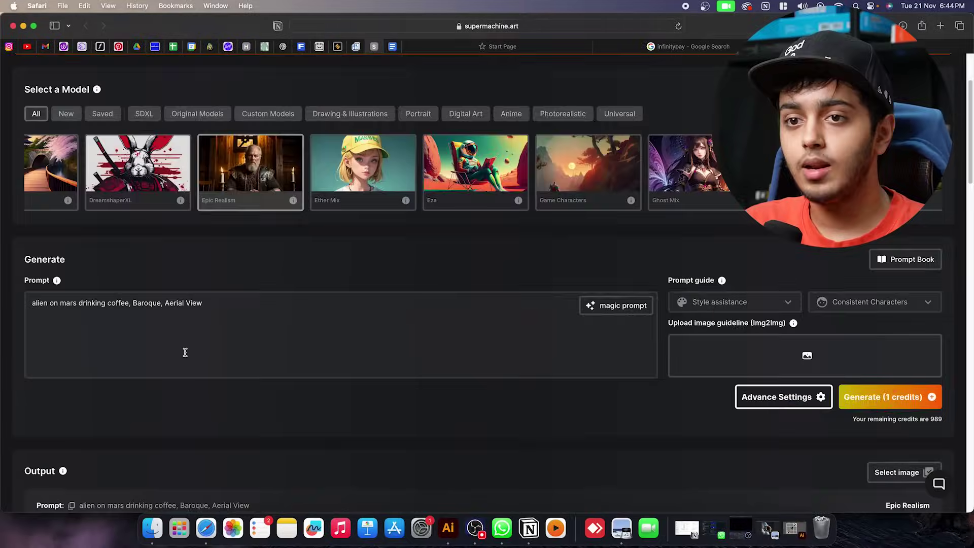
{"action": "scroll", "coordinate": [185, 352], "scroll_direction": "down", "scroll_amount": 4}
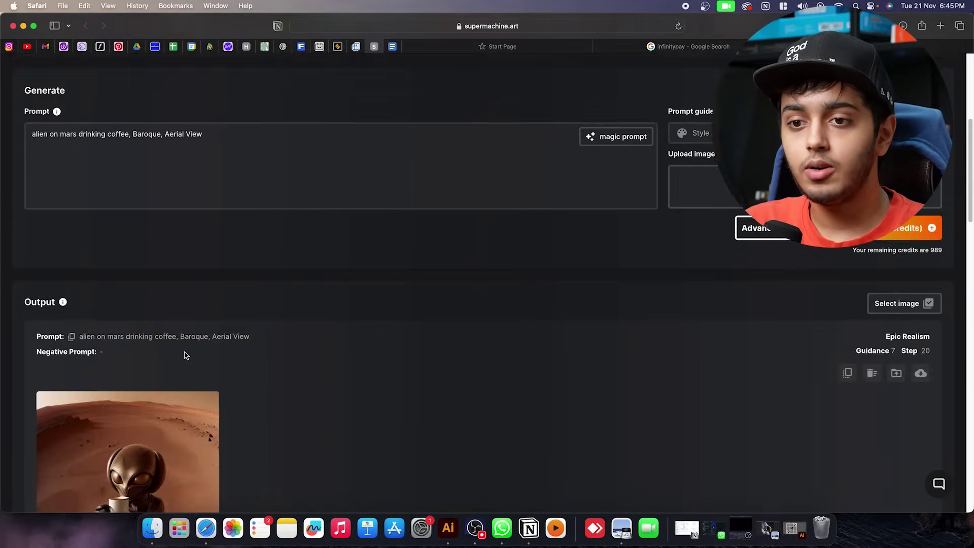
View the generated alien image enlarged and check its upscale options
{"action": "scroll", "coordinate": [185, 352], "scroll_direction": "down", "scroll_amount": 3}
{"action": "left_click", "coordinate": [100, 444]}
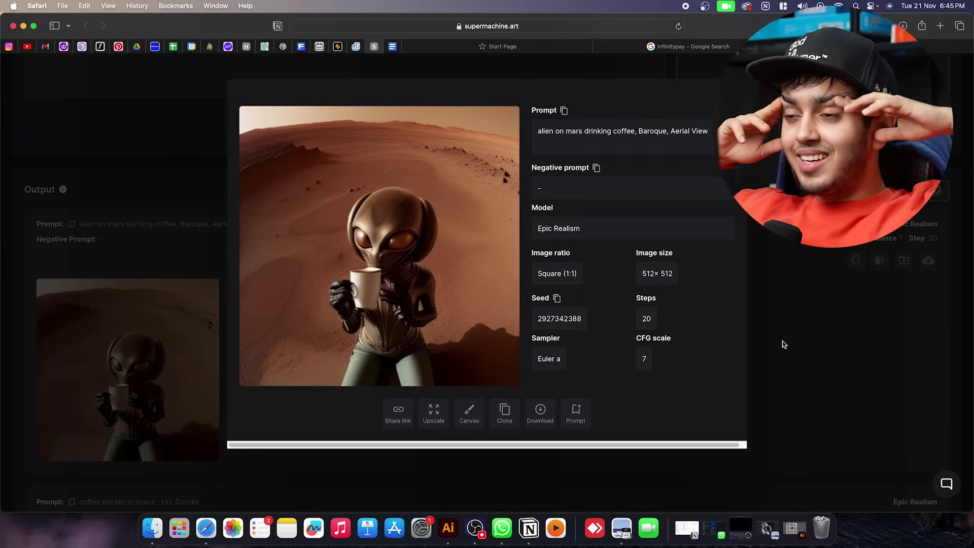
{"action": "left_click", "coordinate": [434, 413]}
{"action": "left_click", "coordinate": [277, 149]}
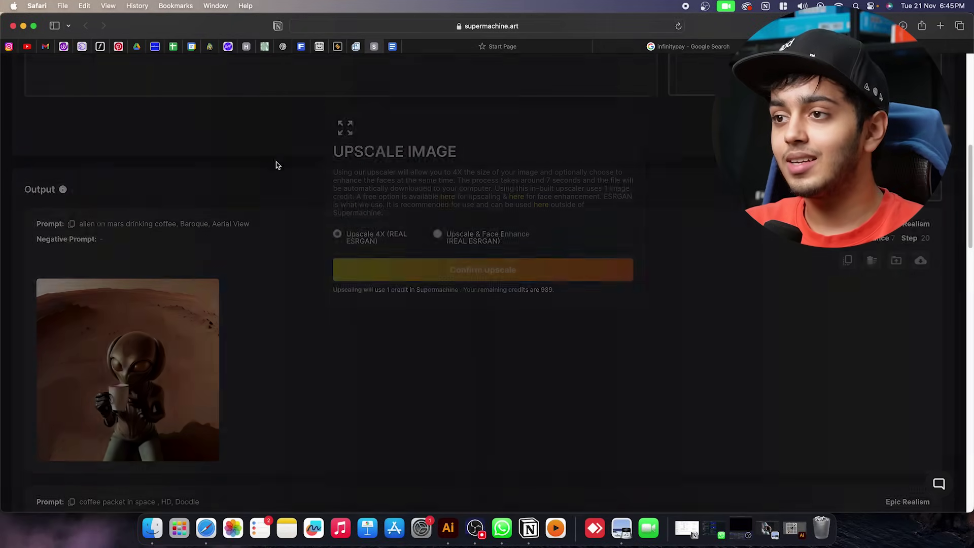
{"action": "left_click", "coordinate": [91, 445]}
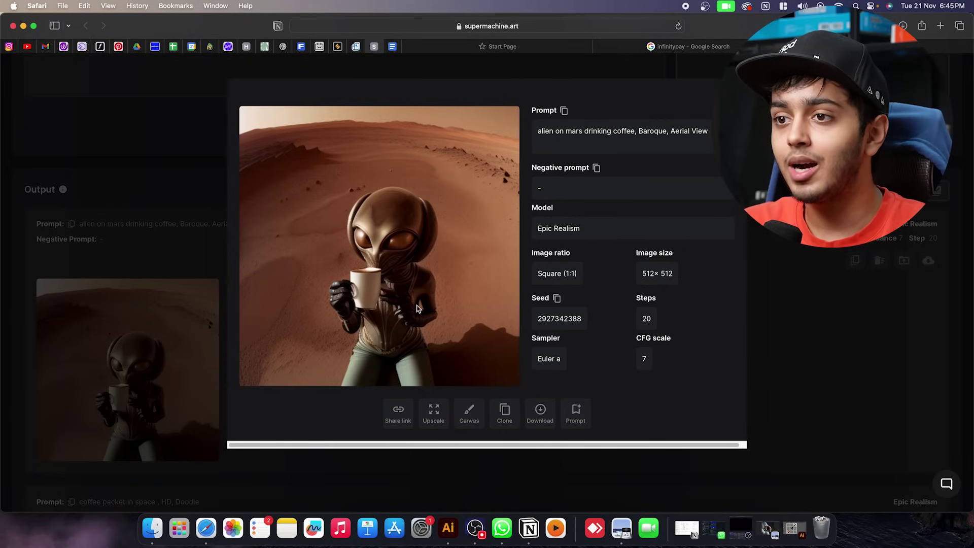
Switch to Illustrator and place the alien image in the ASTRO COFFEE document
{"action": "left_click", "coordinate": [450, 529]}
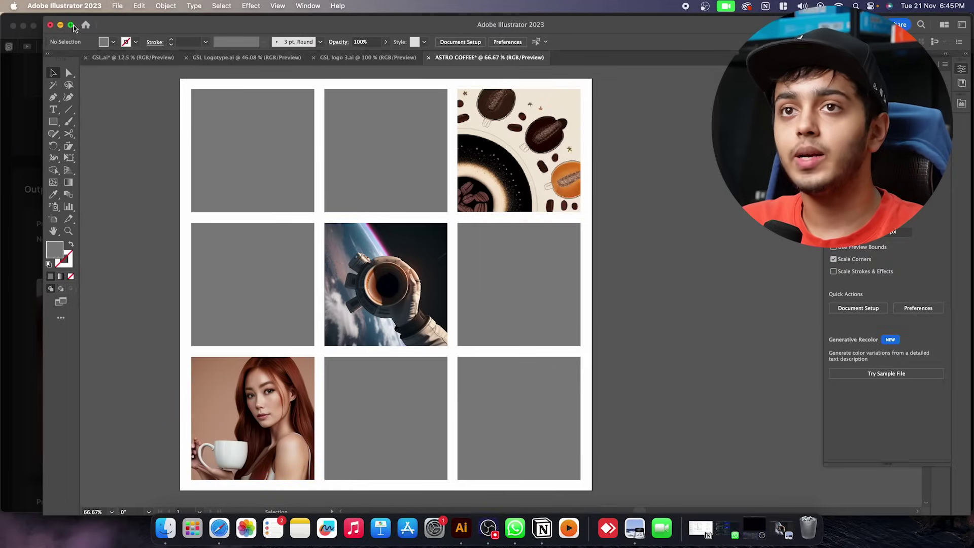
{"action": "left_click", "coordinate": [117, 6]}
{"action": "left_click", "coordinate": [148, 191]}
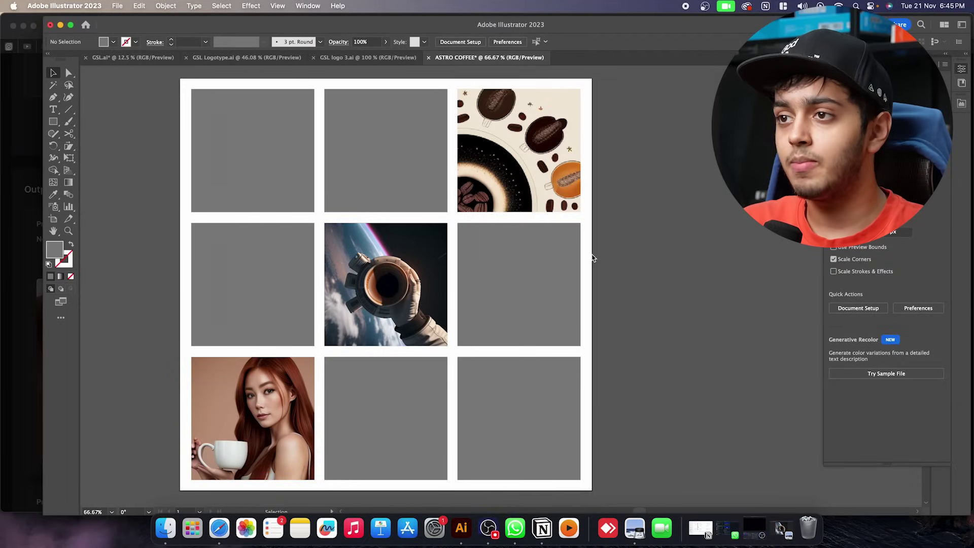
{"action": "left_click", "coordinate": [397, 152]}
{"action": "left_click", "coordinate": [656, 293]}
{"action": "left_click", "coordinate": [309, 161]}
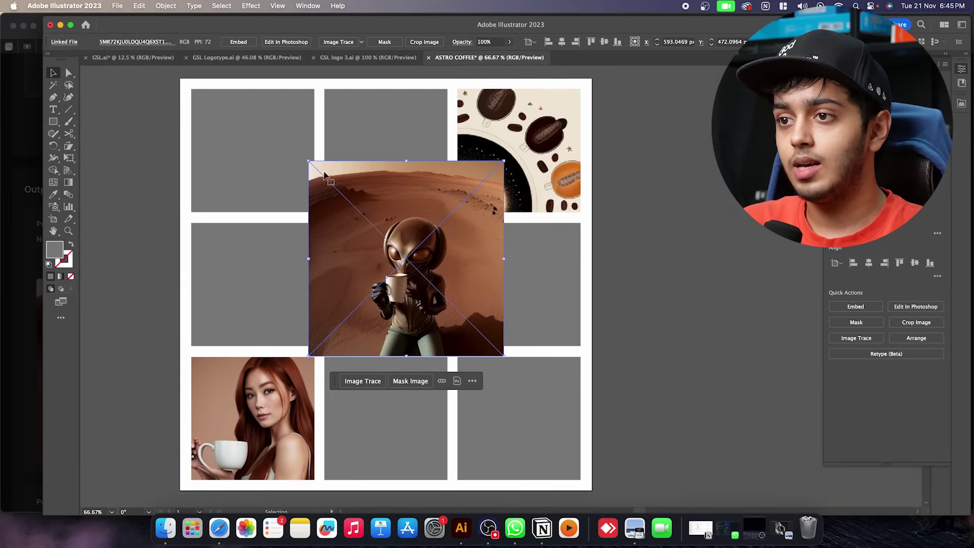
Align the alien image with the bottom-right square's upper-left corner, embed it and scale it down to slightly larger than the square
{"action": "left_click_drag", "start_coordinate": [481, 271], "coordinate": [630, 459]}
{"action": "key", "text": "space"}
{"action": "left_click_drag", "start_coordinate": [594, 425], "coordinate": [569, 344]}
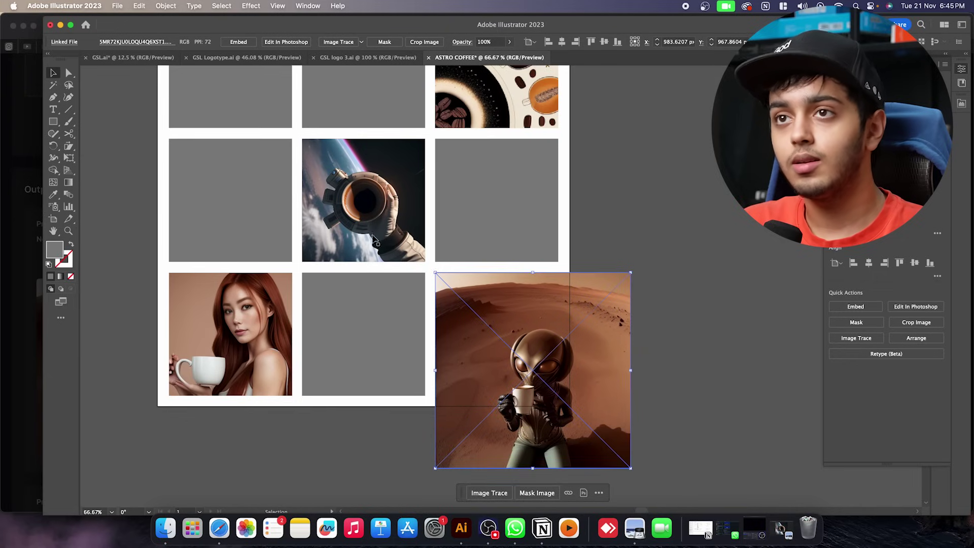
{"action": "left_click", "coordinate": [235, 44]}
{"action": "left_click_drag", "start_coordinate": [631, 468], "coordinate": [578, 415]}
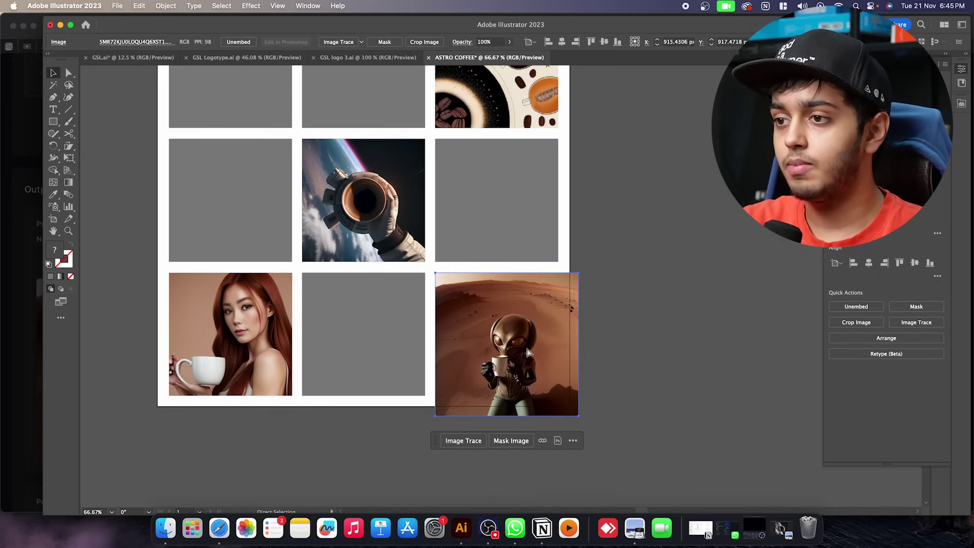
Send the alien image behind the bottom-right square and clip it to that square
{"action": "key", "text": "super+bracketleft"}
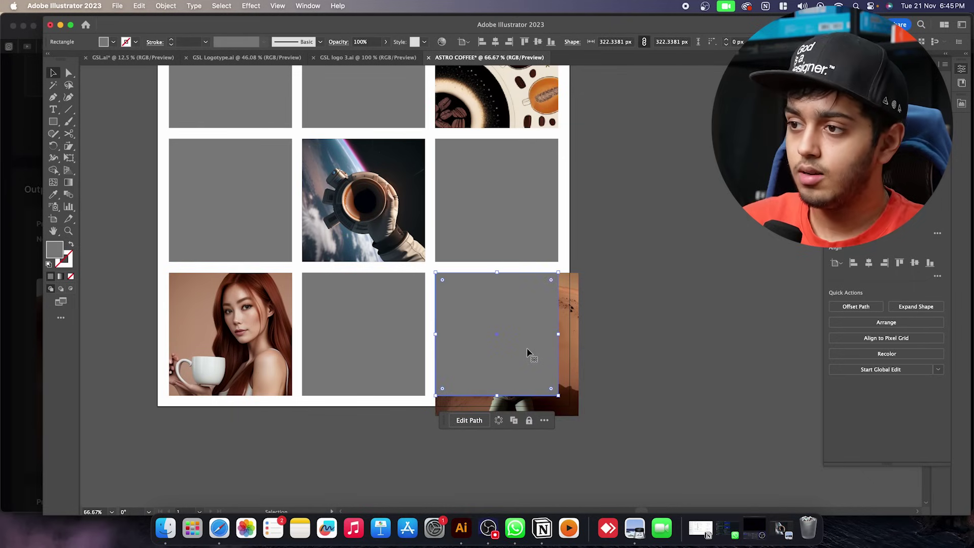
{"action": "left_click", "coordinate": [554, 341], "text": "shift"}
{"action": "key", "text": "super+7"}
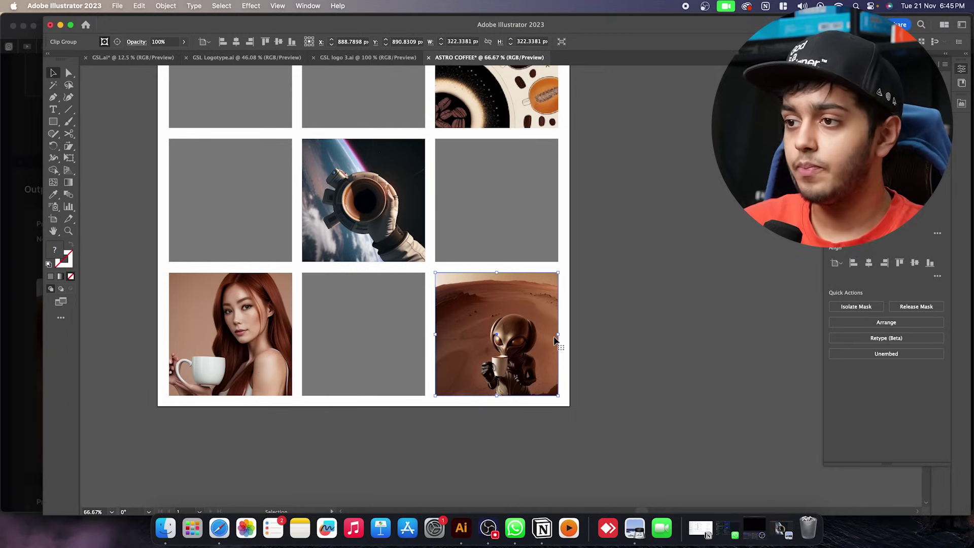
Center the alien inside the bottom-right clipping mask and adjust the image's fit before leaving isolation mode
{"action": "double_click", "coordinate": [473, 323]}
{"action": "left_click_drag", "start_coordinate": [473, 323], "coordinate": [504, 301]}
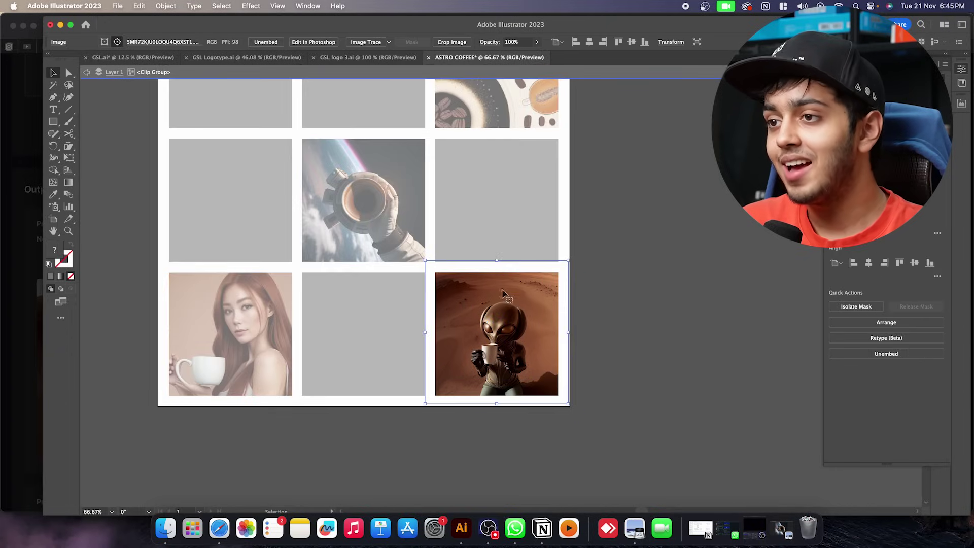
{"action": "mouse_move", "coordinate": [498, 263]}
{"action": "left_mouse_down"}
{"action": "mouse_move", "coordinate": [507, 239]}
{"action": "mouse_move", "coordinate": [509, 279]}
{"action": "mouse_move", "coordinate": [511, 271]}
{"action": "left_mouse_up"}
{"action": "left_click_drag", "start_coordinate": [498, 393], "coordinate": [497, 402]}
{"action": "double_click", "coordinate": [648, 328]}
{"action": "left_click_drag", "start_coordinate": [612, 296], "coordinate": [630, 318]}
{"action": "key", "text": "super+0"}
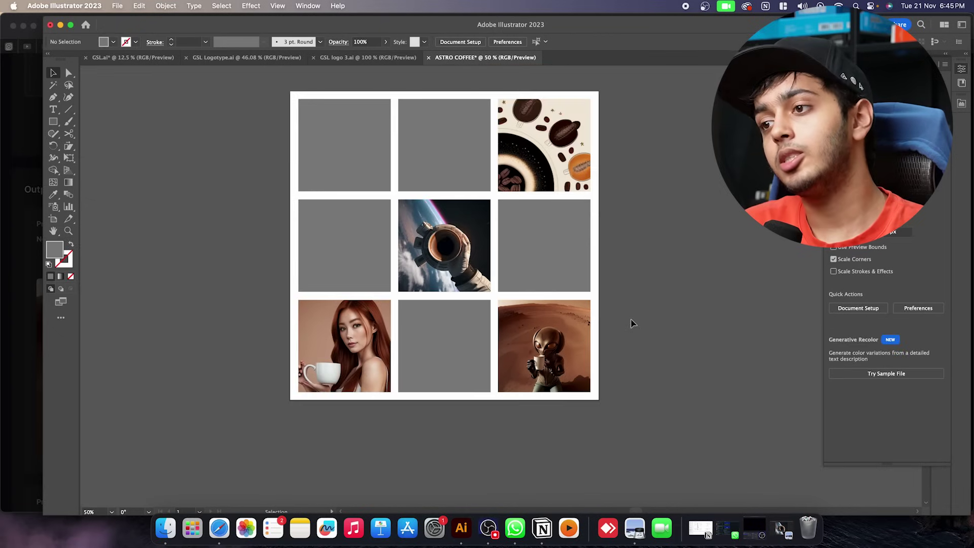
{"action": "left_click_drag", "start_coordinate": [633, 323], "coordinate": [631, 374]}
{"action": "key", "text": "super+equal"}
{"action": "key", "text": "super+minus"}
{"action": "key", "text": "super+equal"}
{"action": "left_click_drag", "start_coordinate": [639, 339], "coordinate": [670, 351]}
{"action": "scroll", "coordinate": [656, 294], "scroll_direction": "up", "scroll_amount": 1}
{"action": "scroll", "coordinate": [652, 293], "scroll_direction": "down", "scroll_amount": 1}
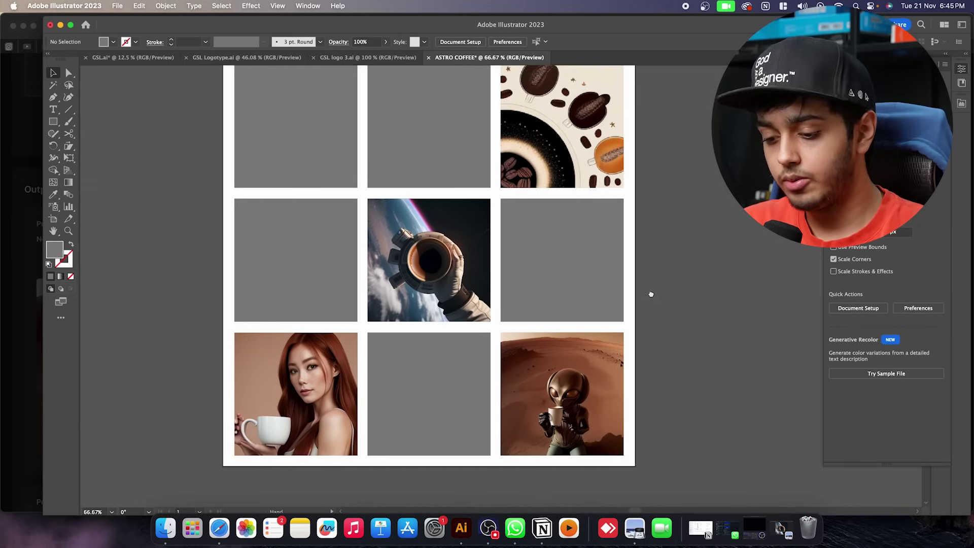
Draw a strip about 322 × 68.5 px across the upper edge of the middle-right square and fill it dark brown sampled from the alien image
{"action": "key", "text": "m"}
{"action": "left_click_drag", "start_coordinate": [619, 198], "coordinate": [497, 223]}
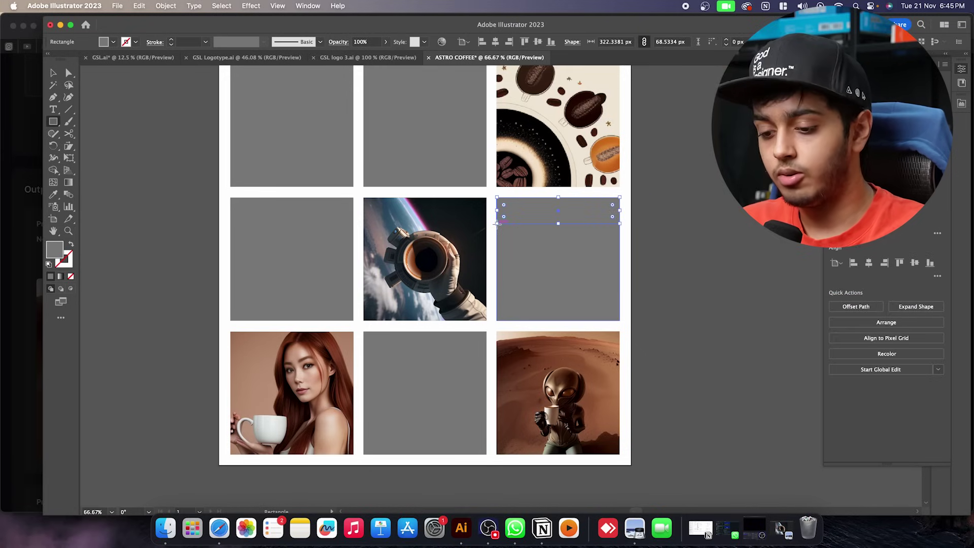
{"action": "key", "text": "i"}
{"action": "left_click", "coordinate": [515, 357]}
Duplicate the dark brown strip downward at equal spacing to make four strips covering the middle-right square
{"action": "key", "text": "v"}
{"action": "left_click_drag", "start_coordinate": [586, 213], "coordinate": [584, 246]}
{"action": "key", "text": "super+d"}
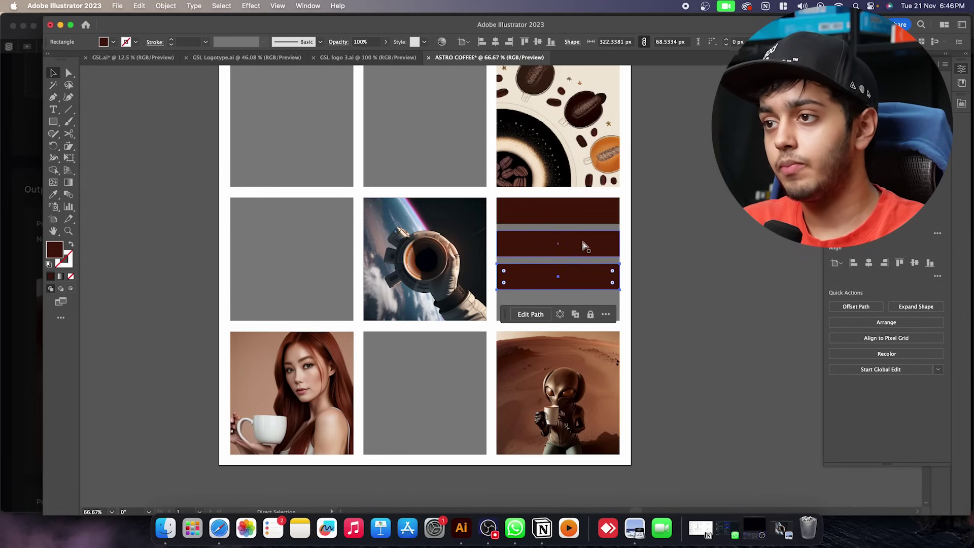
{"action": "key", "text": "super+d"}
{"action": "key", "text": "super+shift+a"}
Recolor the second strip light blue from the astronaut image and the third strip orange from the coffee illustration
{"action": "left_click", "coordinate": [588, 249]}
{"action": "key", "text": "i"}
{"action": "left_click", "coordinate": [400, 235]}
{"action": "left_click", "coordinate": [399, 236]}
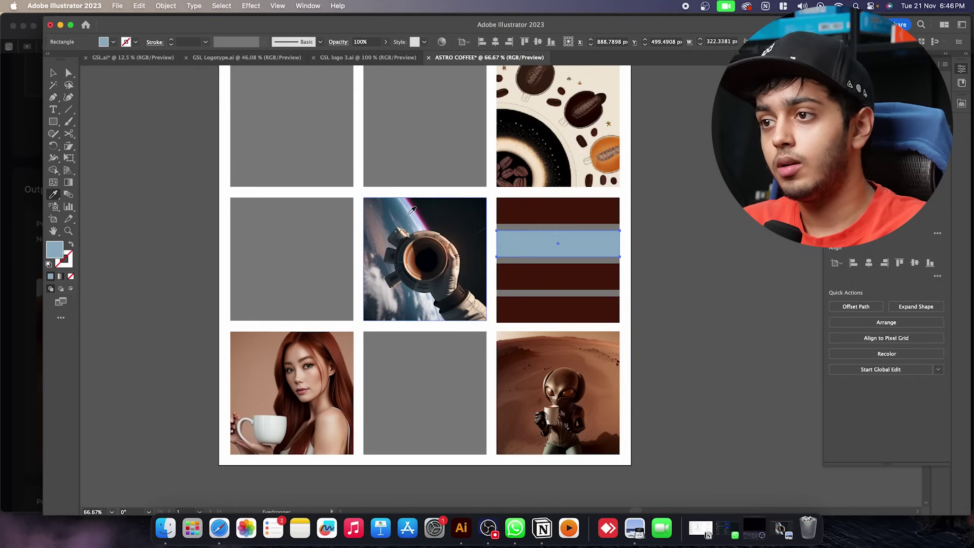
{"action": "key", "text": "v"}
{"action": "left_click", "coordinate": [560, 275]}
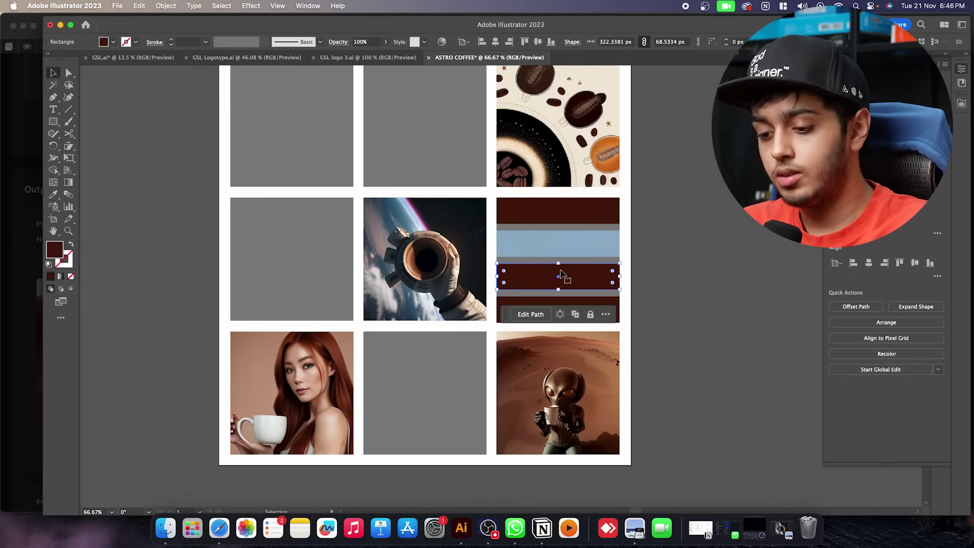
{"action": "key", "text": "i"}
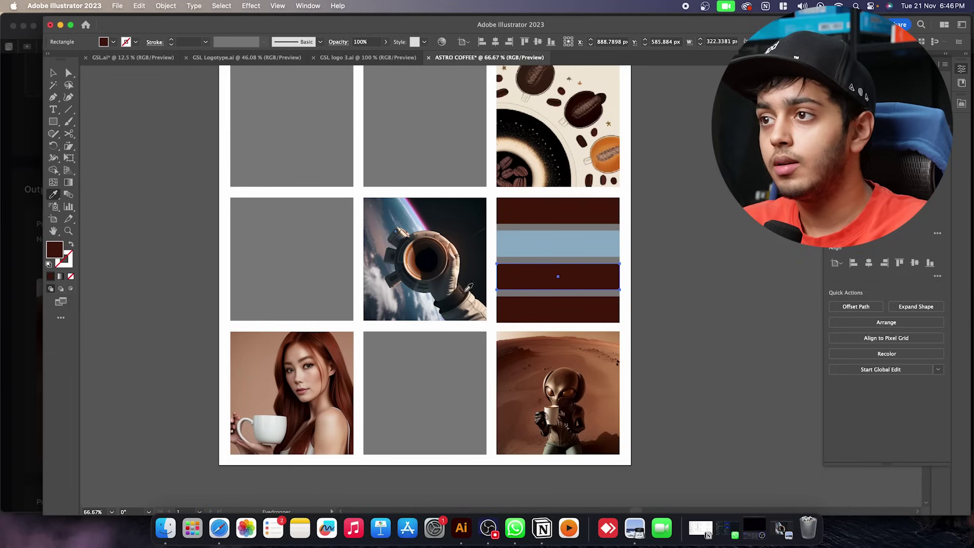
{"action": "left_click", "coordinate": [606, 160]}
Recolor the fourth strip in the middle-right cell to sage green
{"action": "key", "text": "v"}
{"action": "left_click", "coordinate": [568, 322]}
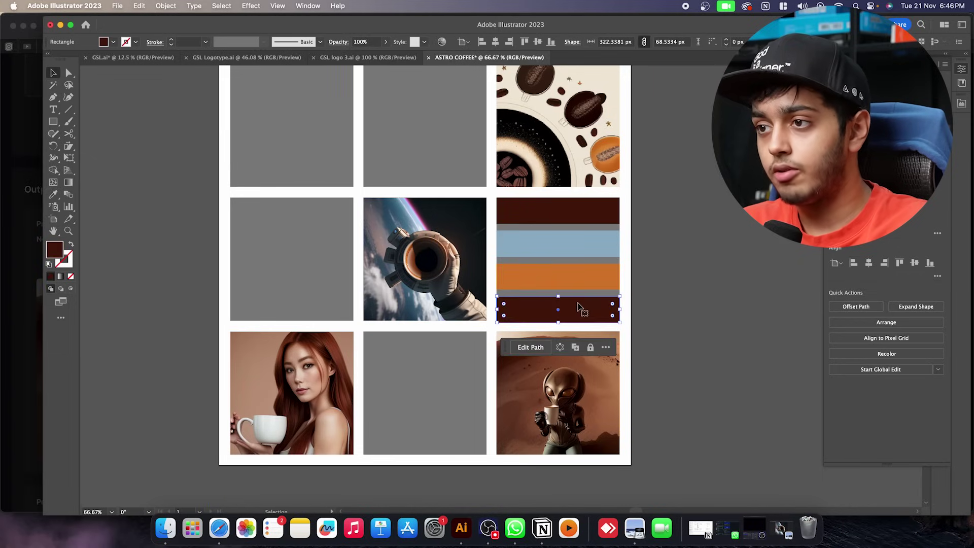
{"action": "key", "text": "o"}
{"action": "key", "text": "i"}
{"action": "left_click", "coordinate": [548, 446]}
{"action": "key", "text": "v"}
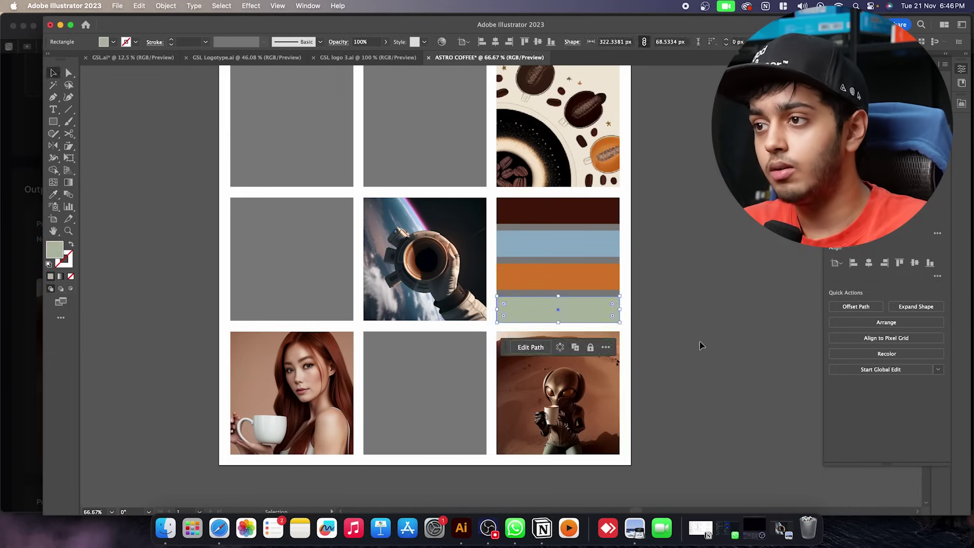
Remove the gray square from behind the four color strips
{"action": "left_click", "coordinate": [700, 341]}
{"action": "left_click_drag", "start_coordinate": [600, 292], "coordinate": [772, 256]}
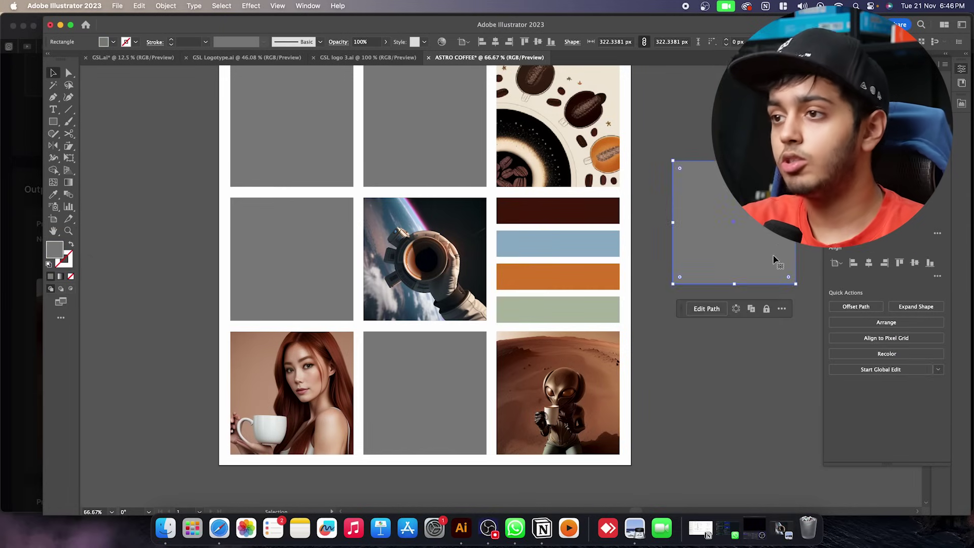
{"action": "key", "text": "Delete"}
{"action": "key", "text": "super+minus"}
{"action": "key", "text": "super+equal"}
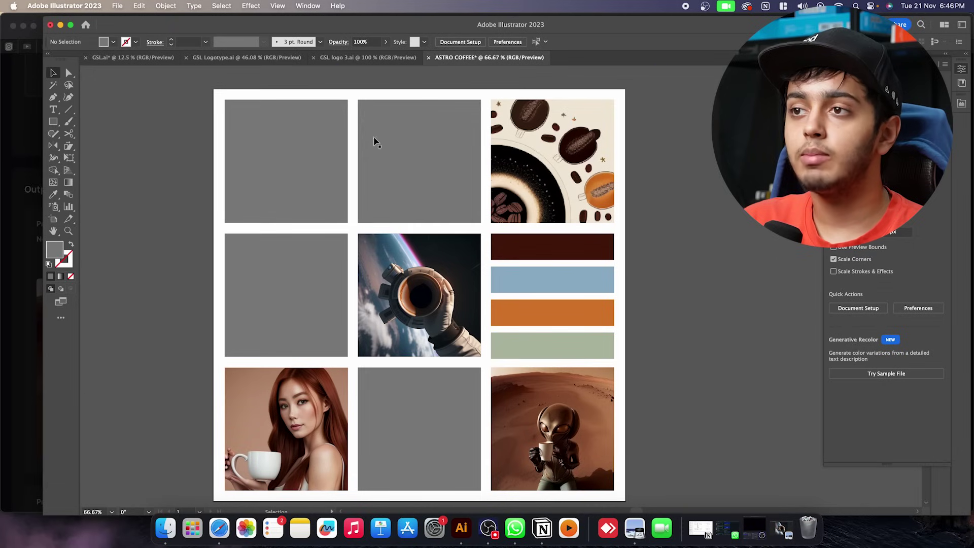
Add the point text "ASTRO COFFEE" on two lines beside the artboard
{"action": "left_click_drag", "start_coordinate": [115, 229], "coordinate": [136, 222]}
{"action": "left_click", "coordinate": [53, 109]}
{"action": "left_click", "coordinate": [132, 177]}
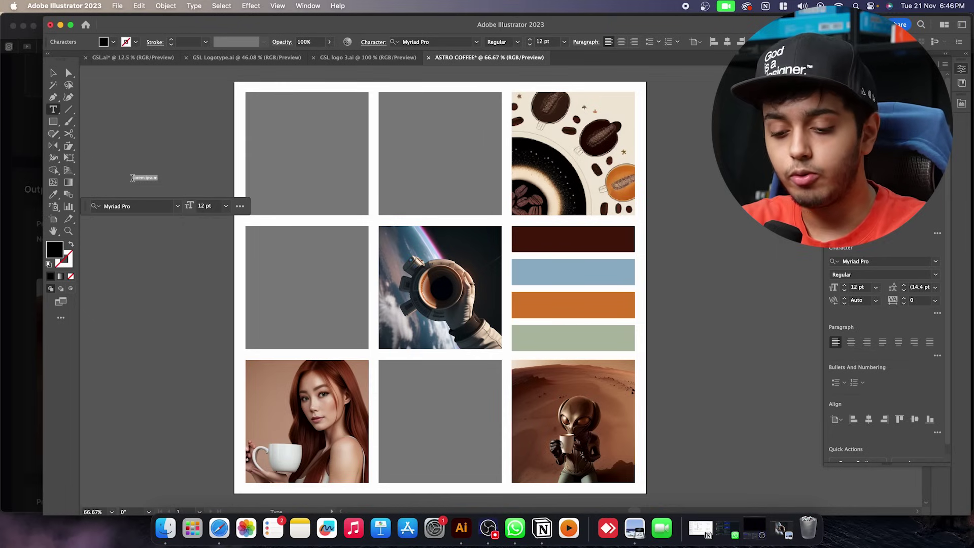
{"action": "key", "text": "BackSpace"}
{"action": "type", "text": "ASTRO"}
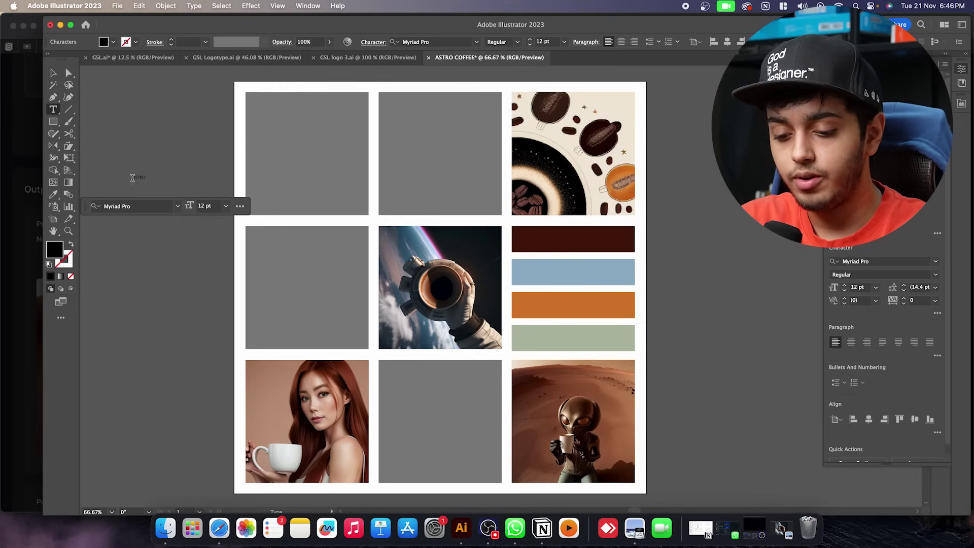
{"action": "key", "text": "Return"}
{"action": "type", "text": "COFFEE"}
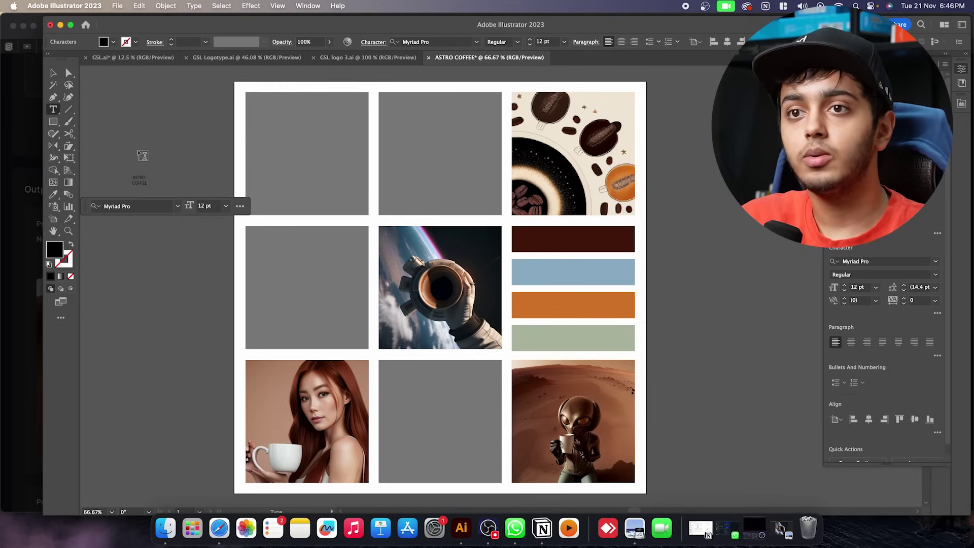
Enlarge the ASTRO COFFEE text to about 145.5 pt and set its font to Gabriella Heavy
{"action": "left_click", "coordinate": [53, 73]}
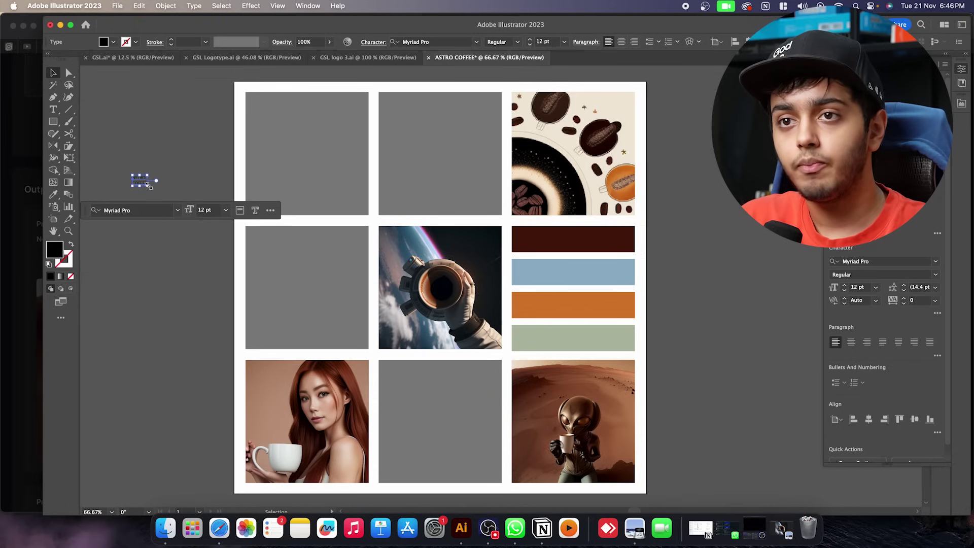
{"action": "left_click_drag", "start_coordinate": [151, 192], "coordinate": [310, 302]}
{"action": "left_click_drag", "start_coordinate": [203, 271], "coordinate": [723, 289]}
{"action": "left_click", "coordinate": [477, 43]}
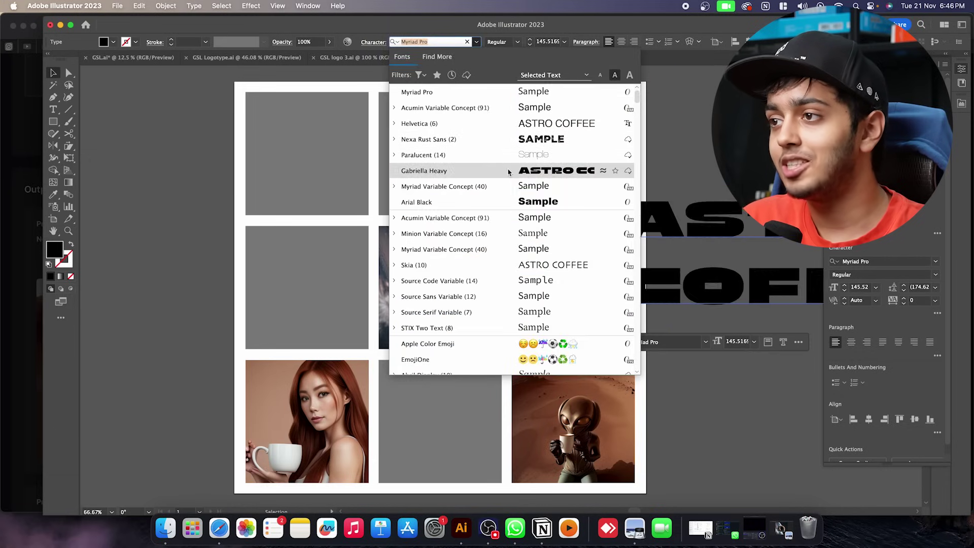
{"action": "left_click", "coordinate": [431, 168]}
Move the ASTRO COFFEE text over the grid's middle row and set its leading to 121 pt
{"action": "left_click_drag", "start_coordinate": [590, 254], "coordinate": [282, 299]}
{"action": "left_click", "coordinate": [906, 291]}
{"action": "left_click_drag", "start_coordinate": [903, 290], "coordinate": [903, 290]}
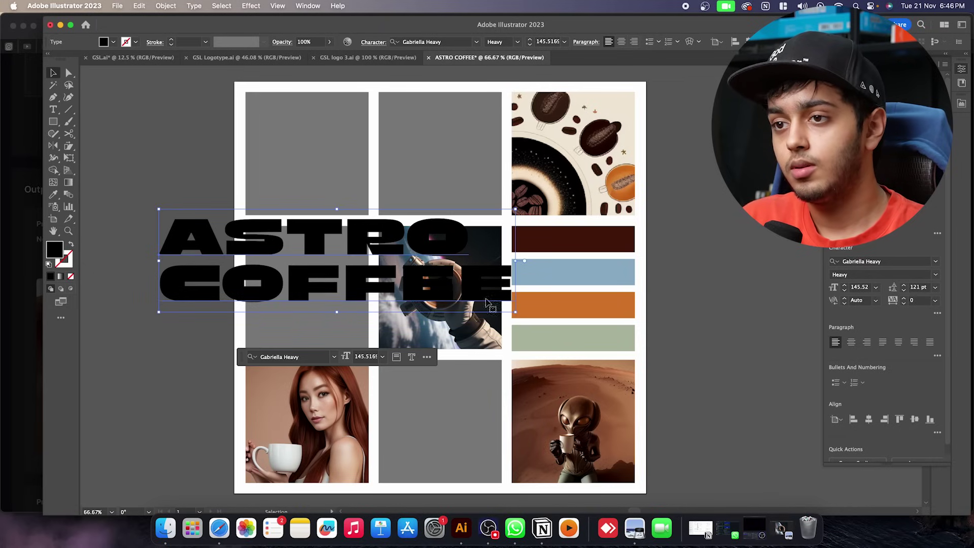
Fill the middle-left square with the light blue sampled from the palette strips
{"action": "left_click", "coordinate": [330, 345]}
{"action": "key", "text": "i"}
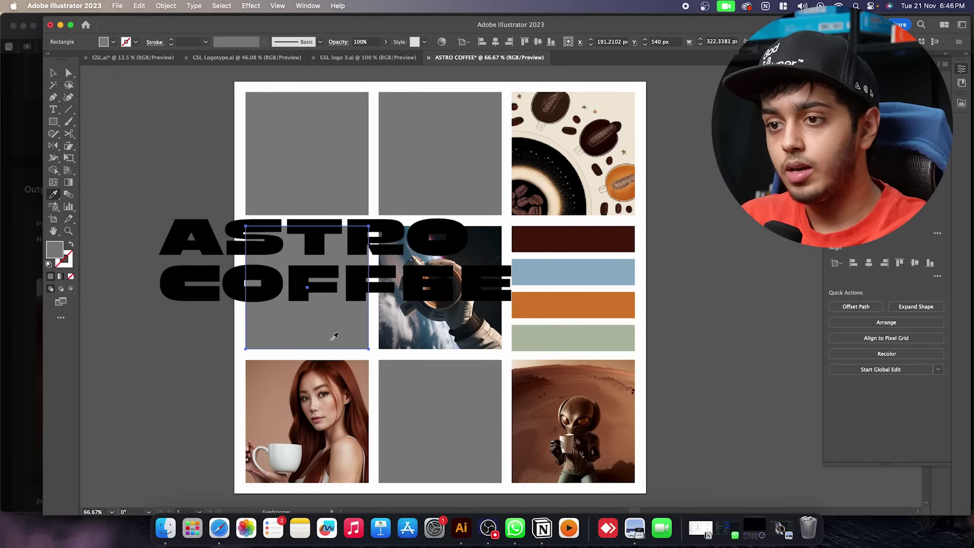
{"action": "left_click", "coordinate": [574, 242]}
{"action": "left_click", "coordinate": [576, 266]}
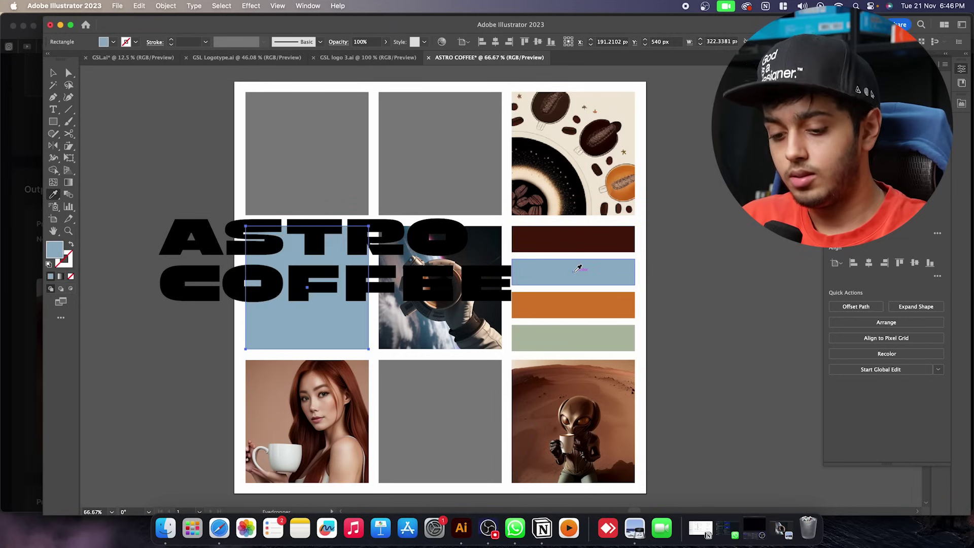
{"action": "key", "text": "v"}
Scale the ASTRO COFFEE text down to about 54.5 pt and position it over the light blue square
{"action": "left_click_drag", "start_coordinate": [374, 292], "coordinate": [464, 309]}
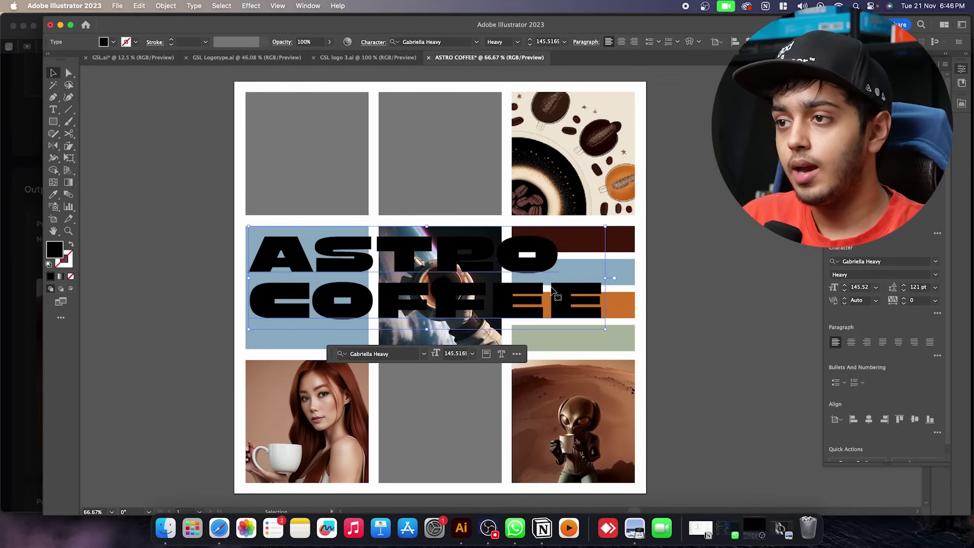
{"action": "left_click_drag", "start_coordinate": [604, 278], "coordinate": [391, 278]}
{"action": "left_click", "coordinate": [152, 263]}
{"action": "scroll", "coordinate": [165, 242], "scroll_direction": "right", "scroll_amount": 2}
{"action": "scroll", "coordinate": [166, 241], "scroll_direction": "down", "scroll_amount": 1}
{"action": "mouse_move", "coordinate": [273, 272]}
{"action": "left_mouse_down"}
{"action": "mouse_move", "coordinate": [272, 294]}
{"action": "mouse_move", "coordinate": [280, 256]}
{"action": "left_mouse_up"}
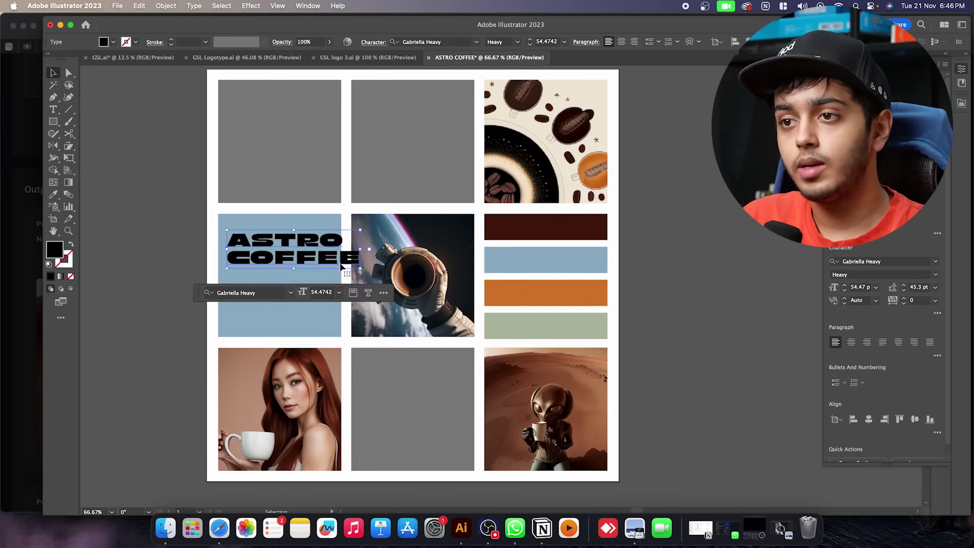
Bring the light blue square in front of the ASTRO COFFEE text and clip the text to it
{"action": "left_click", "coordinate": [314, 279]}
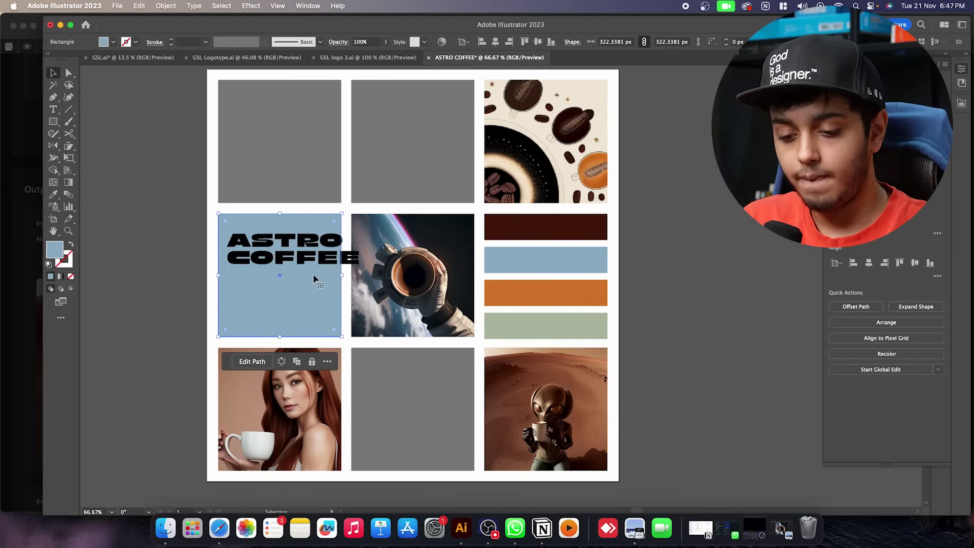
{"action": "key", "text": "super+shift+bracketright"}
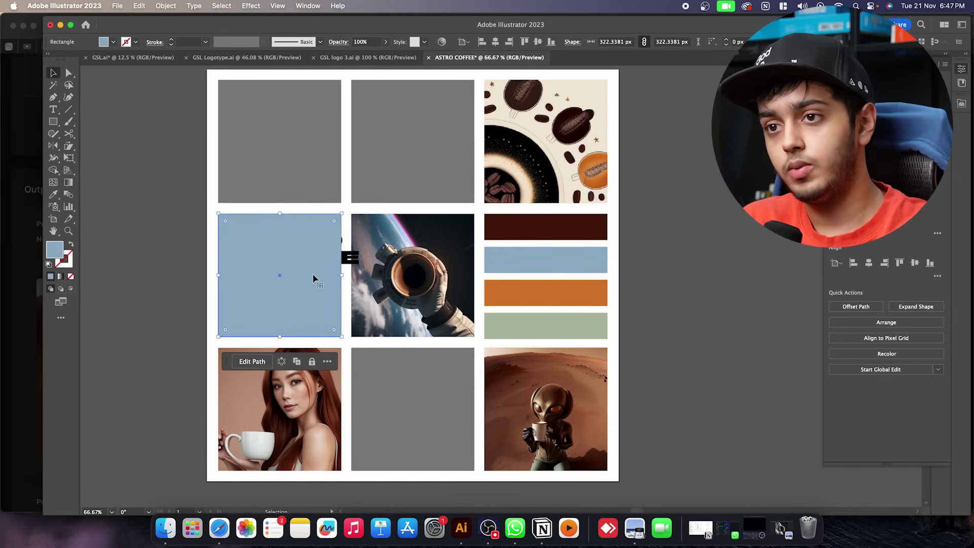
{"action": "left_click", "coordinate": [349, 260]}
{"action": "left_click", "coordinate": [331, 277], "text": "shift"}
{"action": "key", "text": "super+7"}
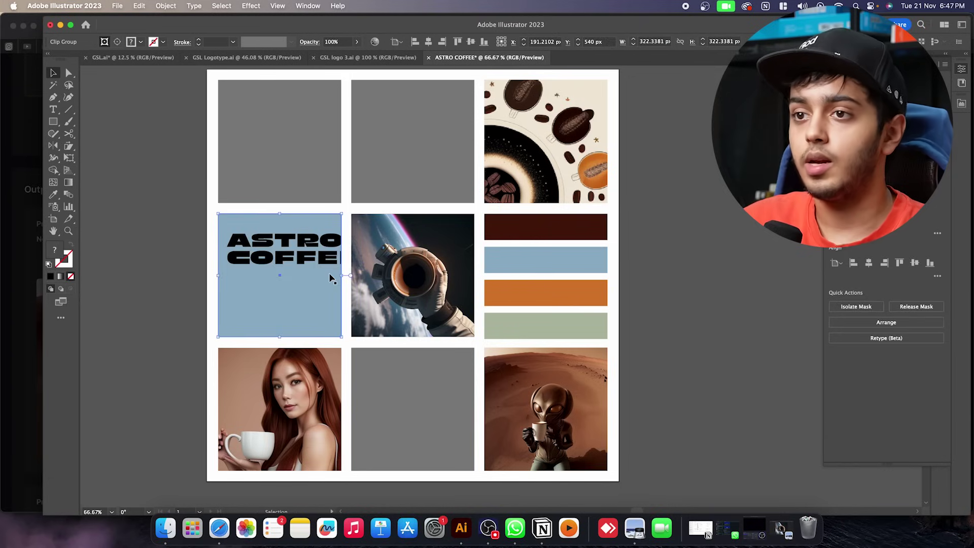
Enlarge the clipped text to about 173.6 pt, position it so "AS" and "CO" fill the square, and leave isolation mode
{"action": "double_click", "coordinate": [320, 261]}
{"action": "left_click", "coordinate": [322, 259]}
{"action": "left_click_drag", "start_coordinate": [363, 272], "coordinate": [550, 323]}
{"action": "left_click_drag", "start_coordinate": [287, 301], "coordinate": [210, 289]}
{"action": "left_click_drag", "start_coordinate": [299, 291], "coordinate": [345, 302]}
{"action": "left_click_drag", "start_coordinate": [509, 327], "coordinate": [559, 339]}
{"action": "left_click_drag", "start_coordinate": [291, 301], "coordinate": [356, 300]}
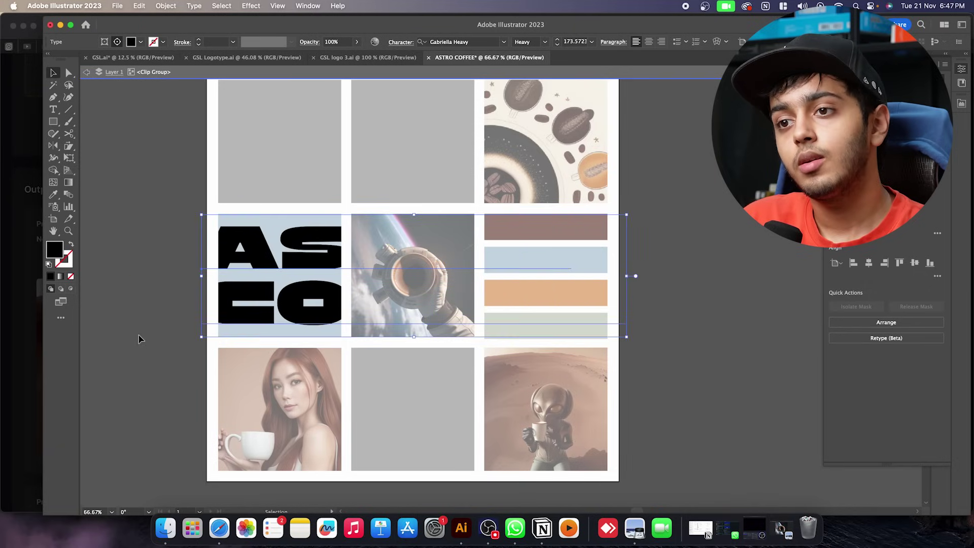
{"action": "double_click", "coordinate": [103, 371]}
{"action": "key", "text": "super+minus"}
{"action": "key", "text": "super+equal"}
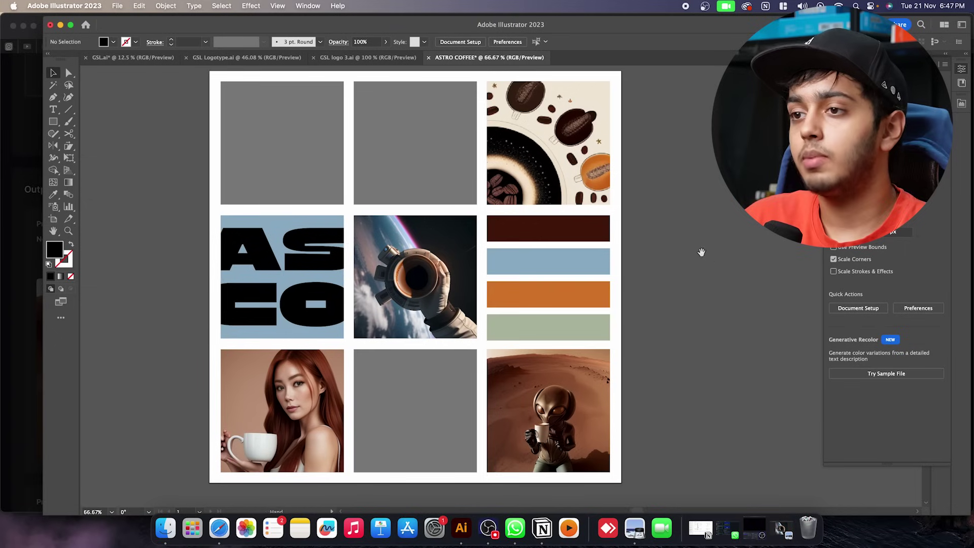
Try filling the clipped ASTRO COFFEE text with orange e29423
{"action": "left_click", "coordinate": [305, 278]}
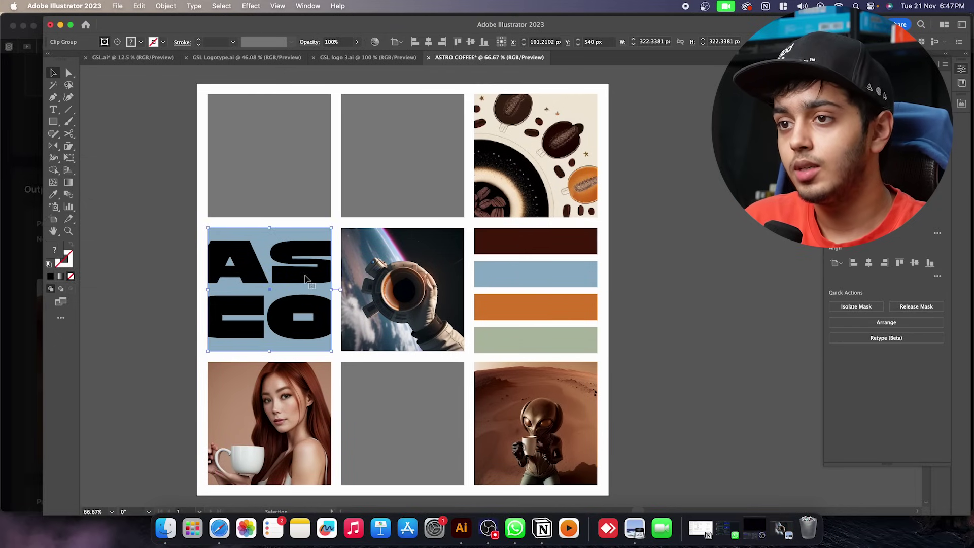
{"action": "double_click", "coordinate": [304, 277]}
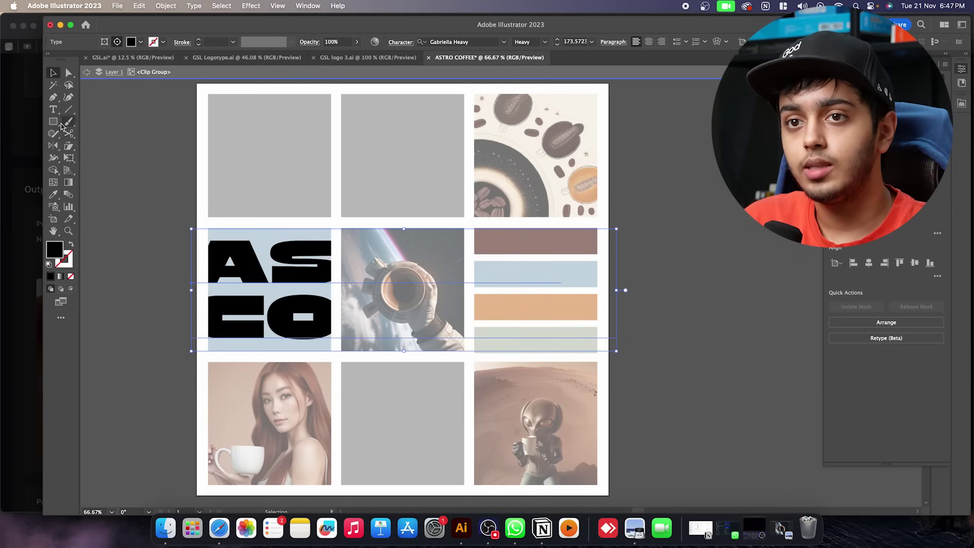
{"action": "double_click", "coordinate": [61, 249]}
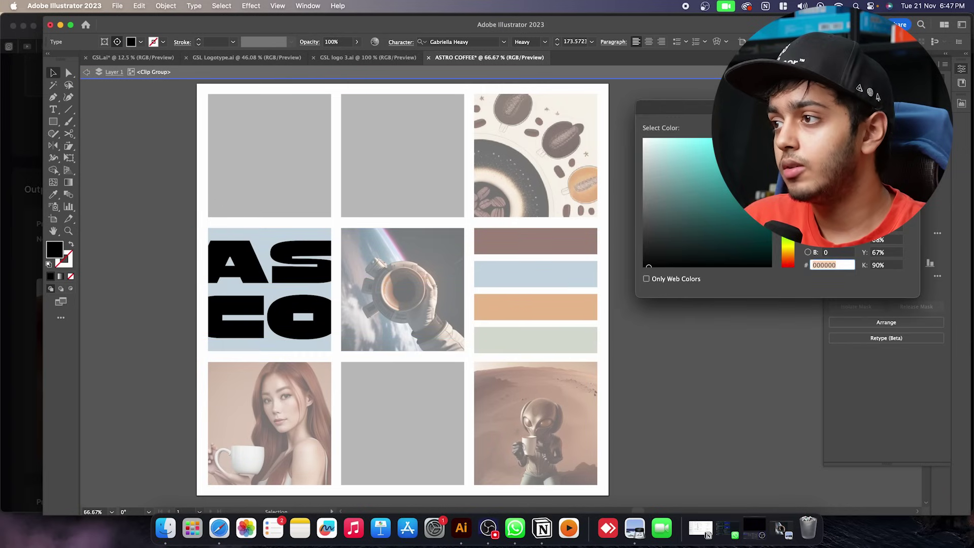
{"action": "type", "text": "e29423"}
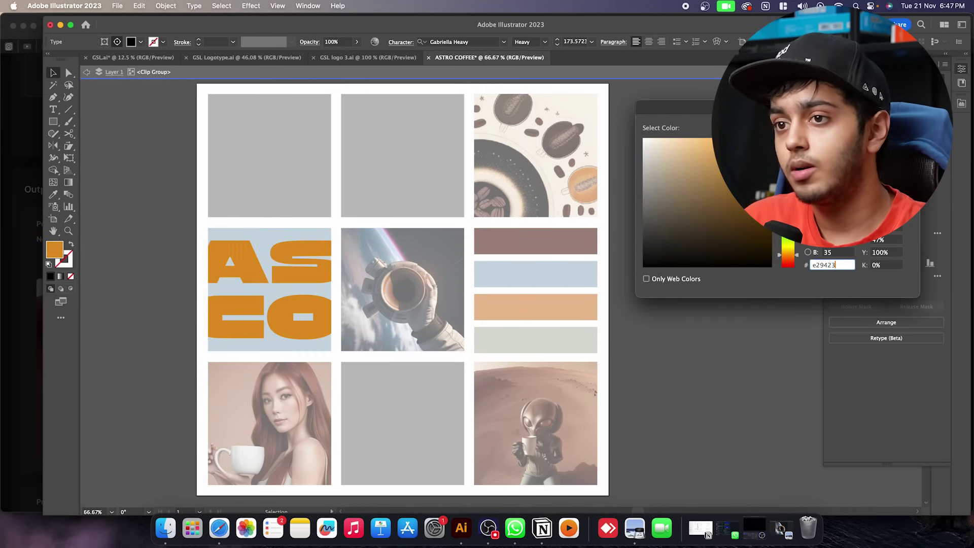
{"action": "key", "text": "Return"}
{"action": "double_click", "coordinate": [664, 305]}
{"action": "scroll", "coordinate": [661, 299], "scroll_direction": "down", "scroll_amount": 1}
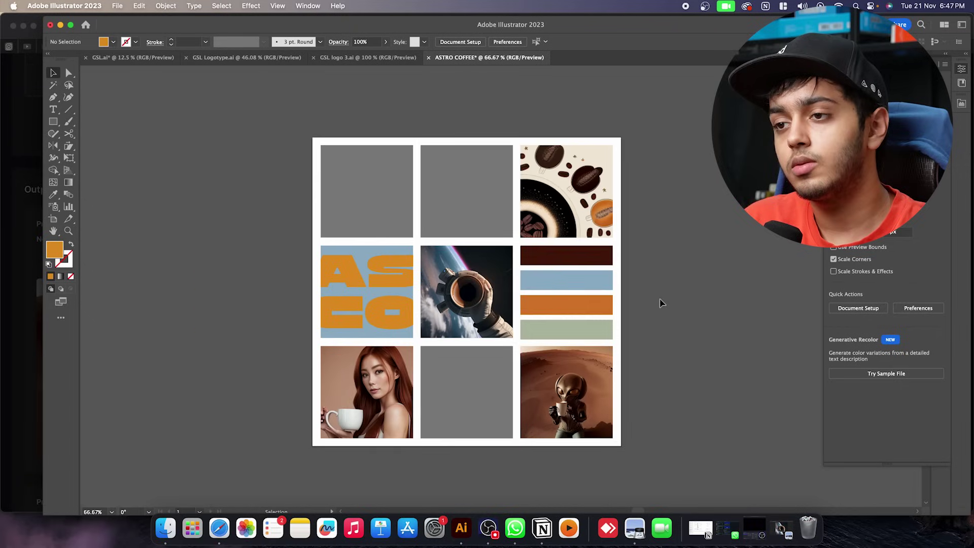
Undo the text's orange fill and leave isolation mode
{"action": "key", "text": "super+z"}
{"action": "left_click", "coordinate": [663, 285]}
{"action": "key", "text": "Escape"}
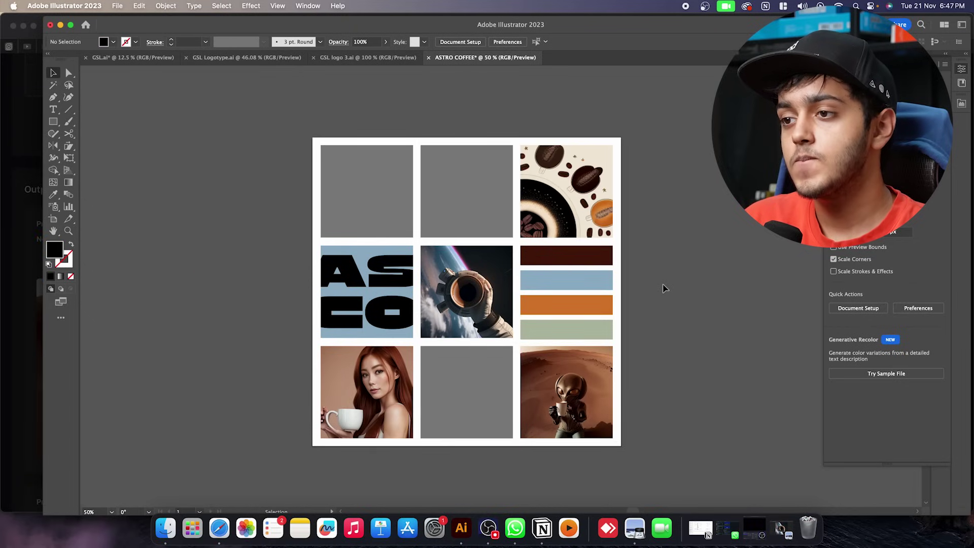
Fill the bottom-center square with the sage green of the fourth palette strip
{"action": "left_click", "coordinate": [486, 361]}
{"action": "key", "text": "i"}
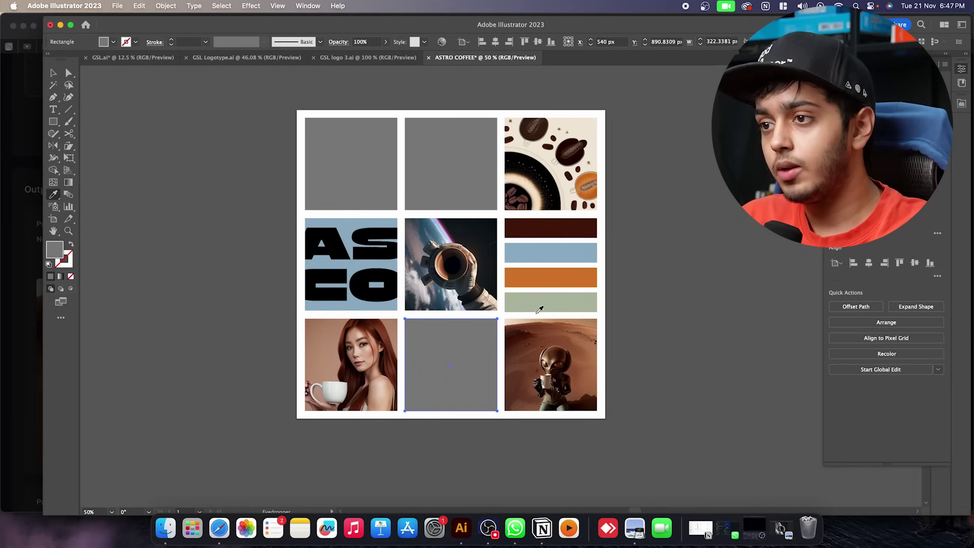
{"action": "left_click", "coordinate": [539, 311]}
{"action": "key", "text": "v"}
{"action": "left_click", "coordinate": [637, 250]}
Fill the top-left square with the dark brown of the first palette strip
{"action": "left_click", "coordinate": [382, 144]}
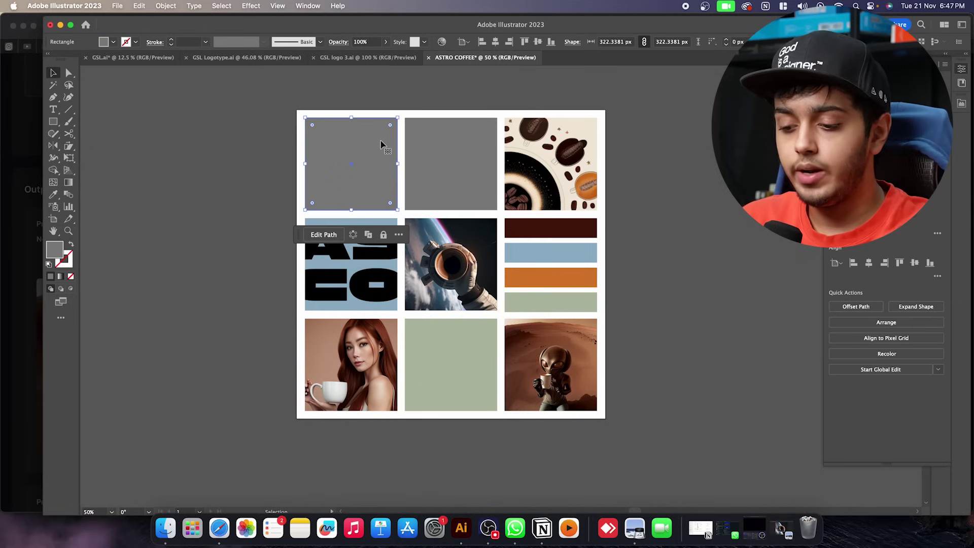
{"action": "key", "text": "i"}
{"action": "left_click", "coordinate": [550, 228]}
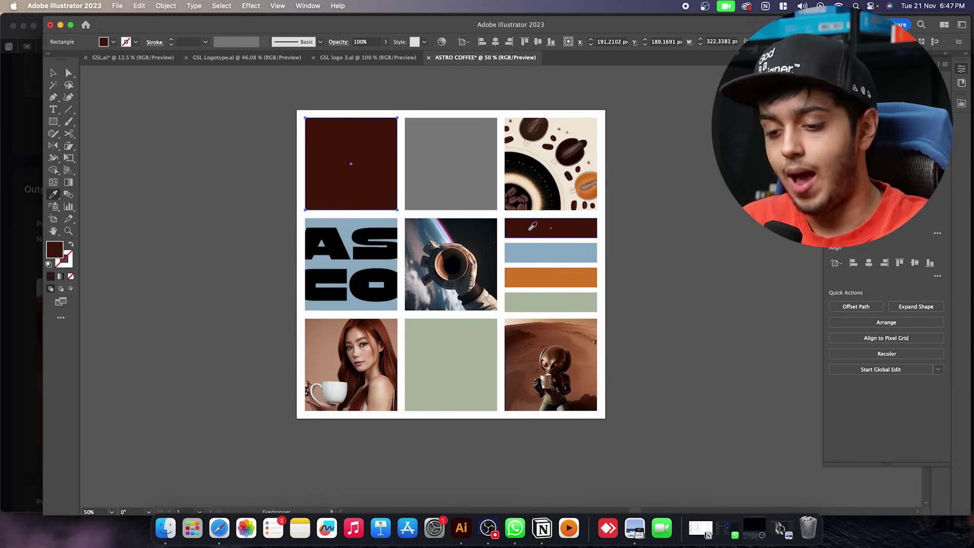
Fill the top-center square with the orange of the third palette strip and deselect it
{"action": "key", "text": "v"}
{"action": "left_click", "coordinate": [483, 174]}
{"action": "key", "text": "i"}
{"action": "left_click", "coordinate": [553, 269]}
{"action": "key", "text": "v"}
{"action": "left_click", "coordinate": [623, 244]}
{"action": "scroll", "coordinate": [600, 237], "scroll_direction": "down", "scroll_amount": 1}
{"action": "scroll", "coordinate": [602, 237], "scroll_direction": "up", "scroll_amount": 2}
{"action": "scroll", "coordinate": [605, 238], "scroll_direction": "down", "scroll_amount": 1}
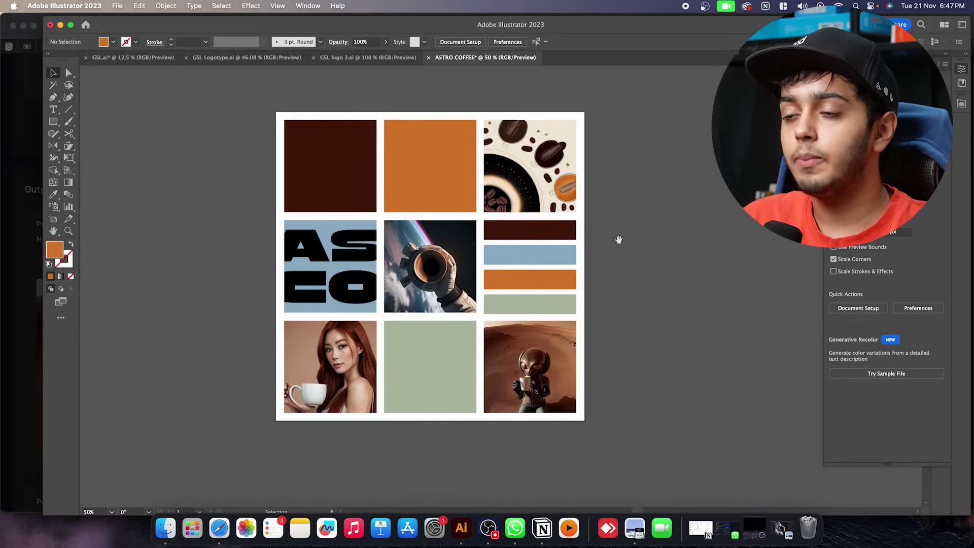
{"action": "left_click_drag", "start_coordinate": [612, 243], "coordinate": [647, 249]}
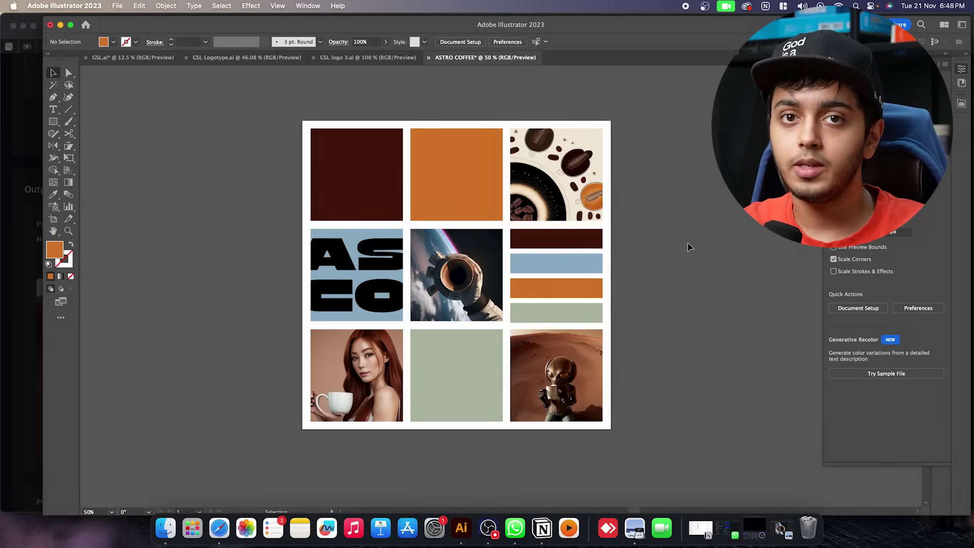
{"action": "left_click", "coordinate": [576, 379]}
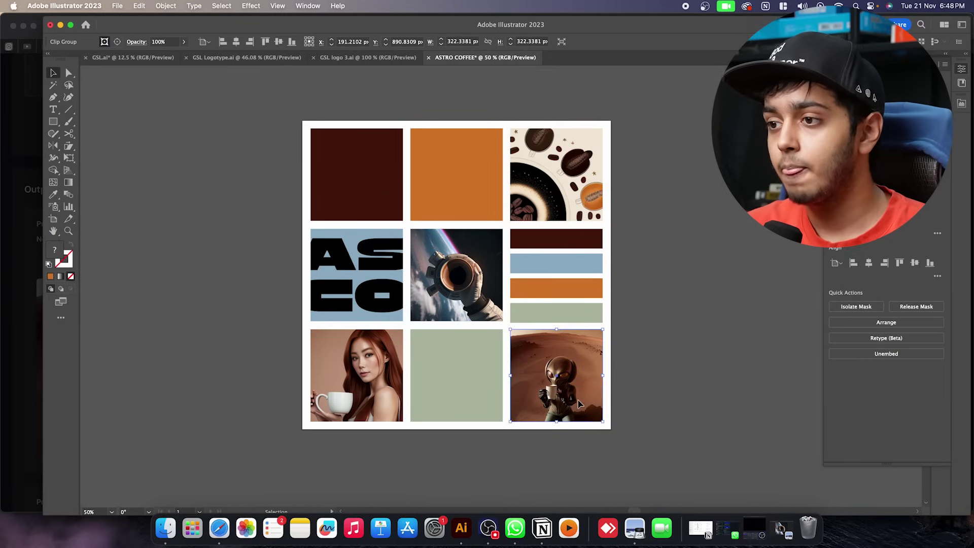
{"action": "double_click", "coordinate": [574, 377]}
{"action": "left_click_drag", "start_coordinate": [565, 390], "coordinate": [693, 302]}
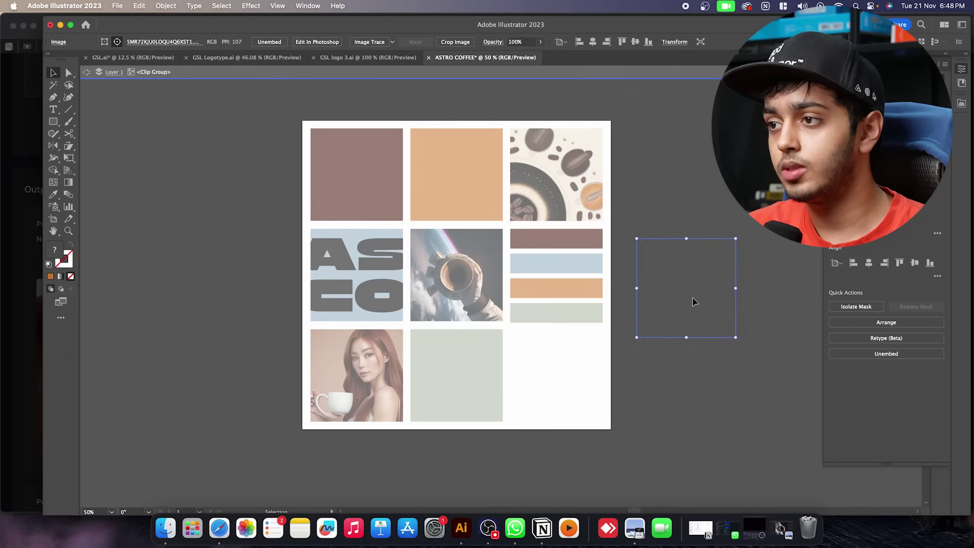
{"action": "key", "text": "super+z"}
Move the alien image out of the bottom-right grid cell onto the pasteboard beside the artboard and enlarge it to roughly double size
{"action": "left_click_drag", "start_coordinate": [672, 349], "coordinate": [513, 357]}
{"action": "double_click", "coordinate": [512, 359]}
{"action": "left_click_drag", "start_coordinate": [425, 401], "coordinate": [729, 417]}
{"action": "left_click", "coordinate": [600, 173]}
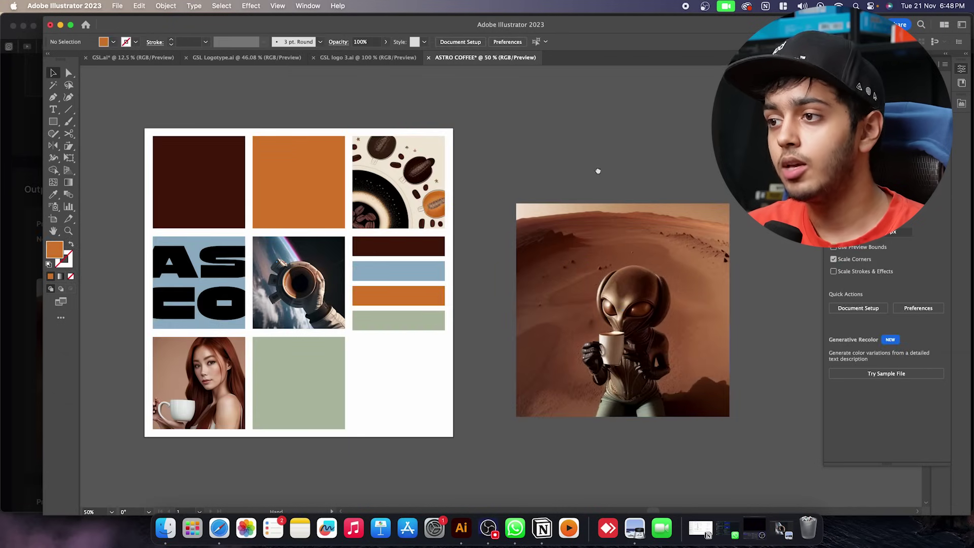
{"action": "left_click_drag", "start_coordinate": [600, 172], "coordinate": [591, 168]}
Place a smaller copy of the middle-left square's ASTRO COFFEE lettering on the upper alien image and fill it with the palette blue
{"action": "double_click", "coordinate": [224, 254]}
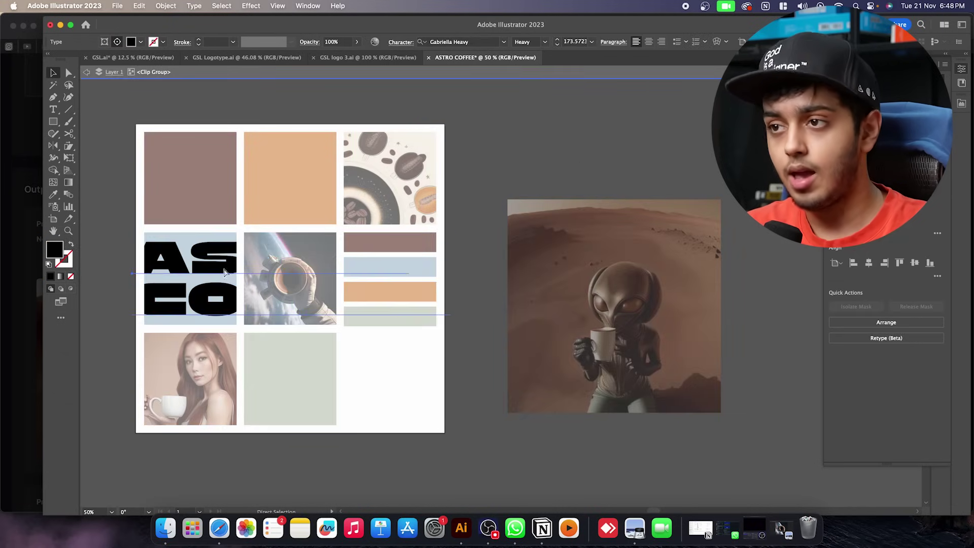
{"action": "double_click", "coordinate": [667, 149]}
{"action": "key", "text": "super+v"}
{"action": "left_click_drag", "start_coordinate": [590, 294], "coordinate": [636, 262]}
{"action": "left_click_drag", "start_coordinate": [689, 276], "coordinate": [528, 263]}
{"action": "key", "text": "i"}
{"action": "left_click", "coordinate": [251, 282]}
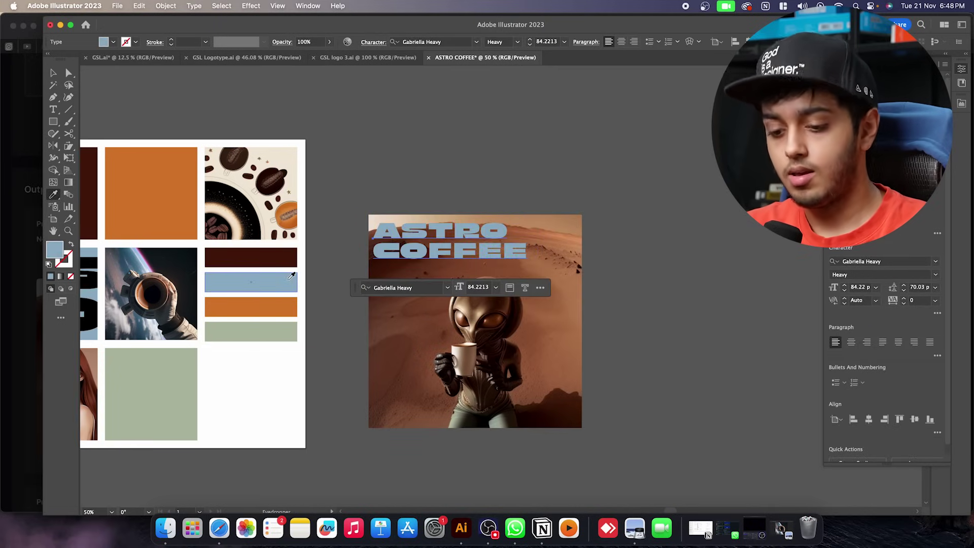
Scale the ASTRO COFFEE lettering down to about 60 pt and position it over the alien's lower body
{"action": "key", "text": "v"}
{"action": "left_click_drag", "start_coordinate": [449, 252], "coordinate": [503, 247]}
{"action": "scroll", "coordinate": [468, 262], "scroll_direction": "up", "scroll_amount": 1}
{"action": "left_click_drag", "start_coordinate": [502, 247], "coordinate": [482, 243]}
{"action": "left_click_drag", "start_coordinate": [549, 258], "coordinate": [509, 437]}
{"action": "left_click", "coordinate": [695, 393]}
{"action": "scroll", "coordinate": [695, 394], "scroll_direction": "down", "scroll_amount": 2}
{"action": "left_click", "coordinate": [496, 390]}
{"action": "left_click_drag", "start_coordinate": [527, 385], "coordinate": [548, 386]}
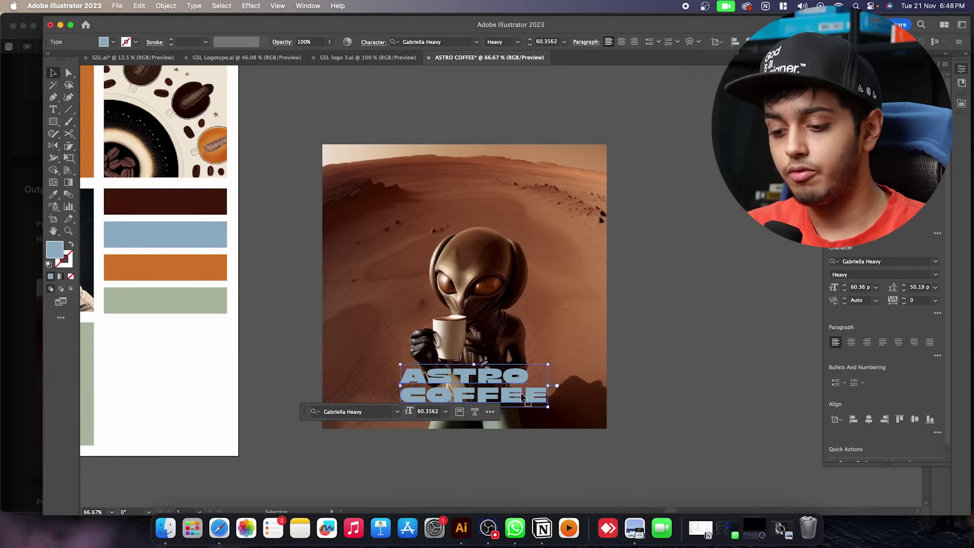
Try white on the ASTRO COFFEE lettering, and fill it with the sage green of the fourth palette strip
{"action": "key", "text": "i"}
{"action": "left_click", "coordinate": [186, 333]}
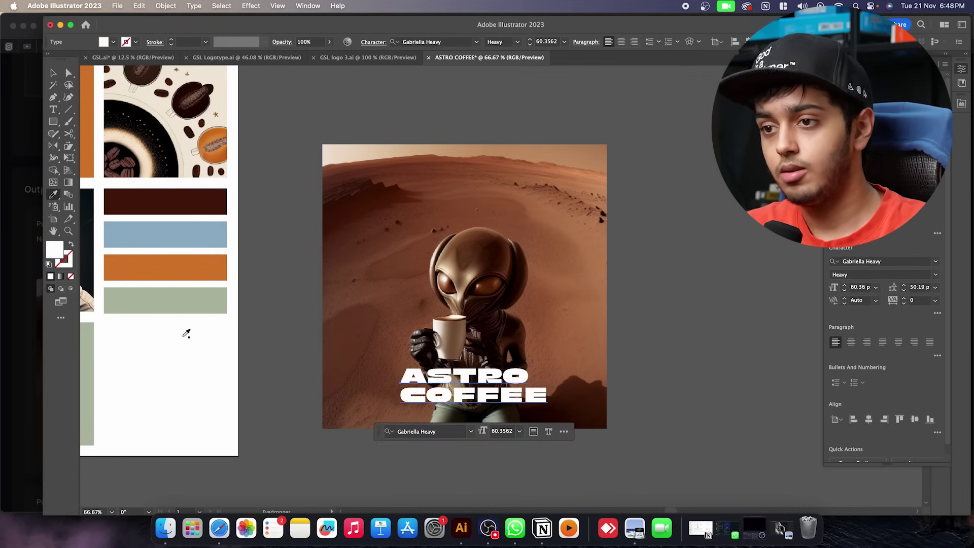
{"action": "left_click", "coordinate": [188, 301]}
Move the ASTRO COFFEE lettering above the alien's head, center-align its two lines and center it across the image
{"action": "key", "text": "v"}
{"action": "left_click_drag", "start_coordinate": [474, 391], "coordinate": [470, 159]}
{"action": "left_click", "coordinate": [851, 343]}
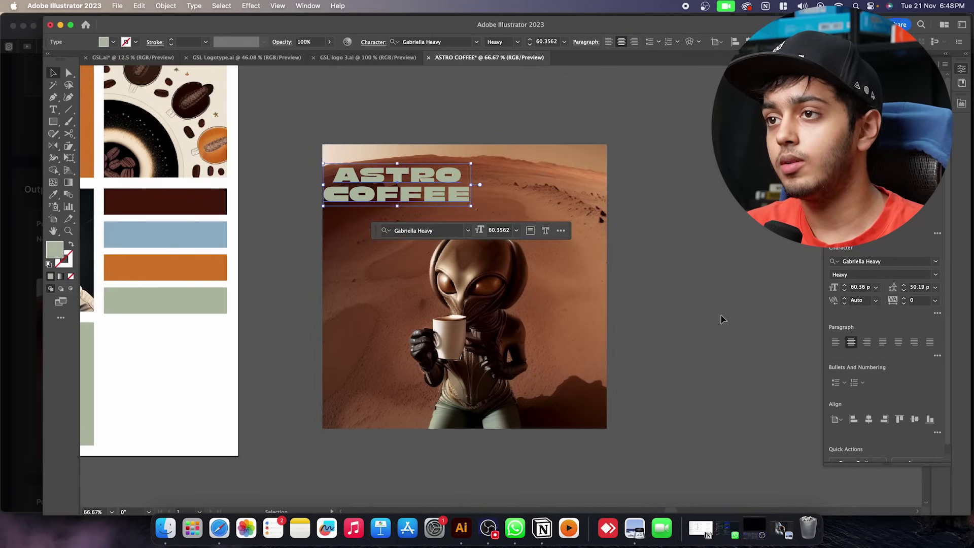
{"action": "left_click_drag", "start_coordinate": [449, 201], "coordinate": [514, 206]}
{"action": "left_click", "coordinate": [696, 284]}
Examine the alien coffee poster next to the brand board, both up close and as a whole
{"action": "scroll", "coordinate": [695, 284], "scroll_direction": "down", "scroll_amount": 1}
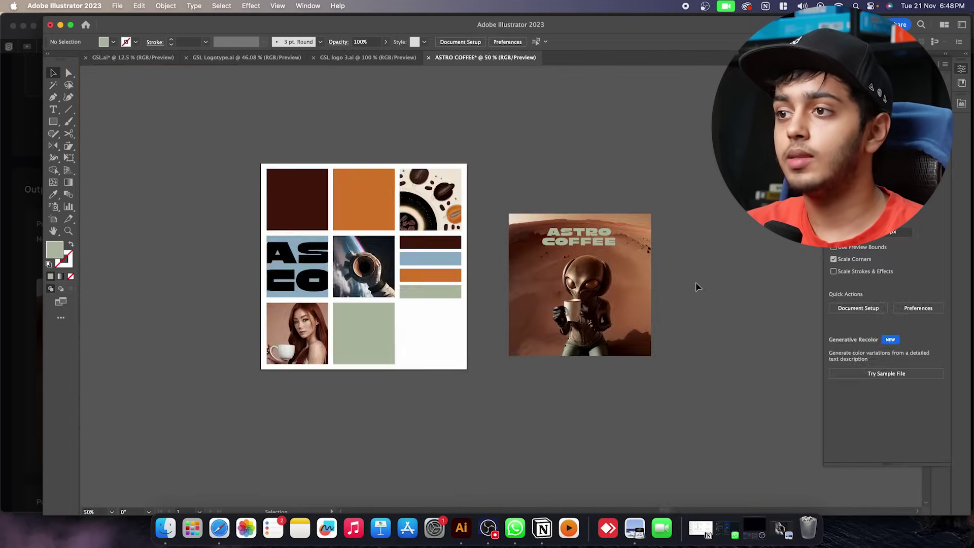
{"action": "left_click_drag", "start_coordinate": [696, 285], "coordinate": [656, 250]}
{"action": "scroll", "coordinate": [612, 270], "scroll_direction": "up", "scroll_amount": 1}
{"action": "scroll", "coordinate": [583, 274], "scroll_direction": "up", "scroll_amount": 1}
{"action": "scroll", "coordinate": [655, 250], "scroll_direction": "down", "scroll_amount": 2}
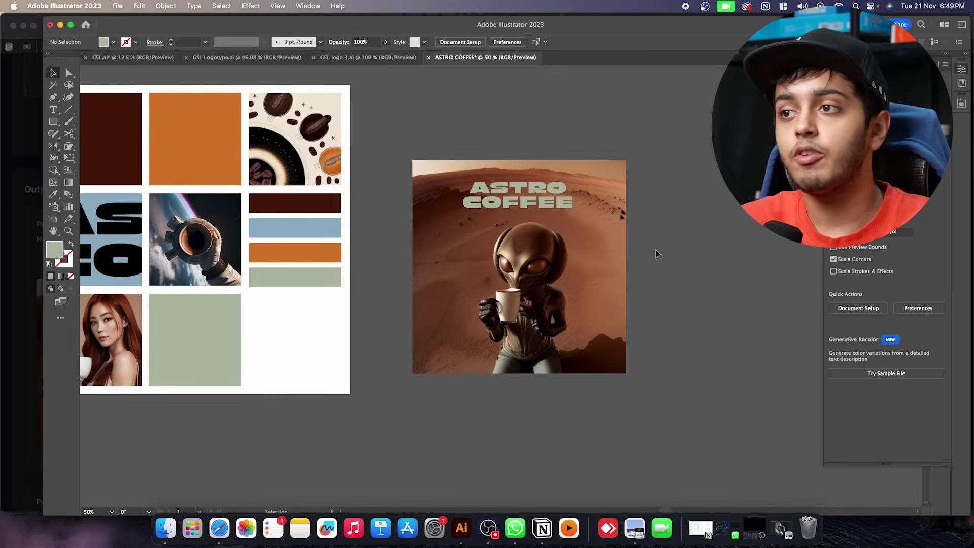
{"action": "left_click_drag", "start_coordinate": [648, 227], "coordinate": [650, 236]}
{"action": "scroll", "coordinate": [650, 236], "scroll_direction": "down", "scroll_amount": 2}
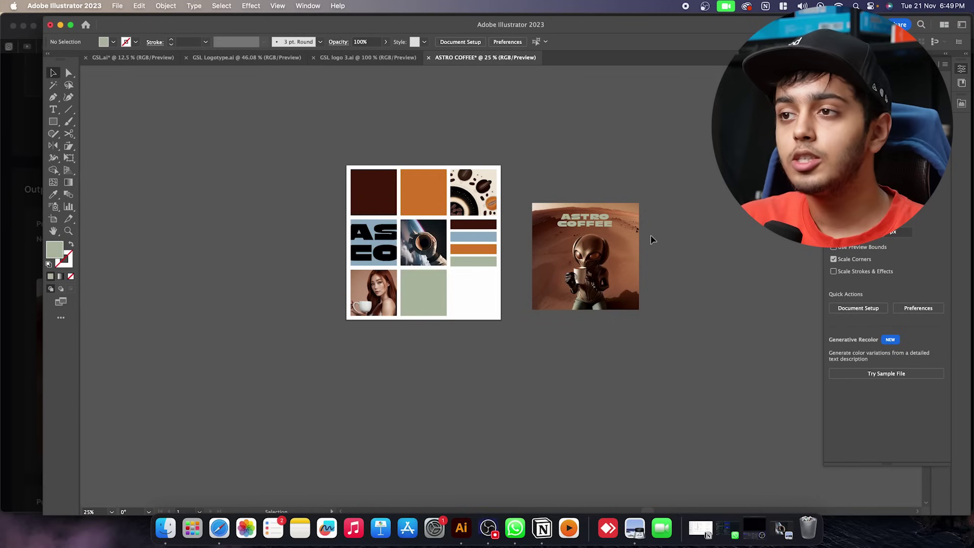
{"action": "scroll", "coordinate": [476, 193], "scroll_direction": "up", "scroll_amount": 2}
{"action": "left_click_drag", "start_coordinate": [545, 351], "coordinate": [310, 113]}
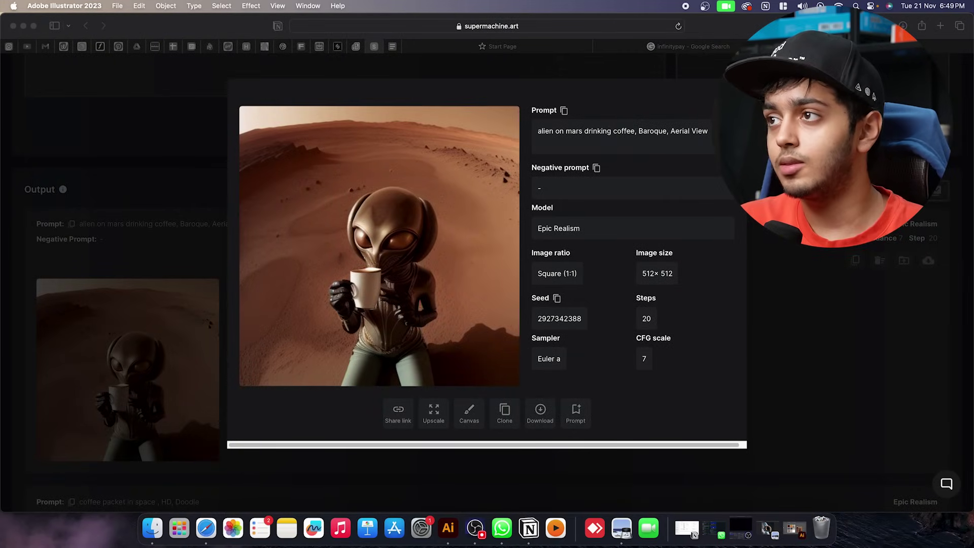
Switch to Supermachine in Safari, close the alien image's details and browse the available image-generation models
{"action": "key", "text": "super+Tab"}
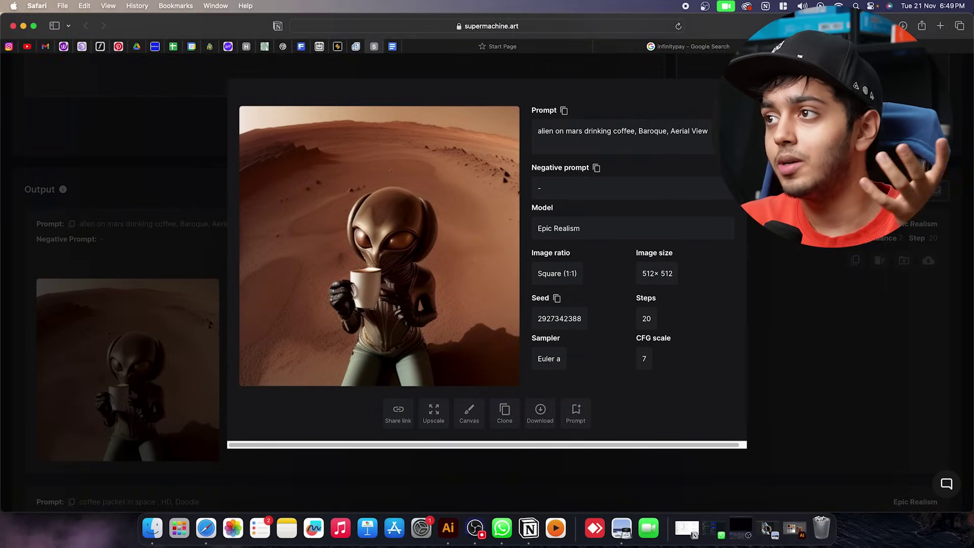
{"action": "key", "text": "Escape"}
{"action": "scroll", "coordinate": [617, 337], "scroll_direction": "up", "scroll_amount": 10}
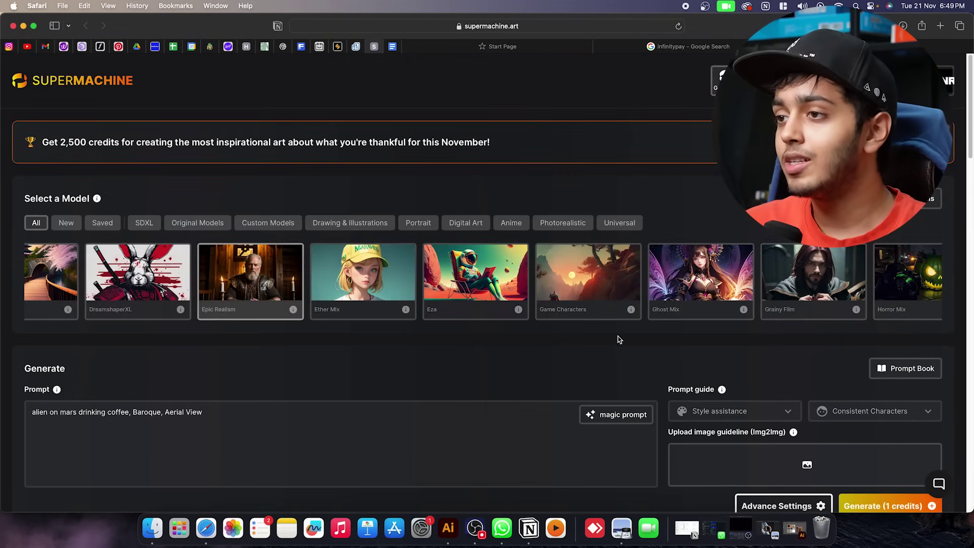
{"action": "scroll", "coordinate": [594, 310], "scroll_direction": "right", "scroll_amount": 6}
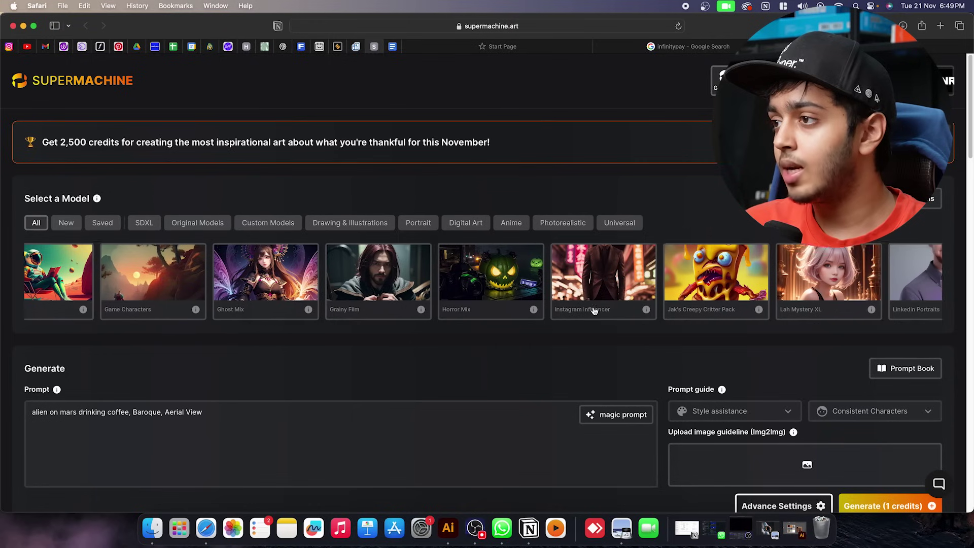
{"action": "scroll", "coordinate": [594, 310], "scroll_direction": "right", "scroll_amount": 6}
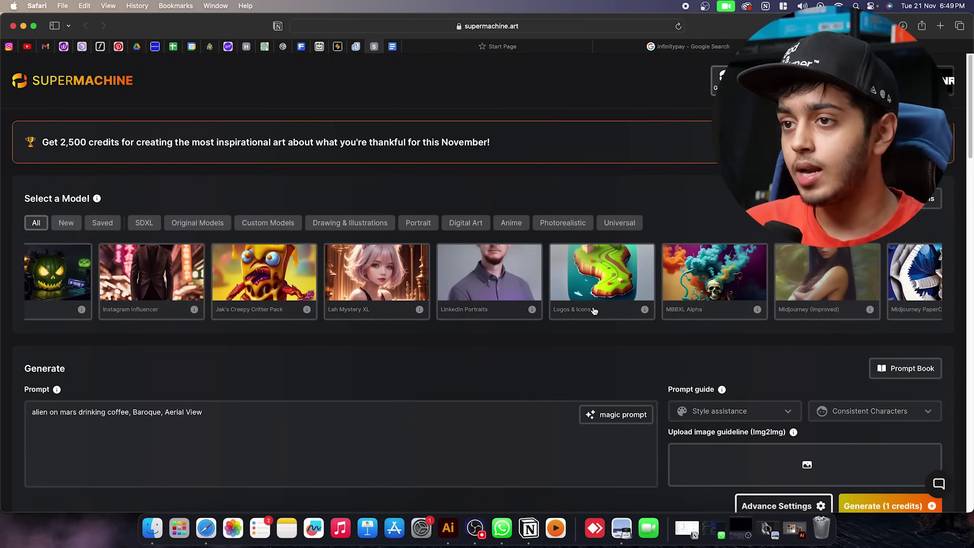
{"action": "scroll", "coordinate": [593, 311], "scroll_direction": "right", "scroll_amount": 6}
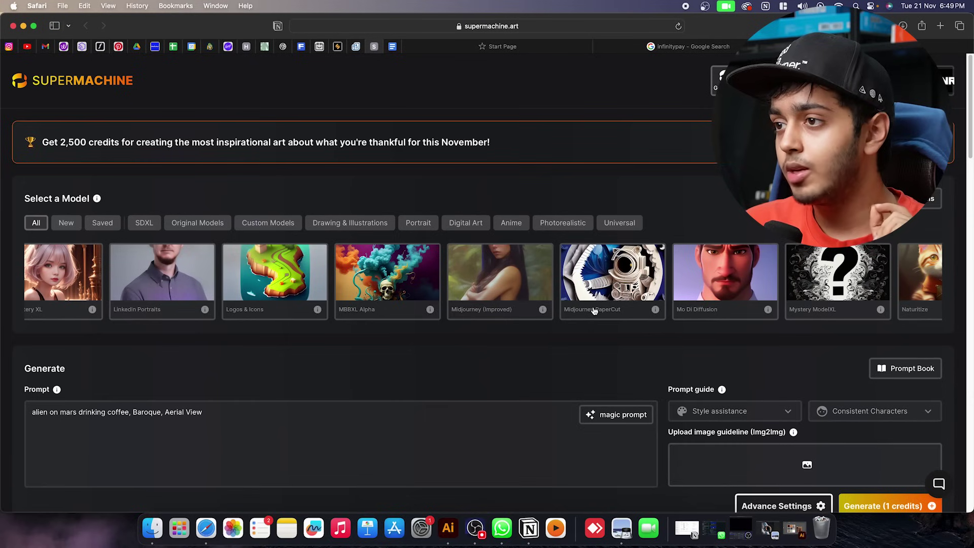
{"action": "scroll", "coordinate": [594, 311], "scroll_direction": "right", "scroll_amount": 7}
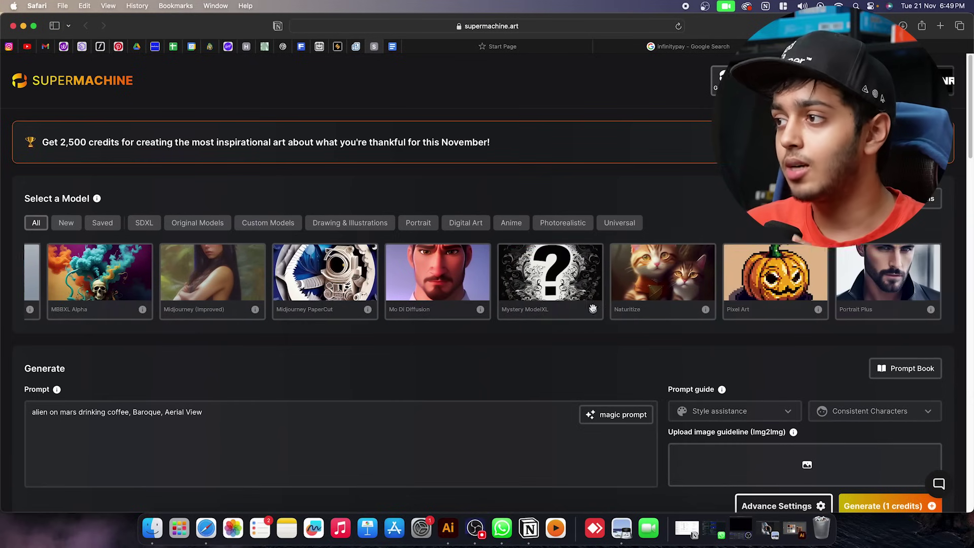
{"action": "scroll", "coordinate": [579, 323], "scroll_direction": "right", "scroll_amount": 3}
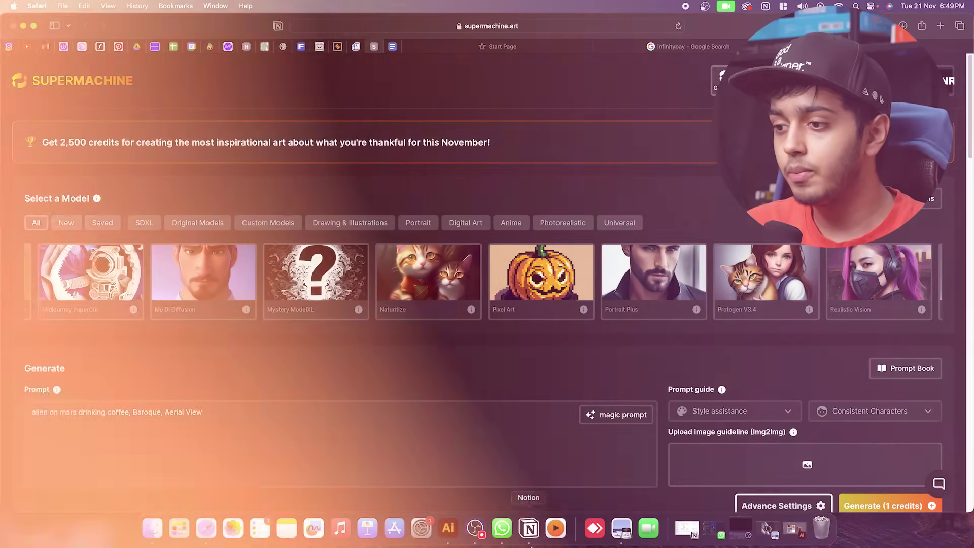